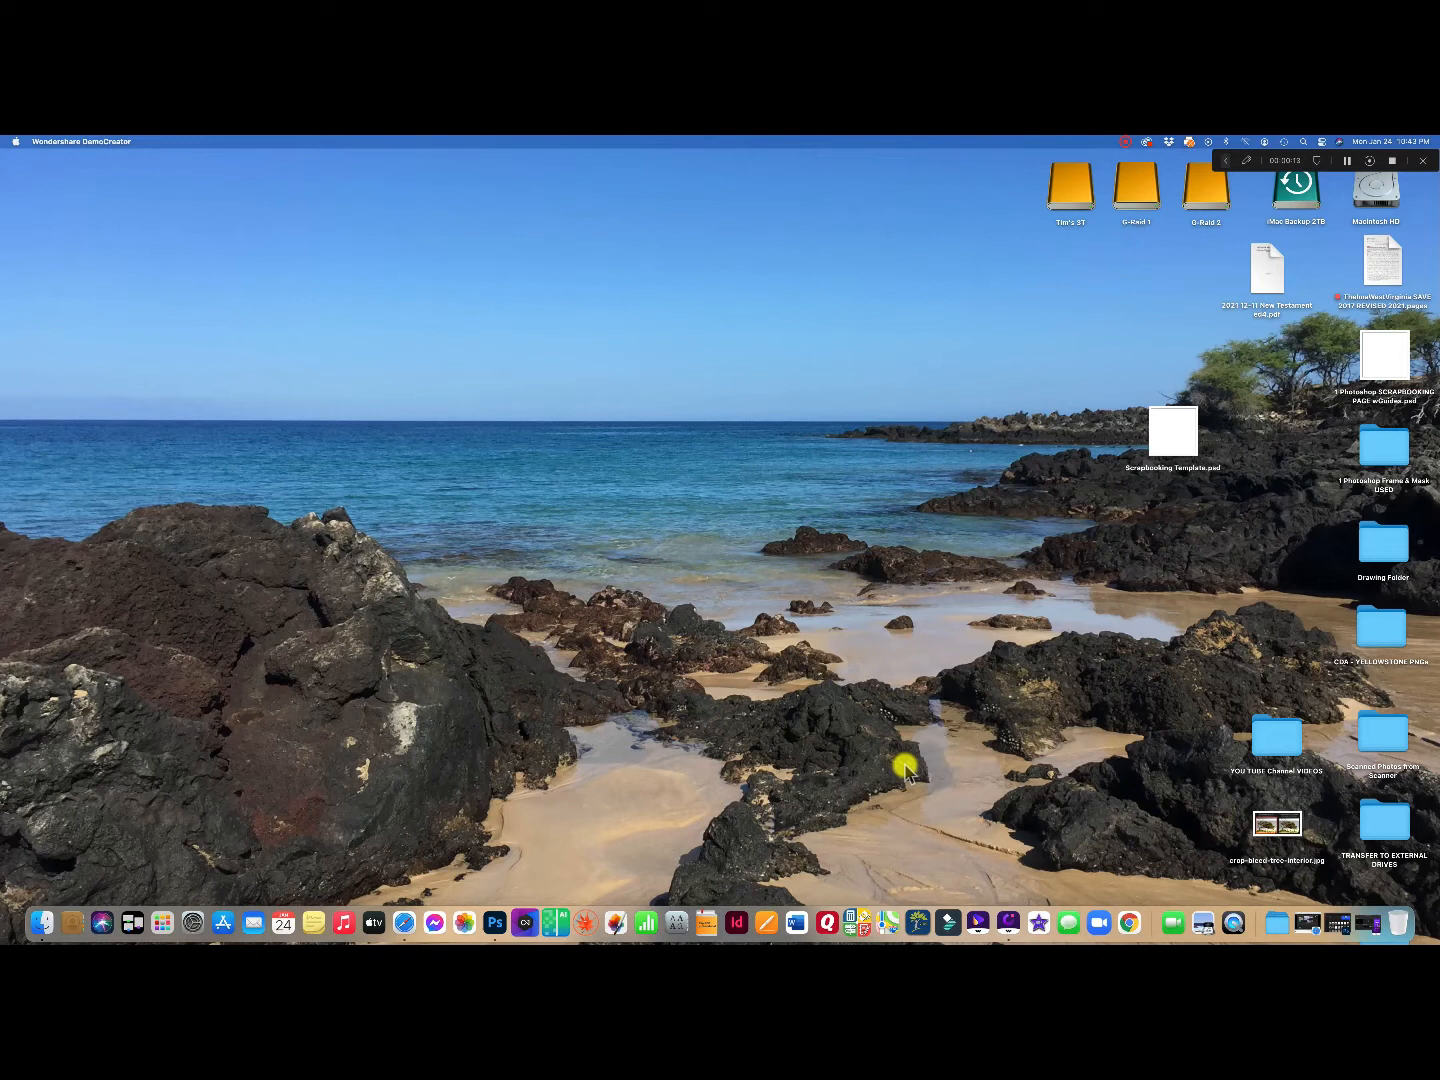
Switch to Photoshop, view the finished family scrapbook page from the recent files, and close it.
click(497, 914)
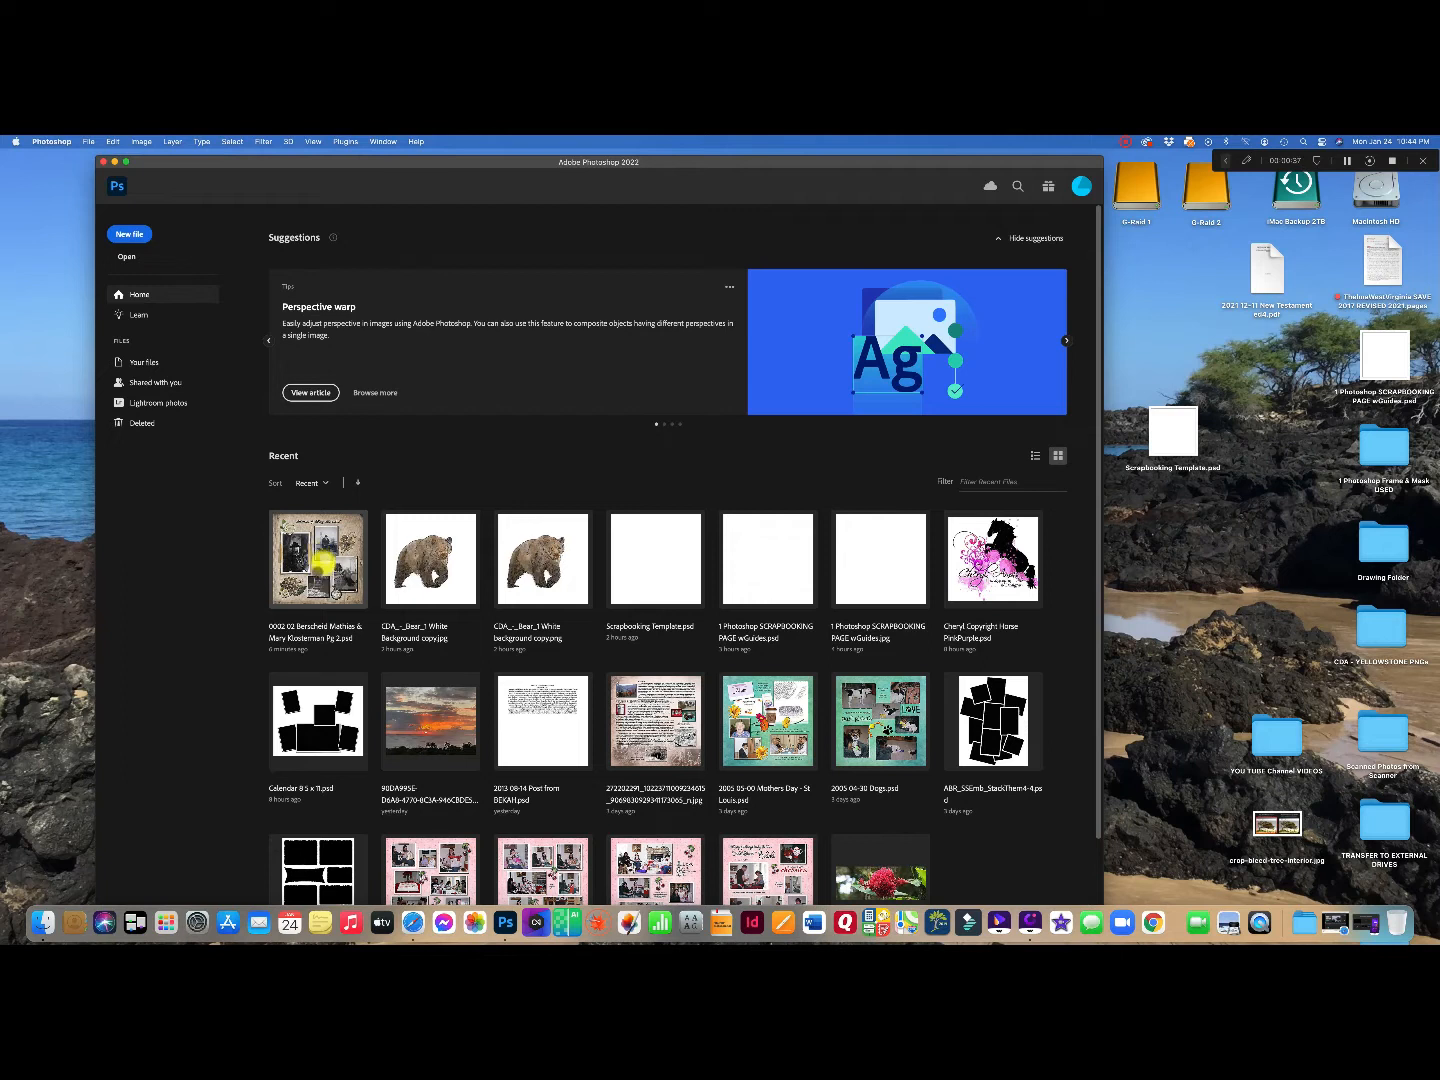
click(323, 564)
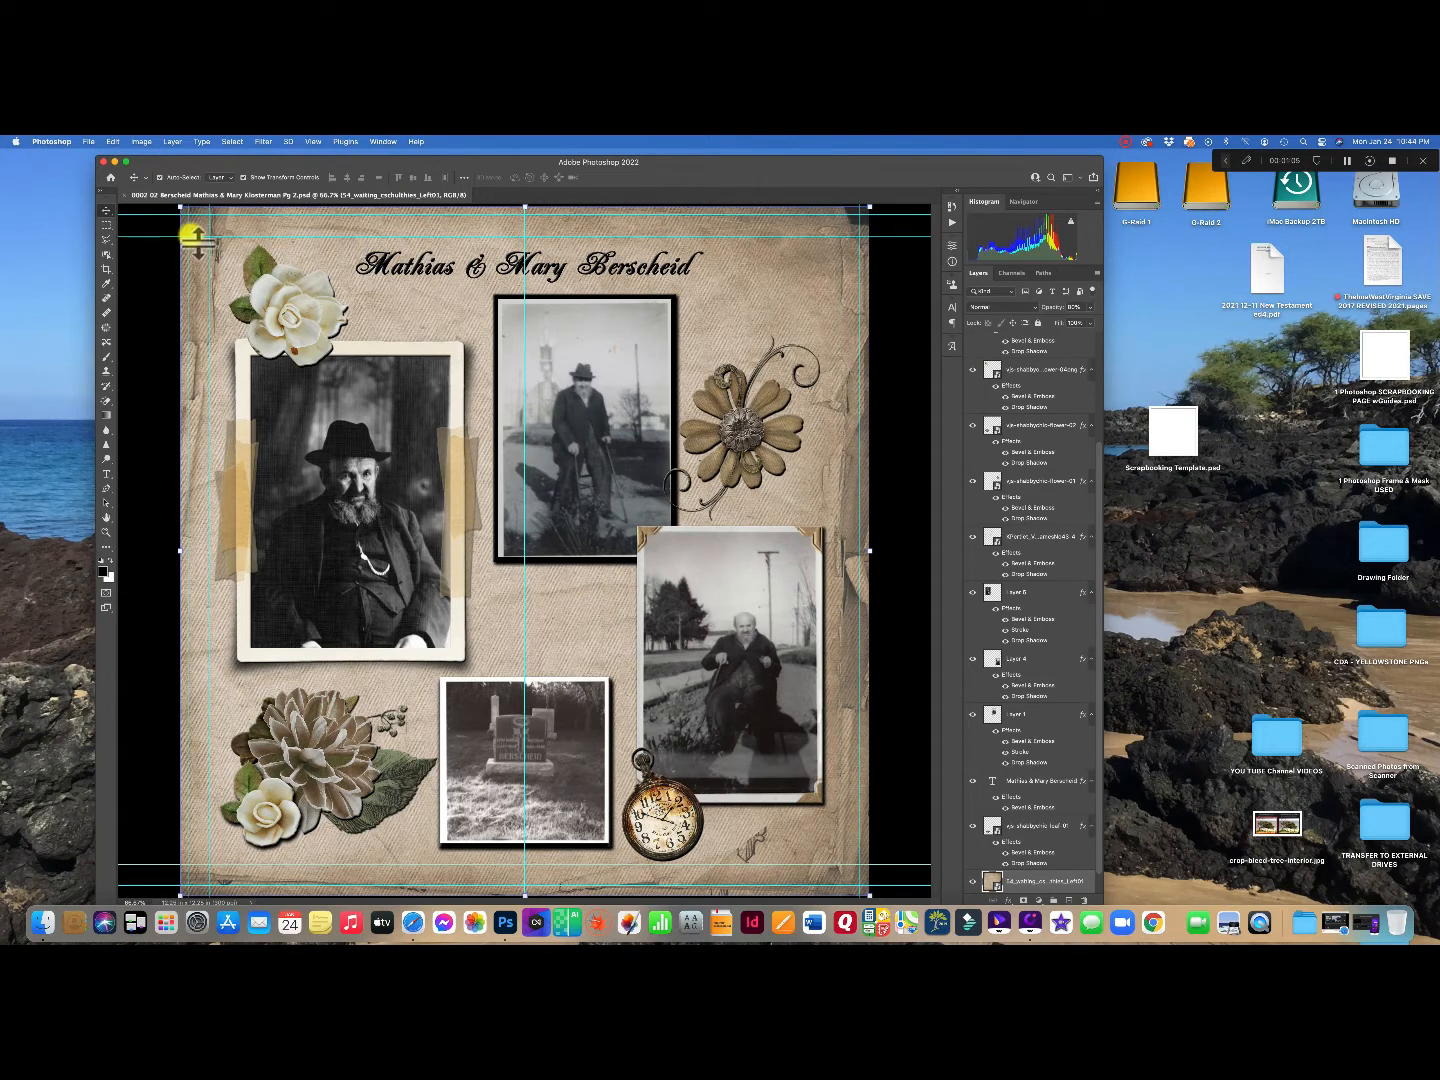
click(89, 140)
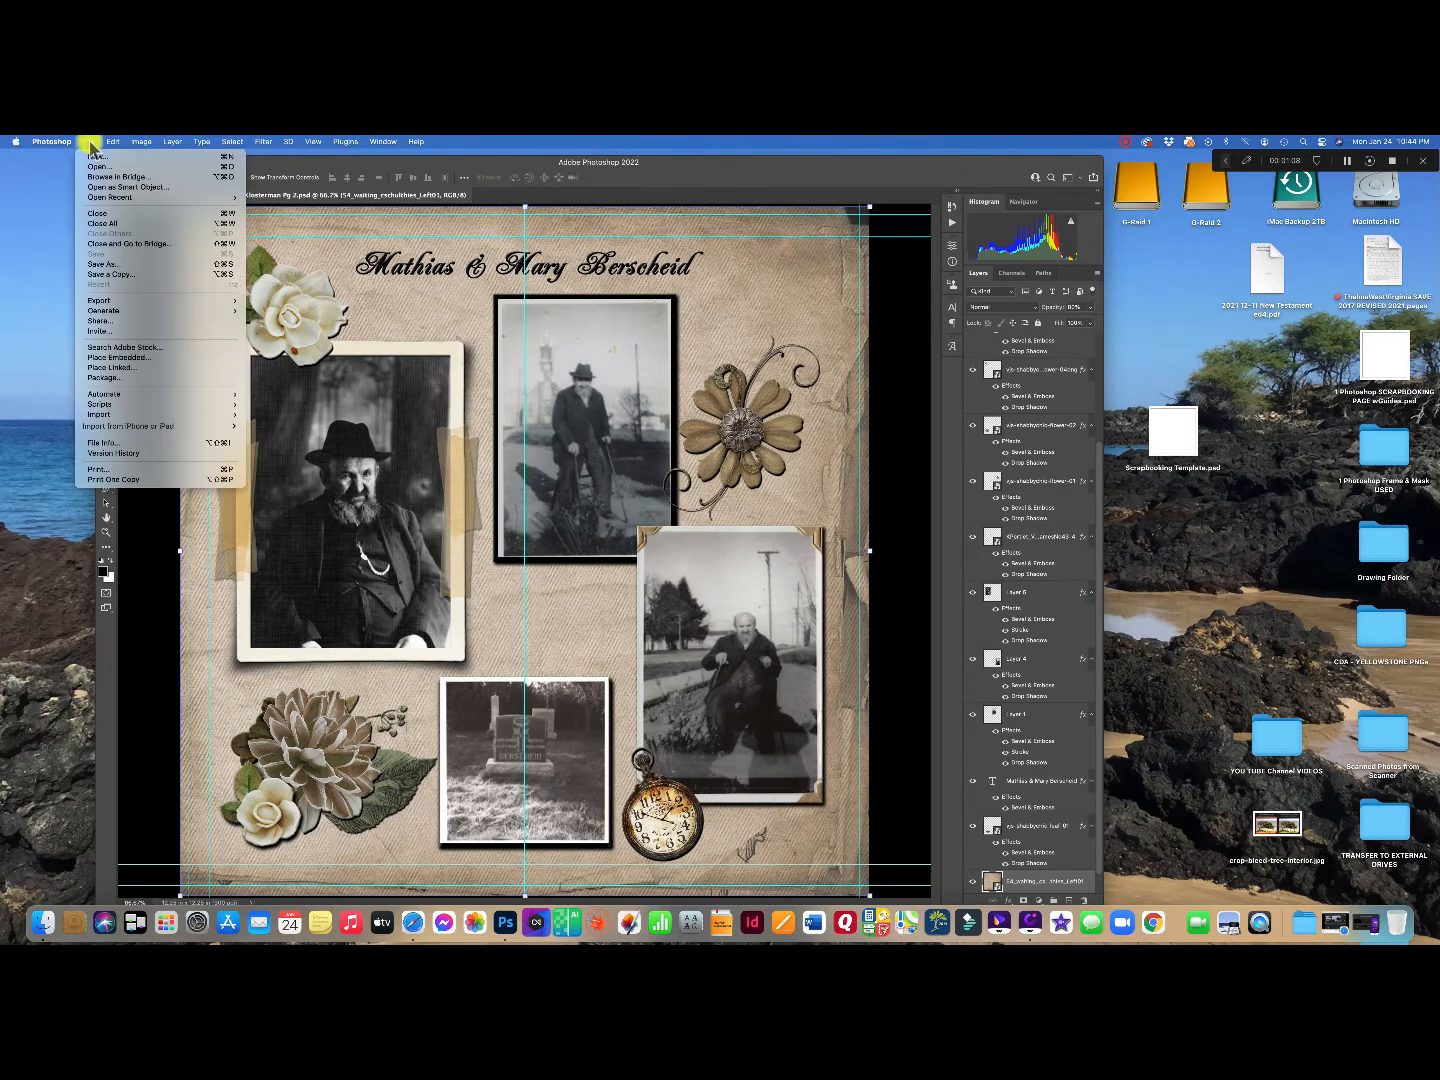
click(104, 212)
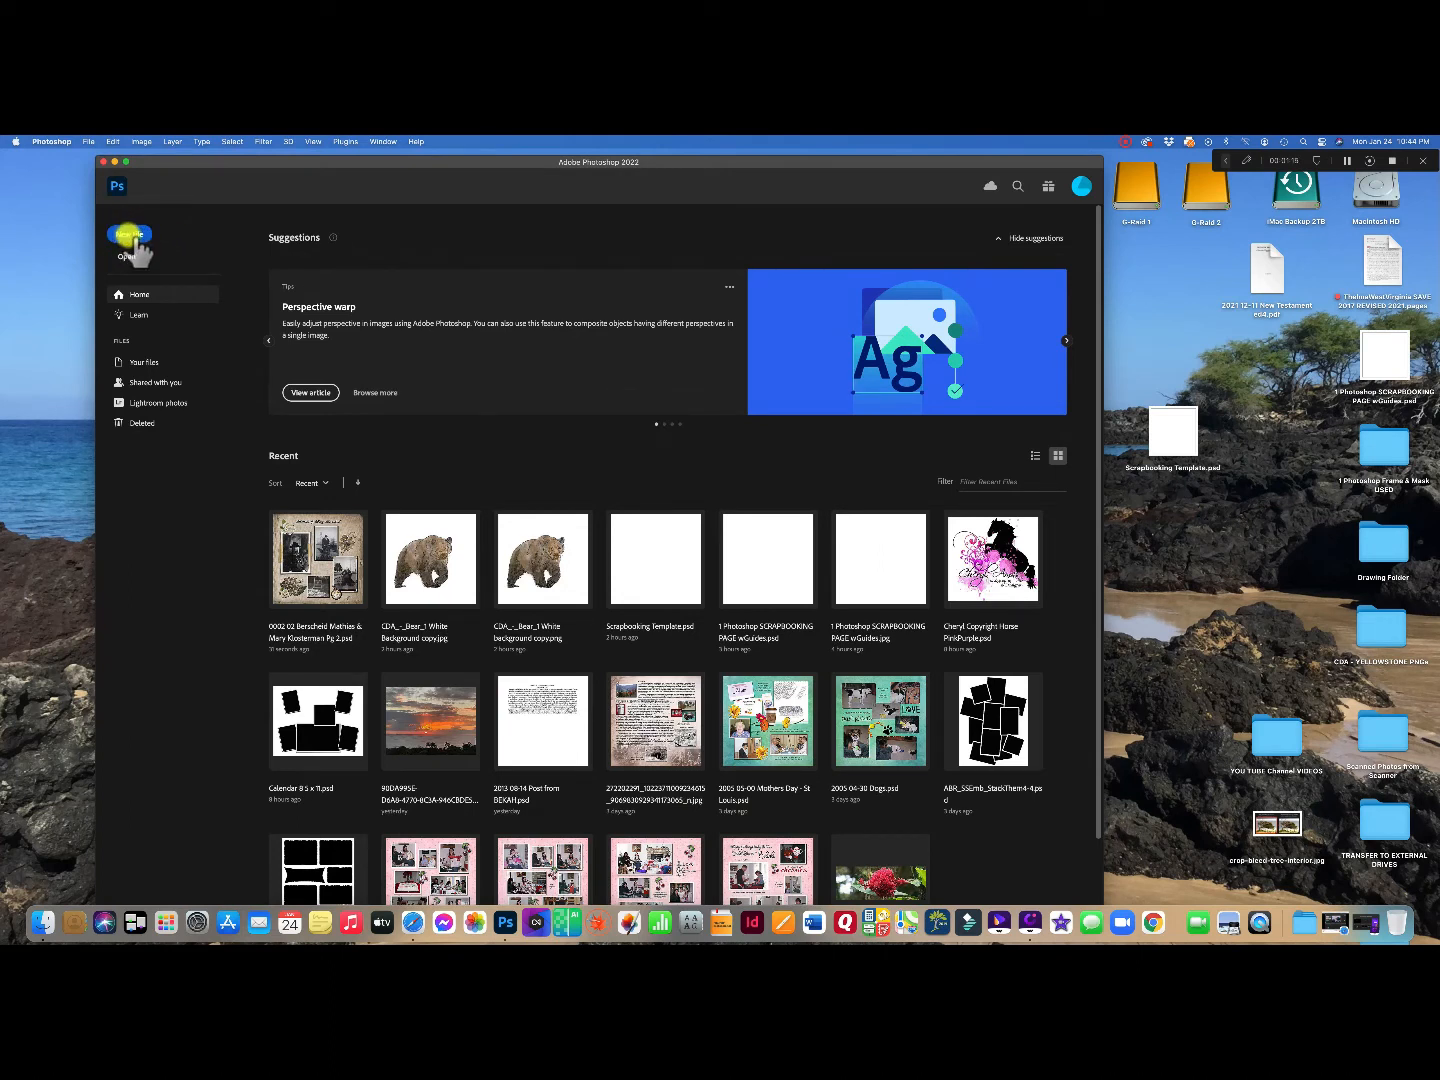
Create a new 12.25 × 12.25 inch document at 300 pixels/inch in 8-bit RGB Color with a white background and Adobe RGB (1998) profile.
click(130, 237)
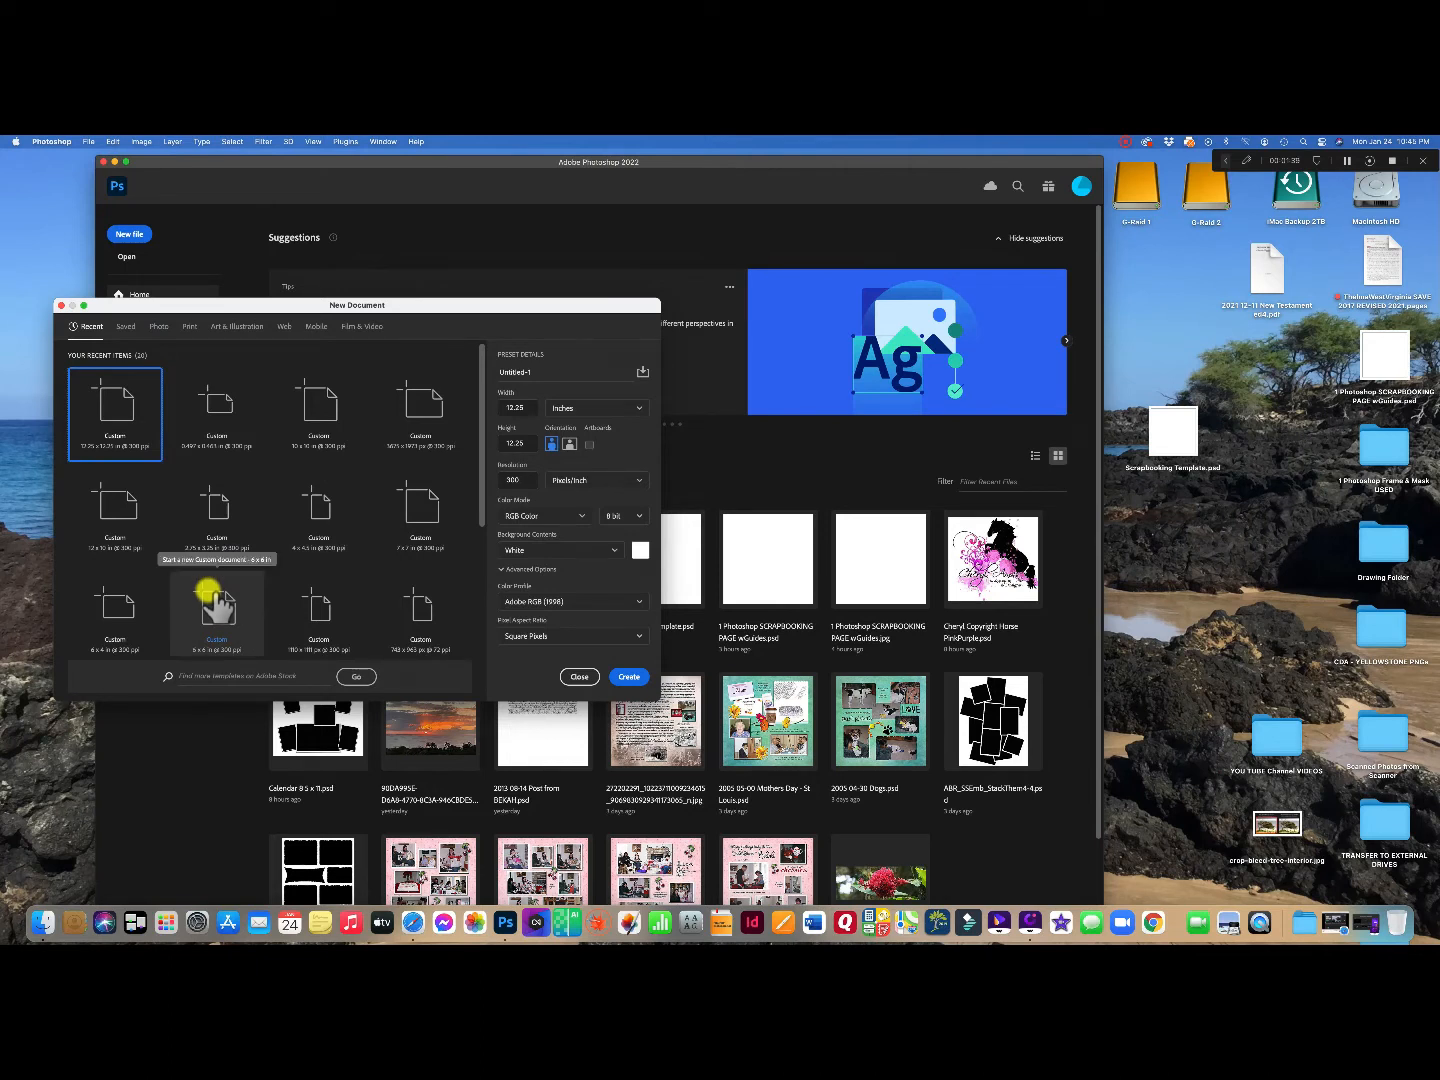
click(527, 407)
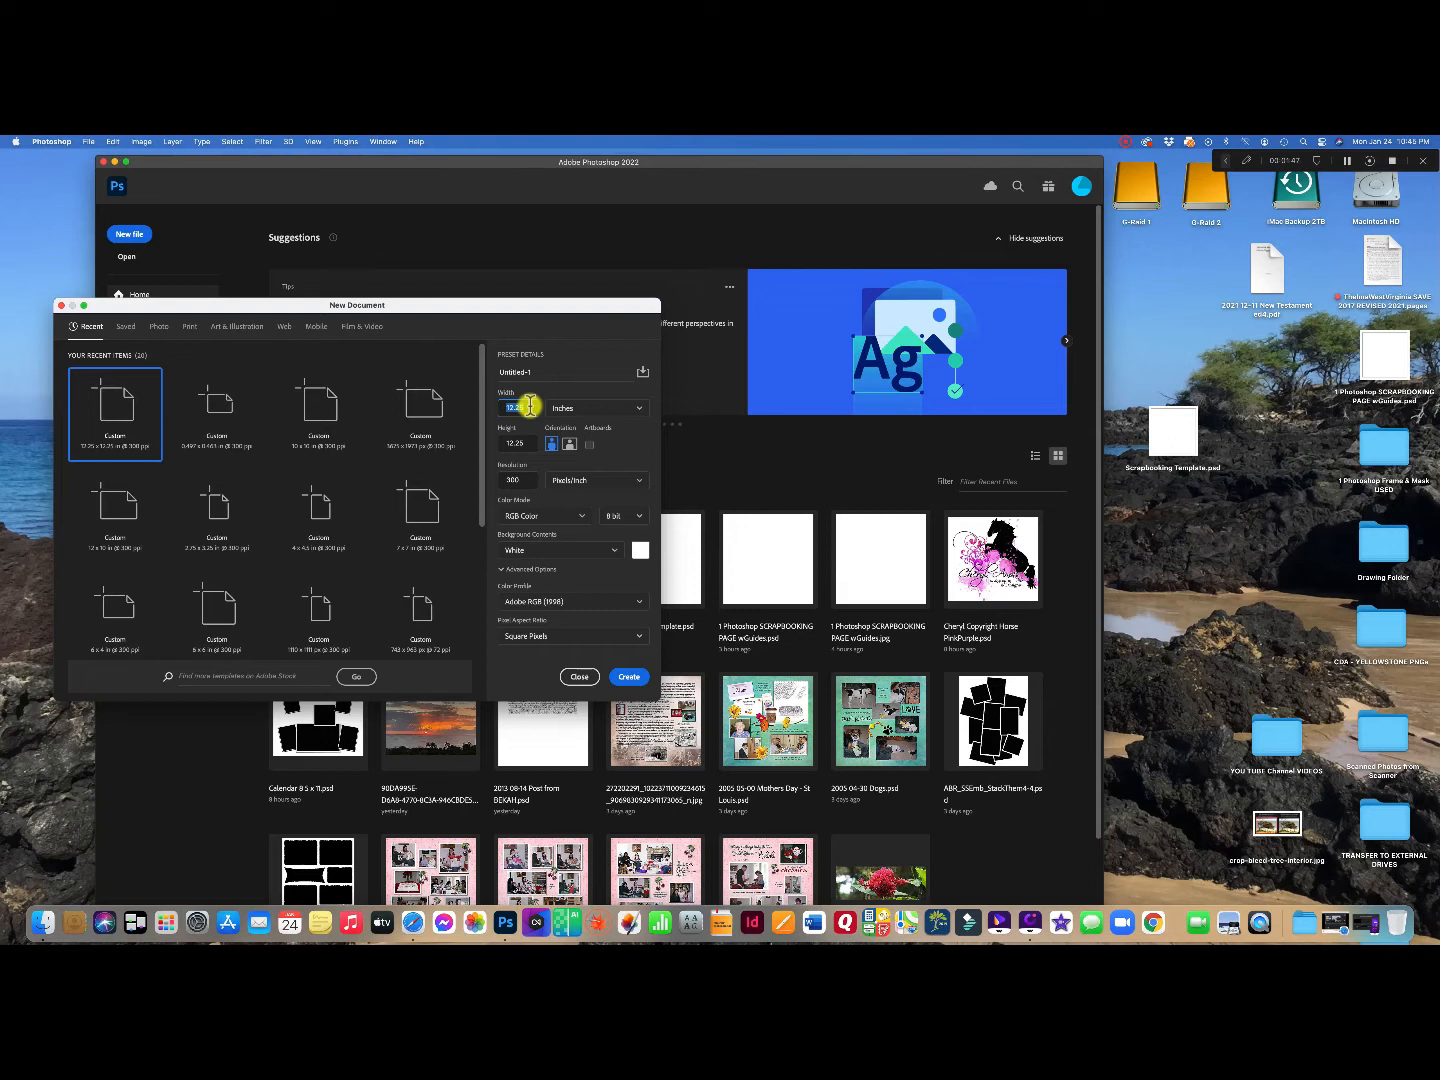
click(528, 407)
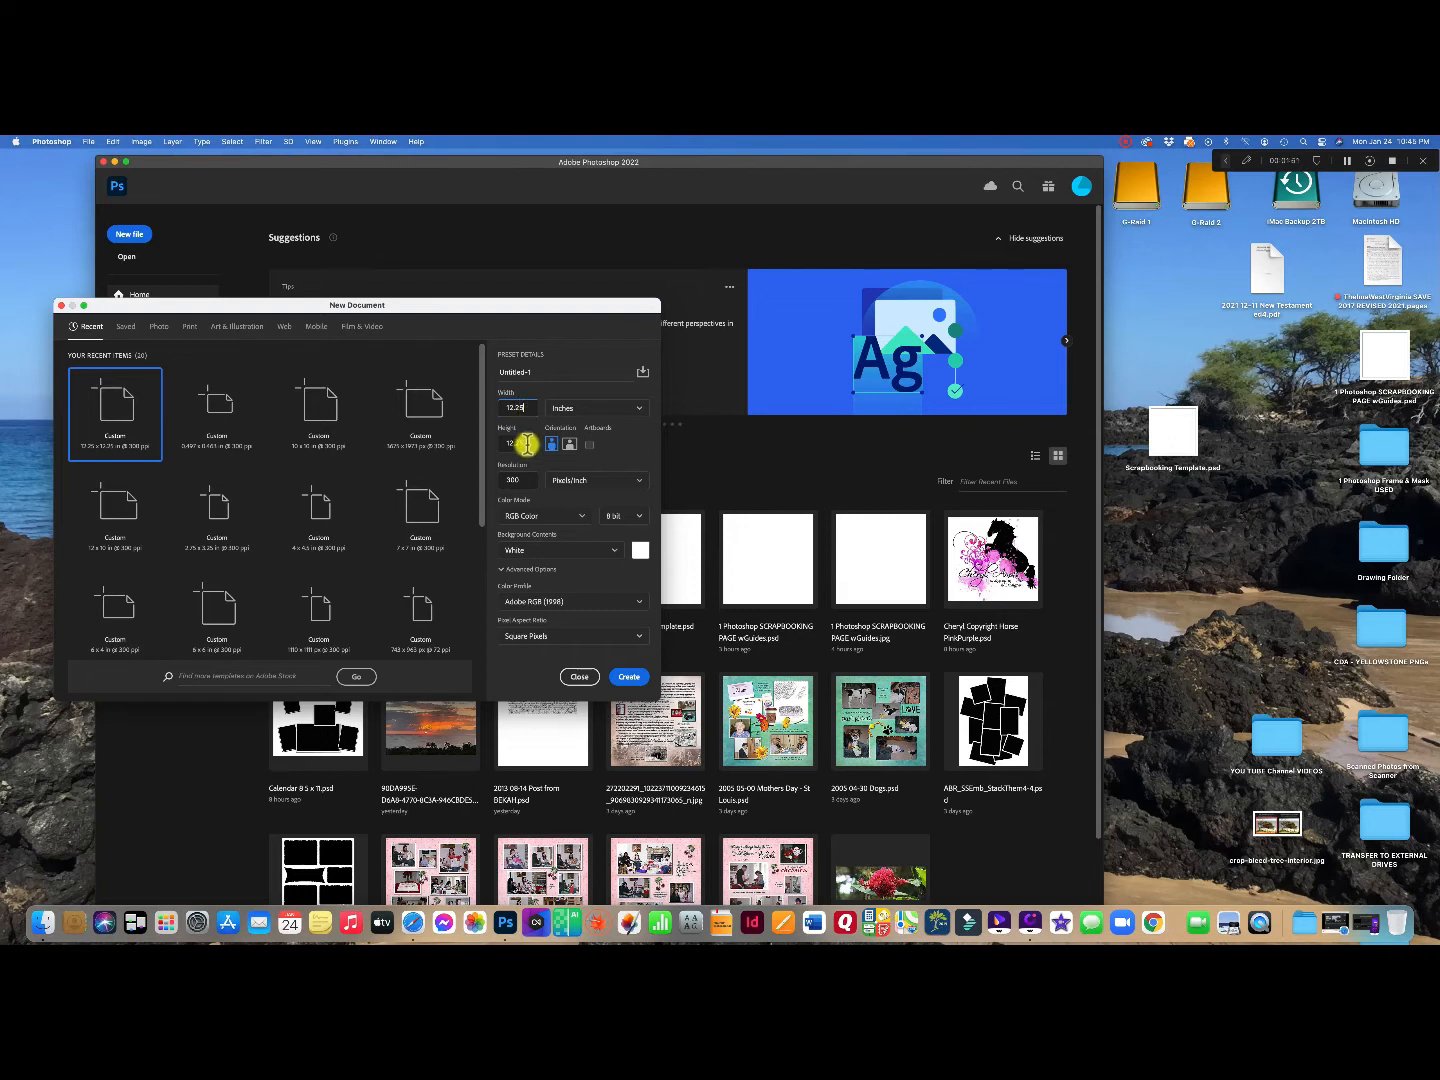
click(639, 409)
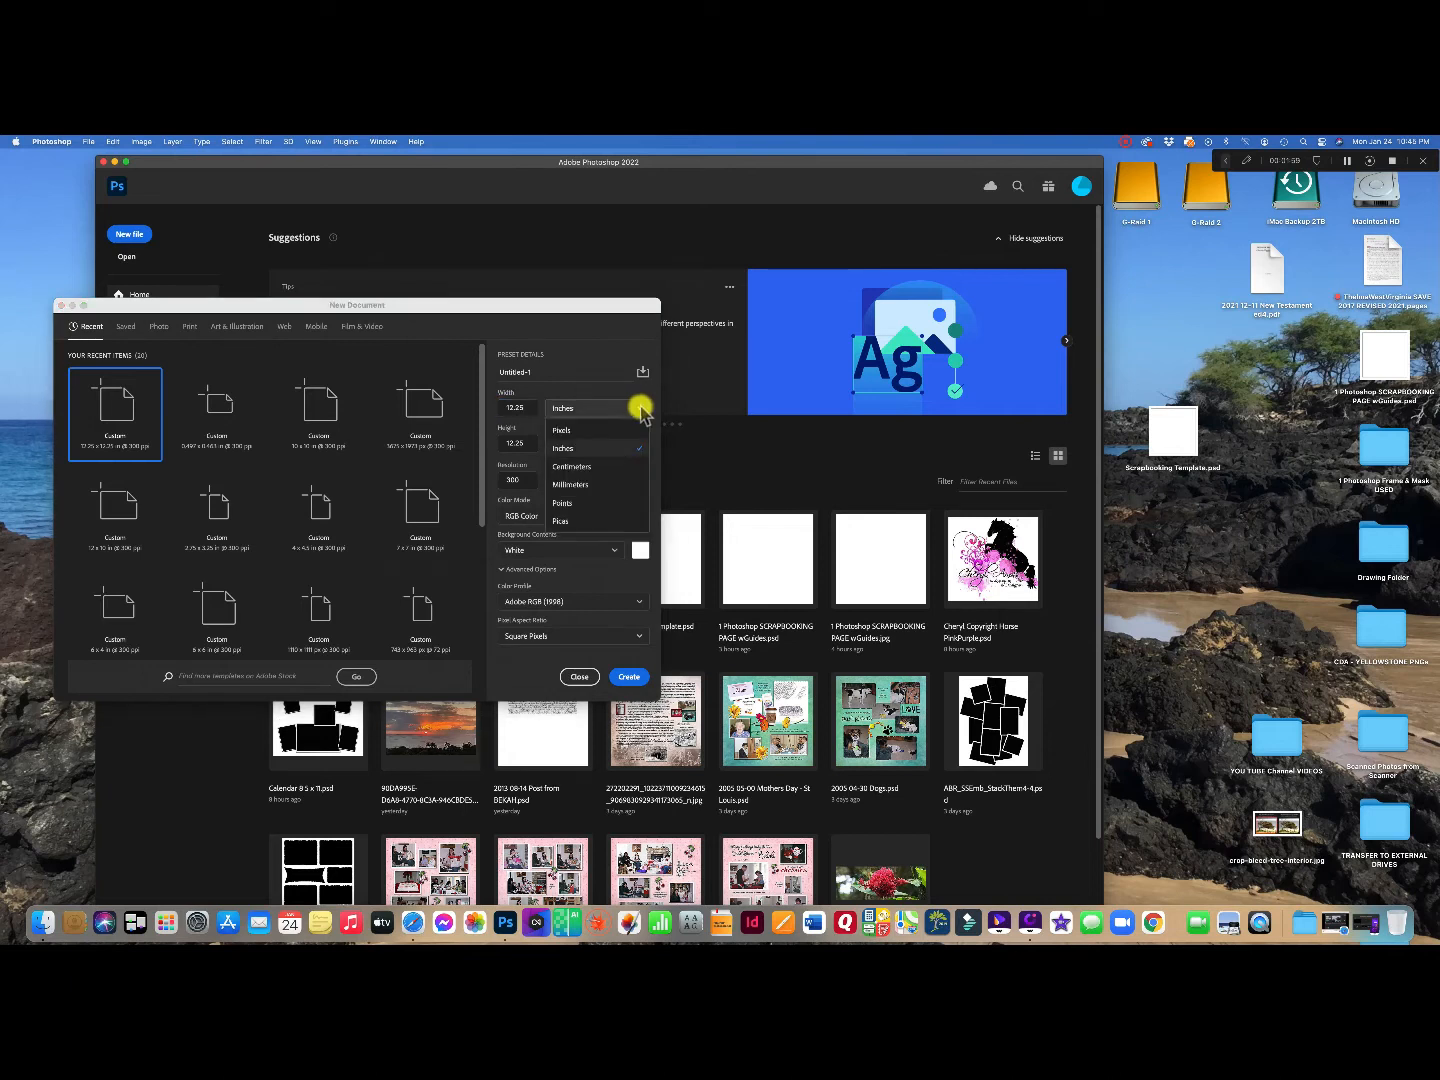
click(589, 448)
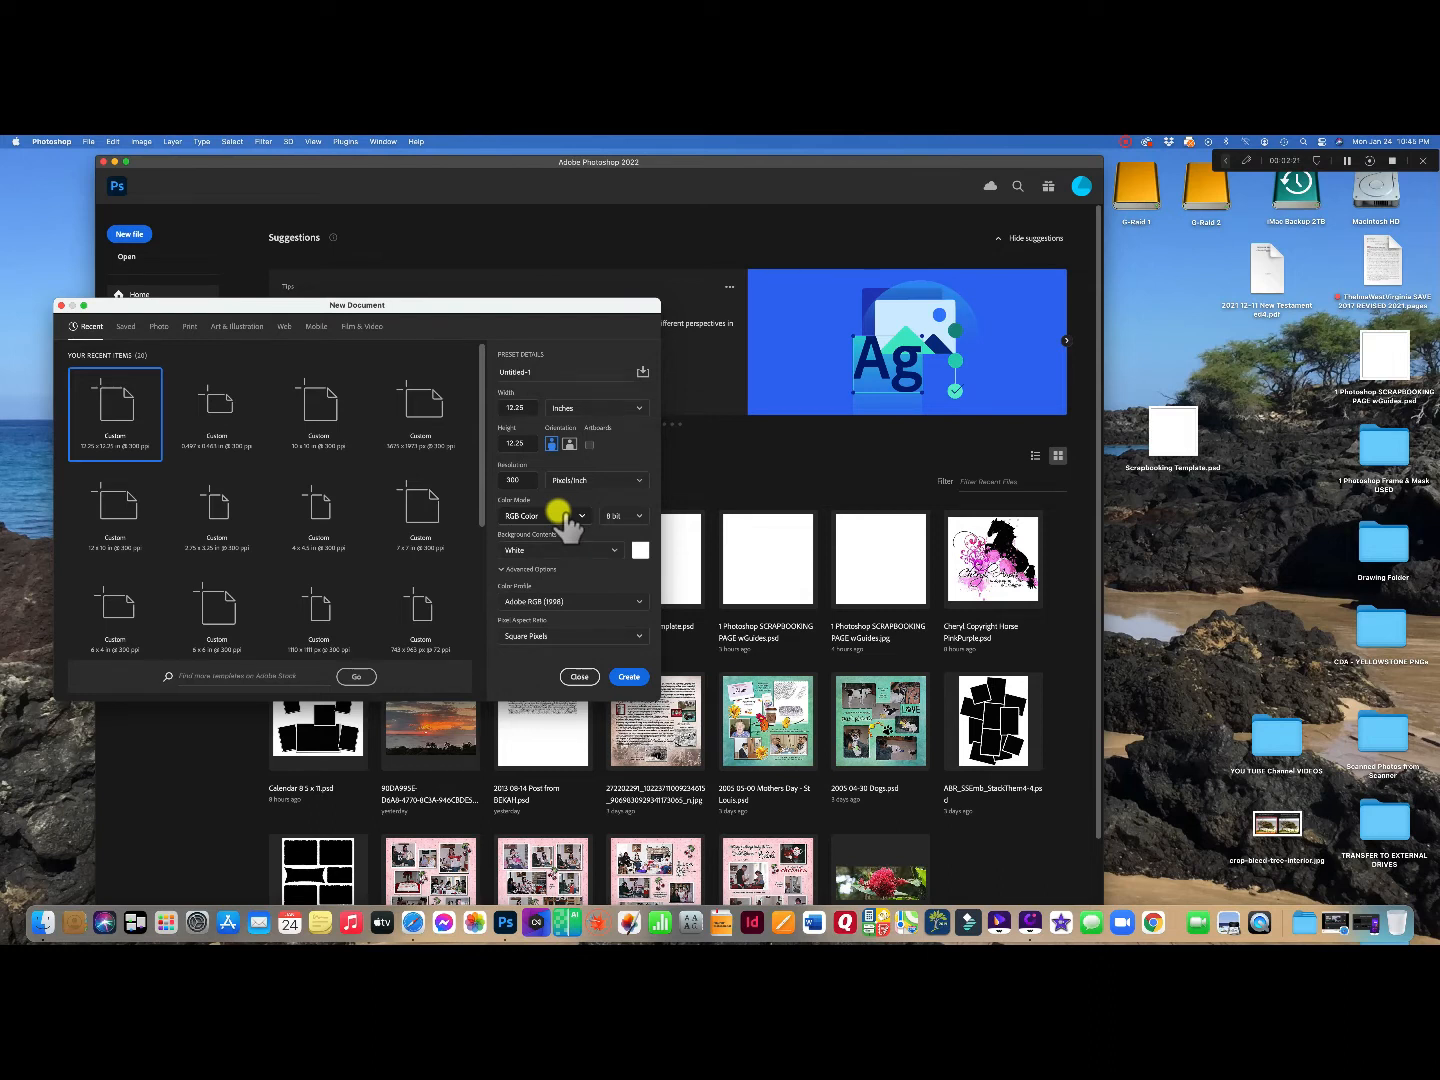
click(614, 551)
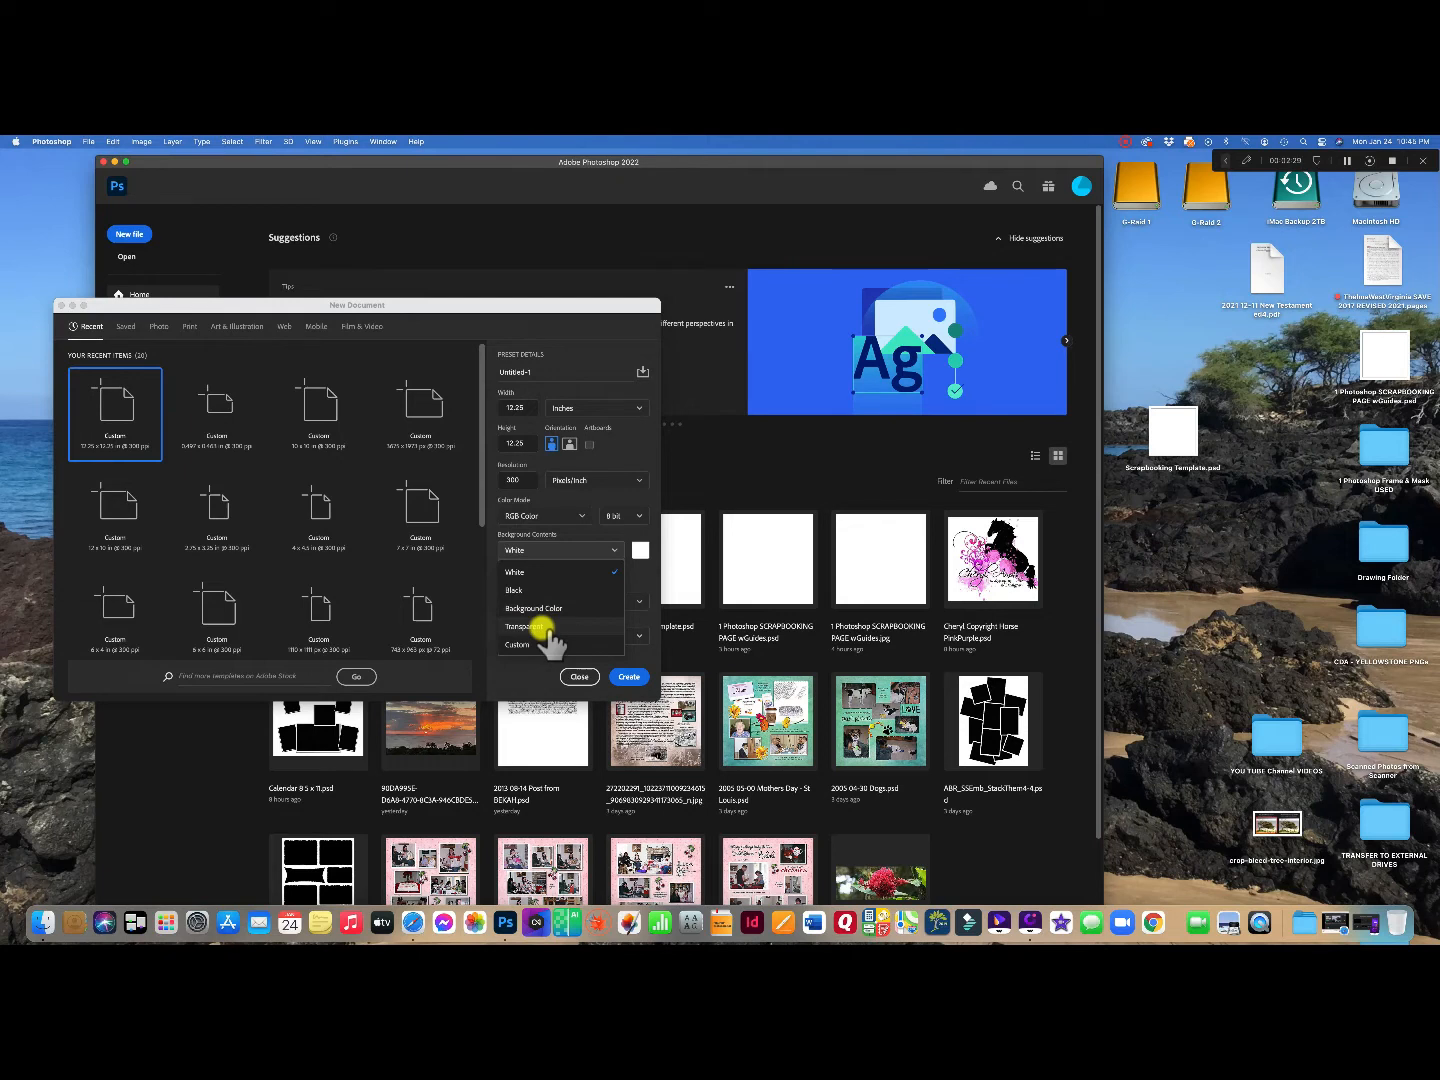
click(546, 575)
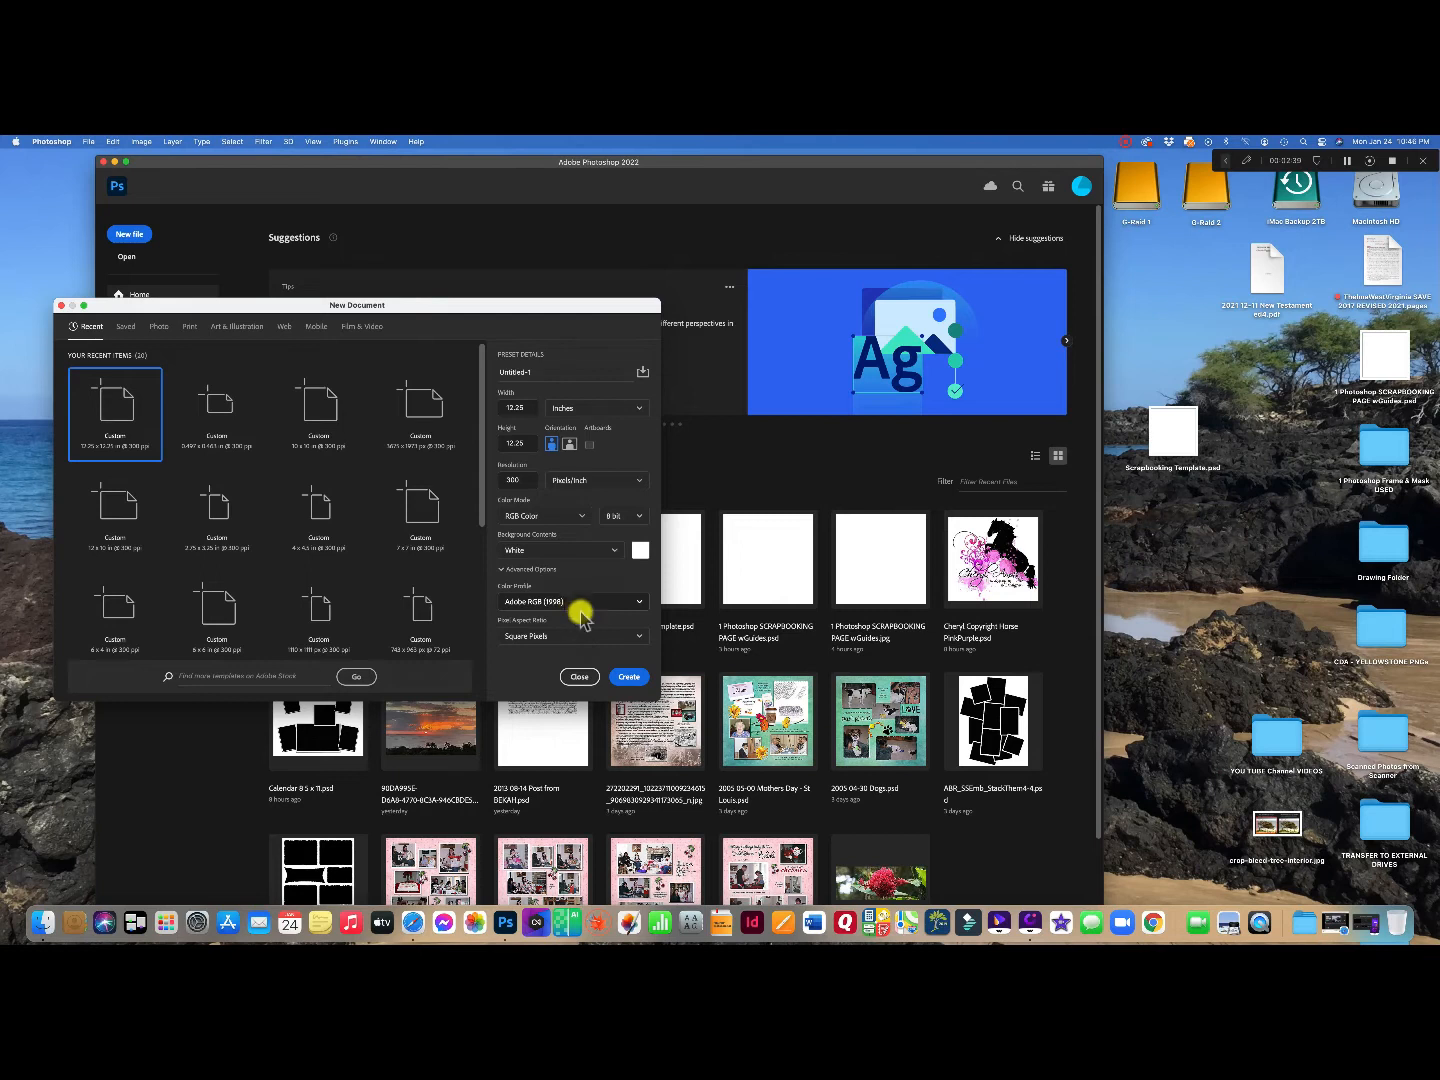
click(628, 678)
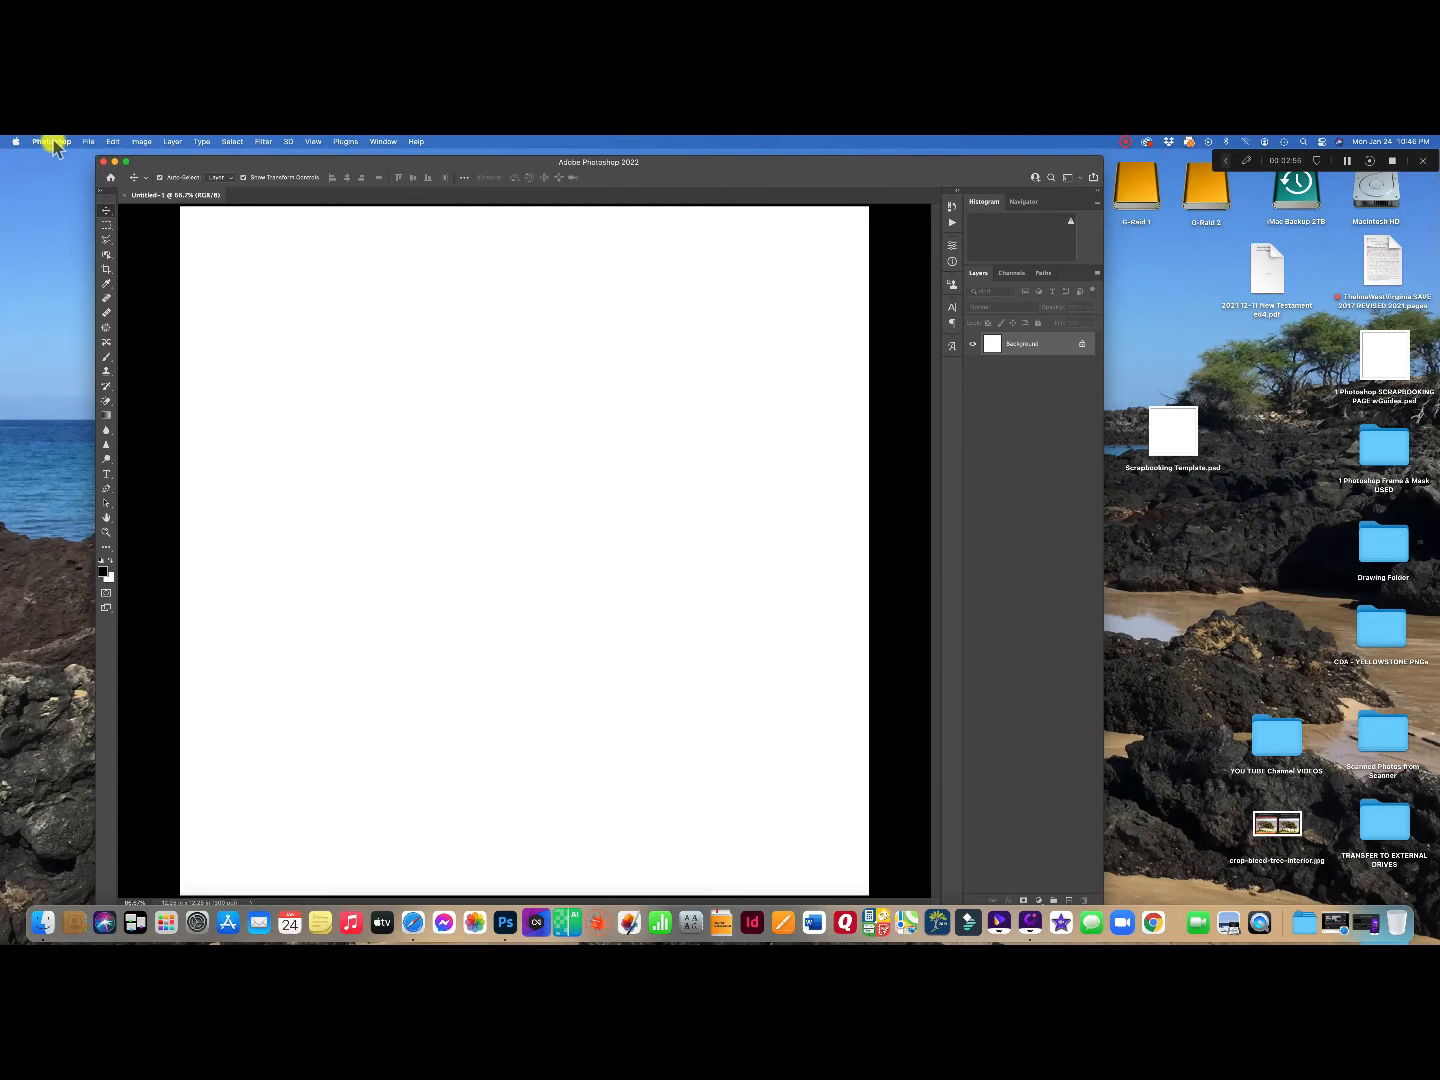
click(90, 145)
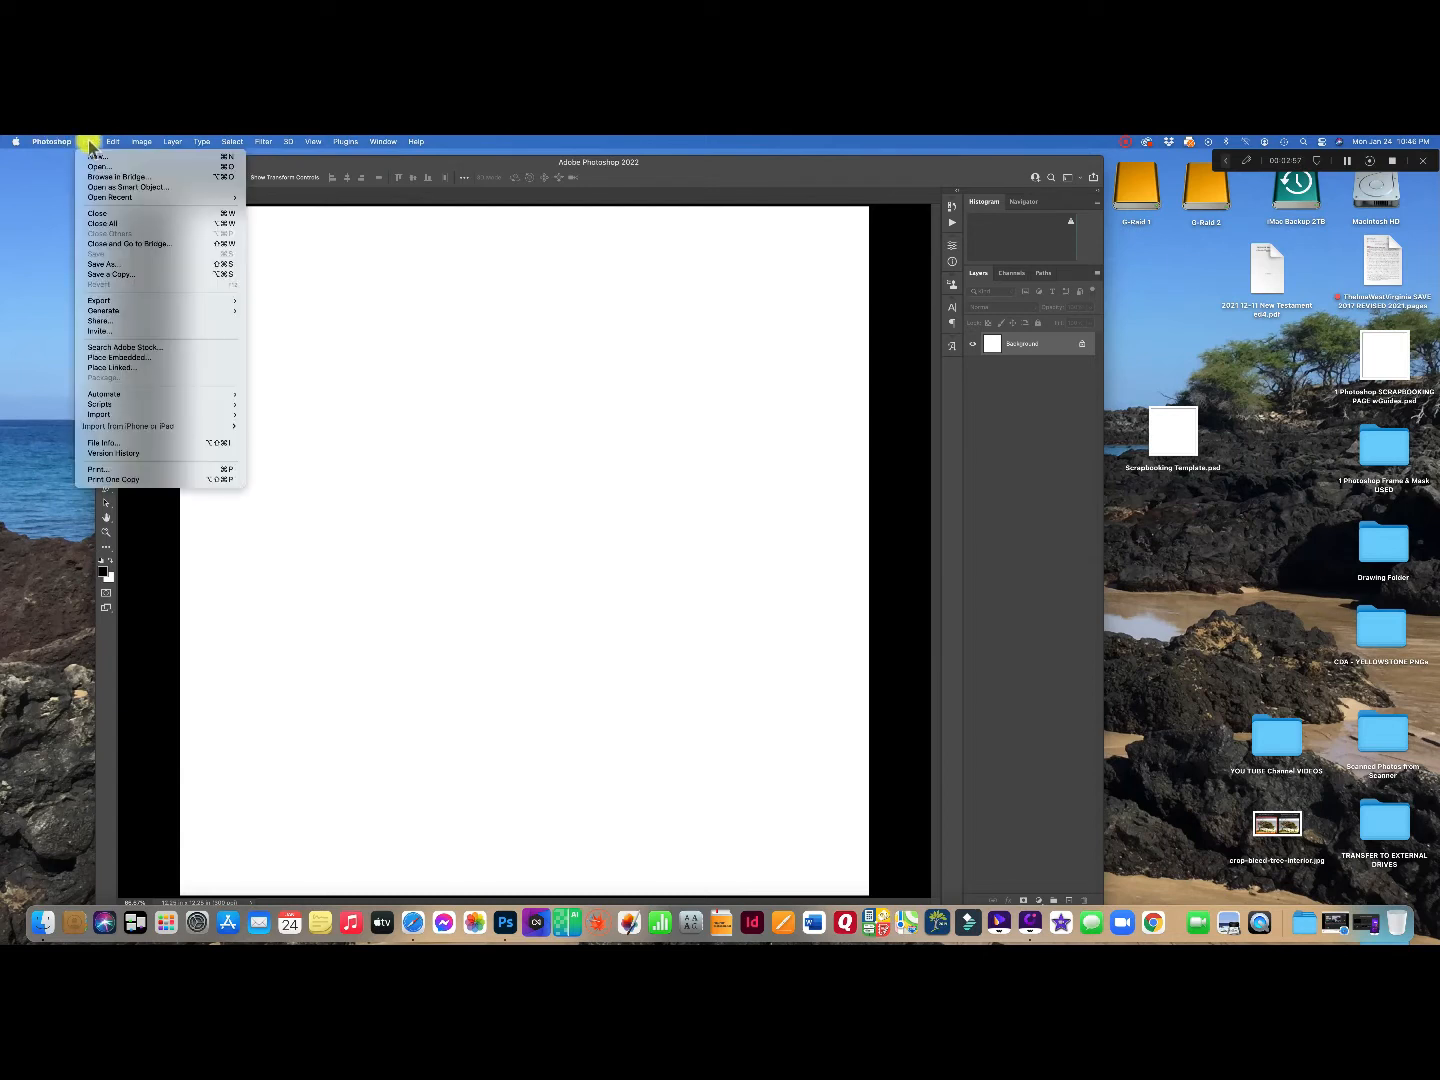
mouse_move(115, 145)
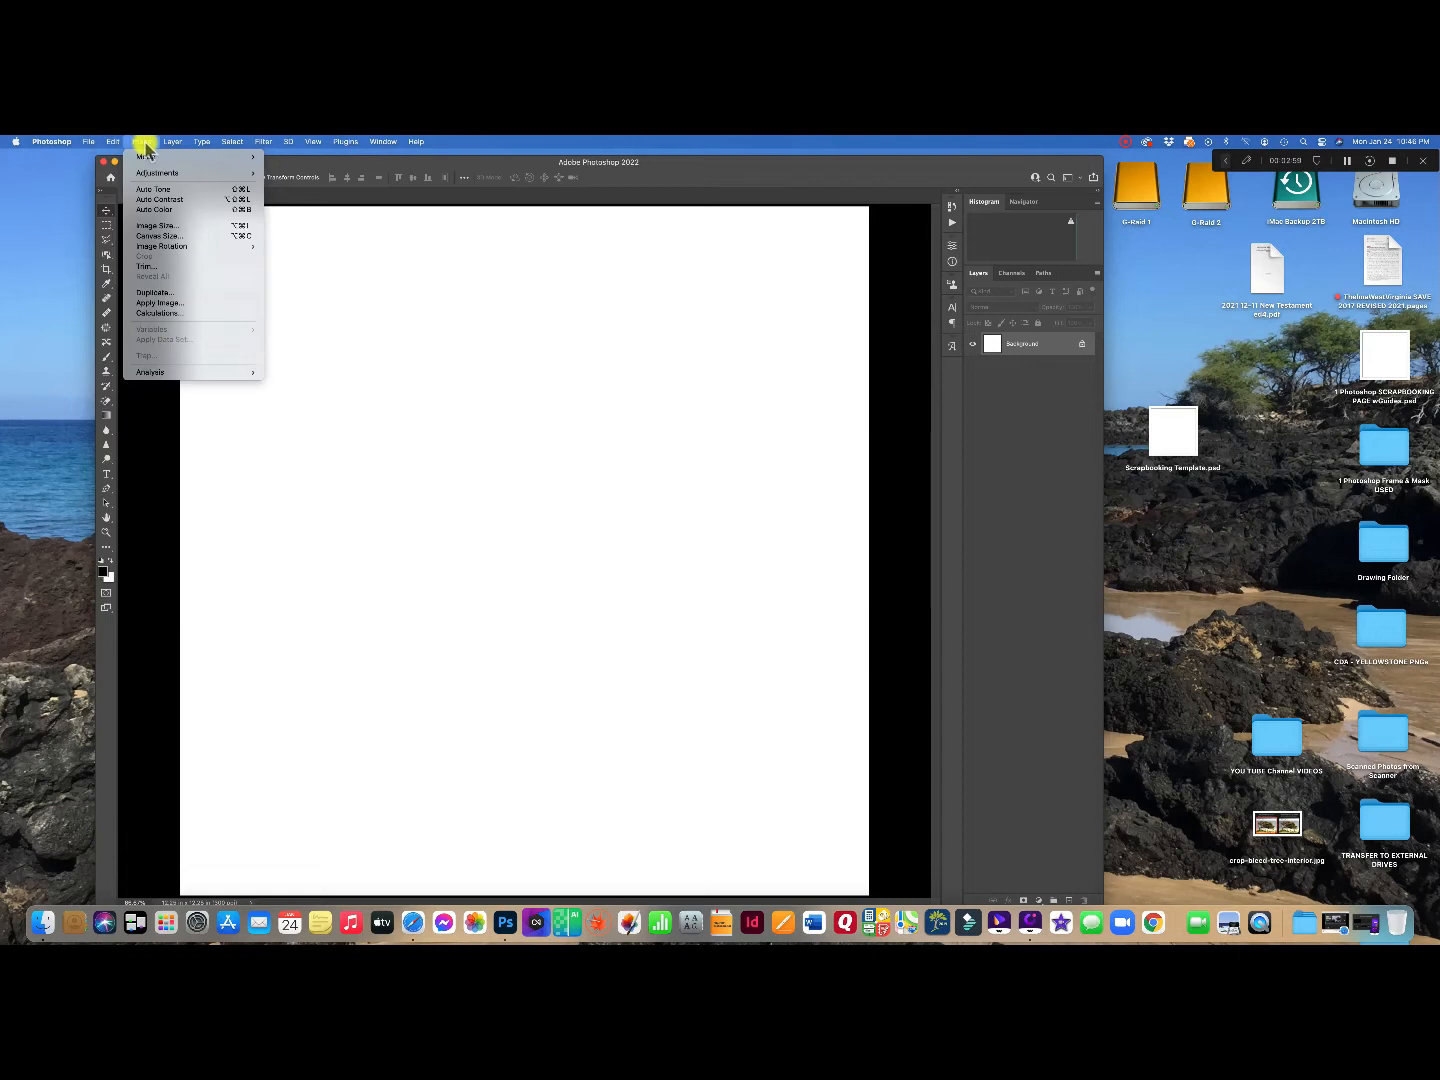
mouse_move(198, 143)
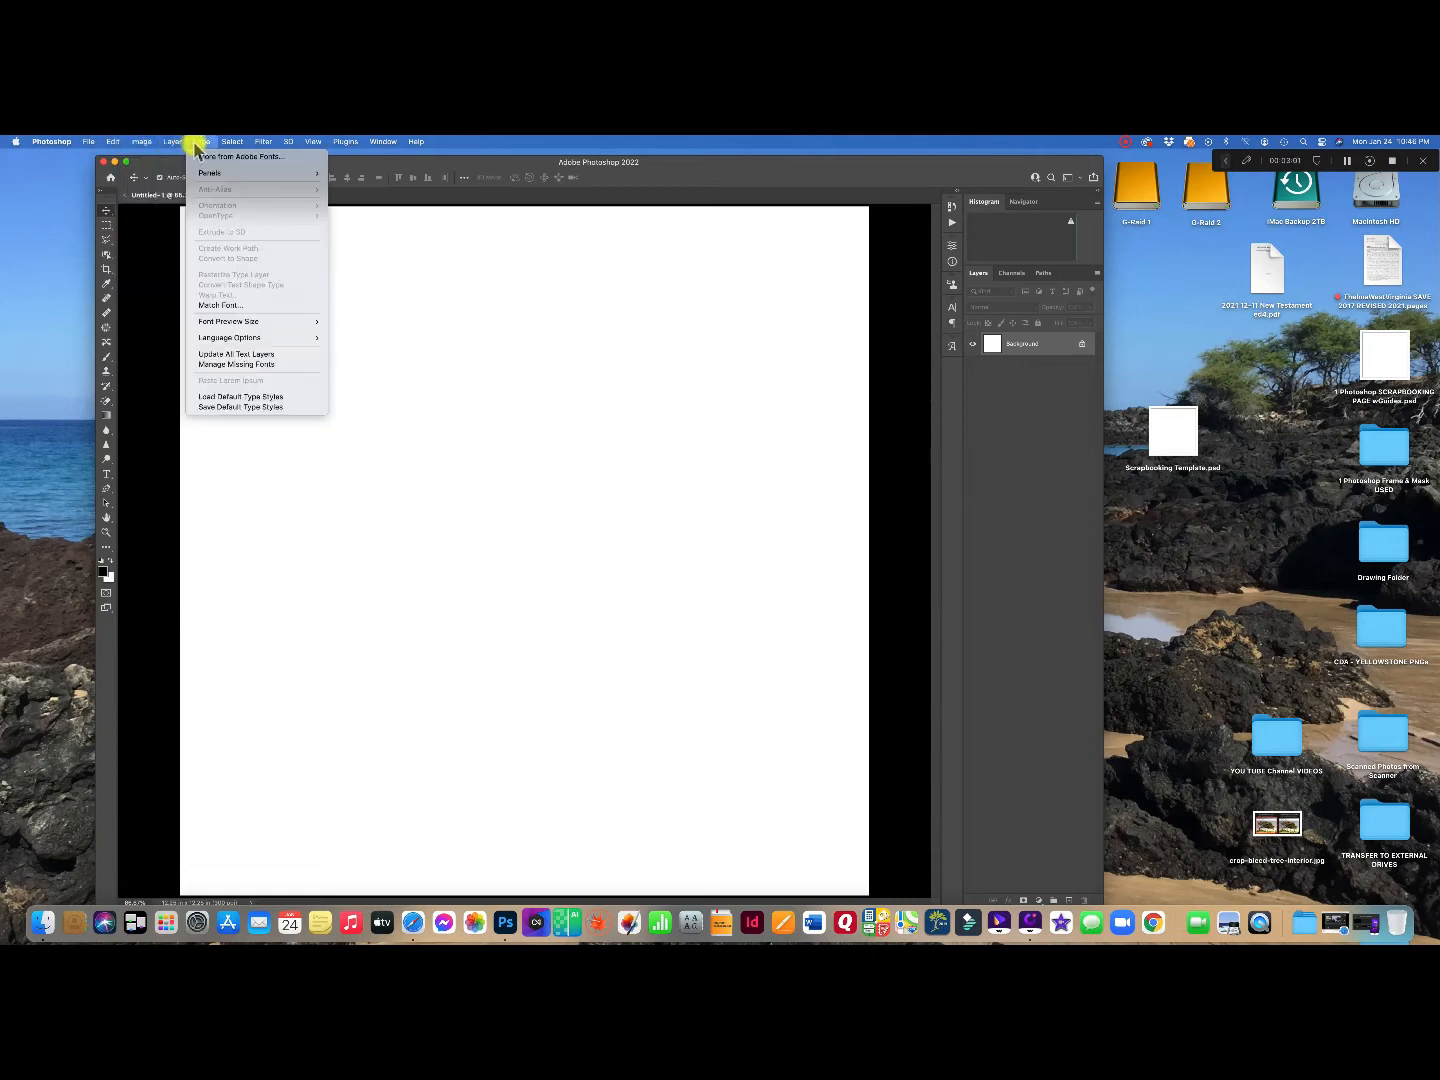
mouse_move(290, 148)
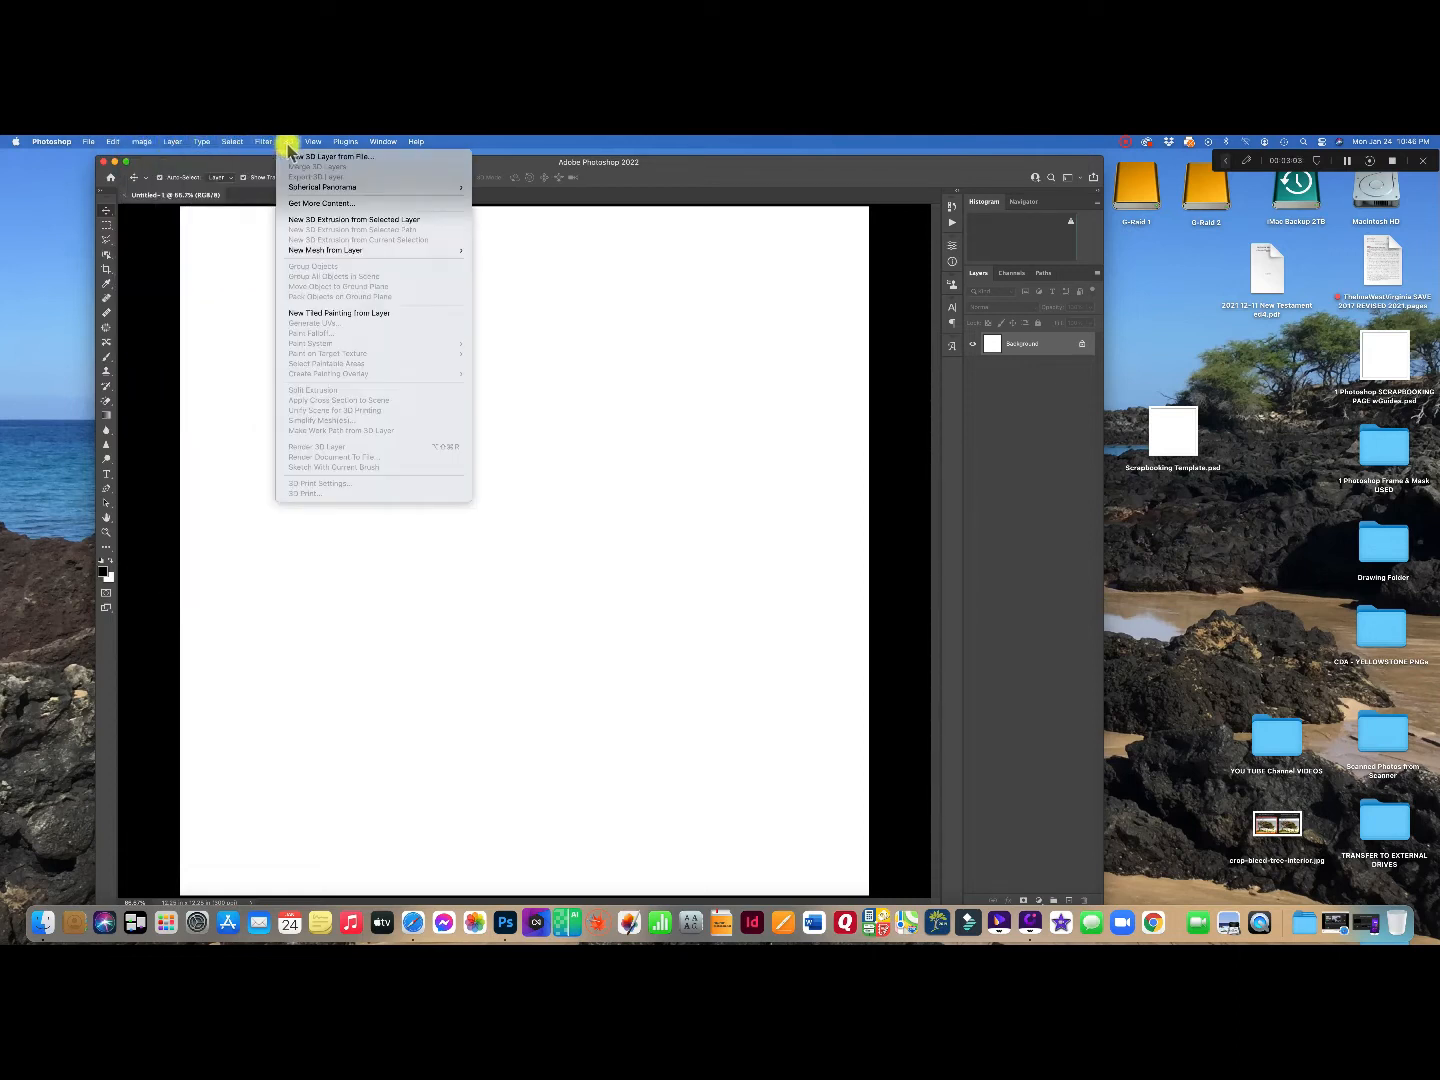
mouse_move(349, 146)
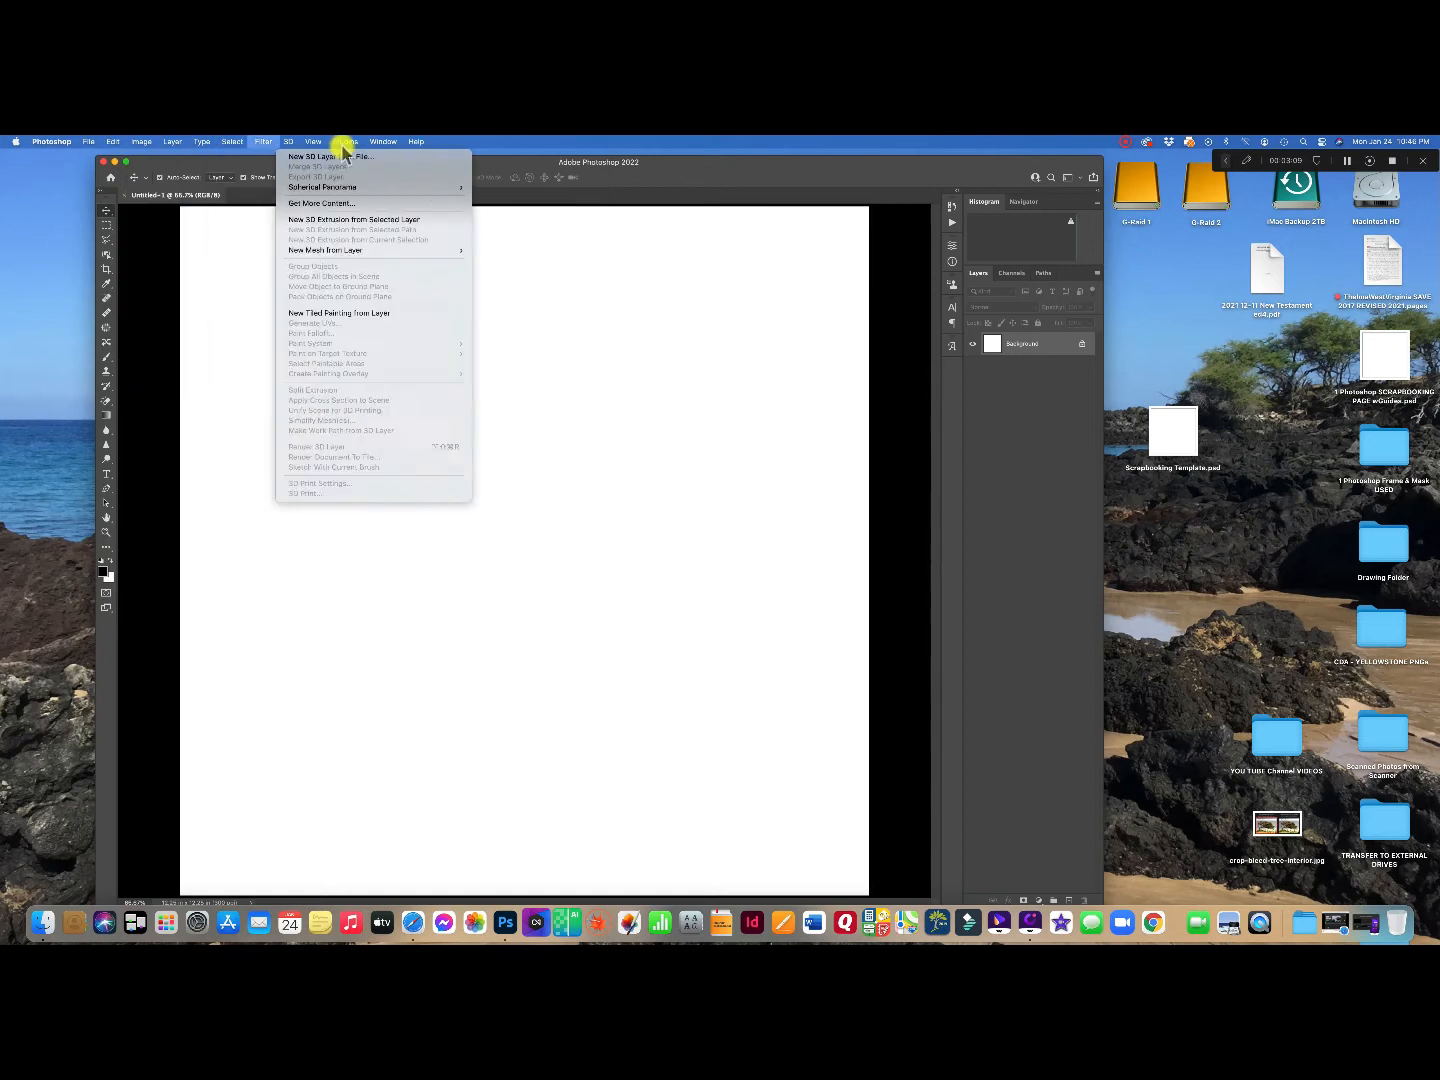
click(141, 240)
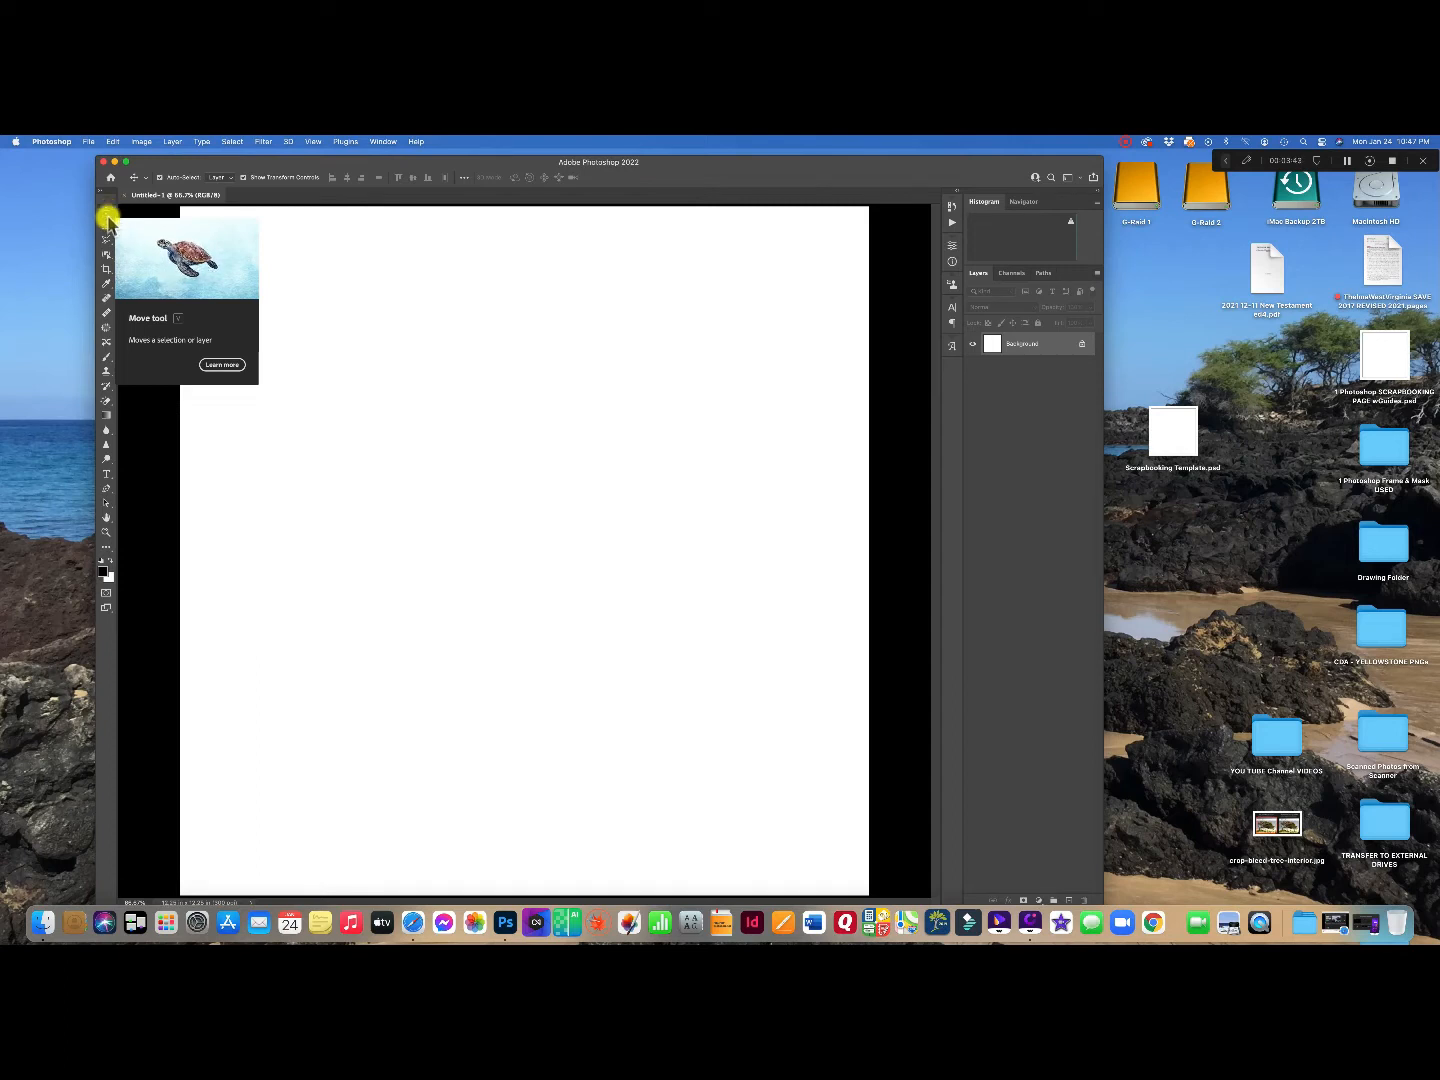
Choose the standard Eraser tool from the eraser group and return to the Move tool.
click(110, 407)
click(112, 407)
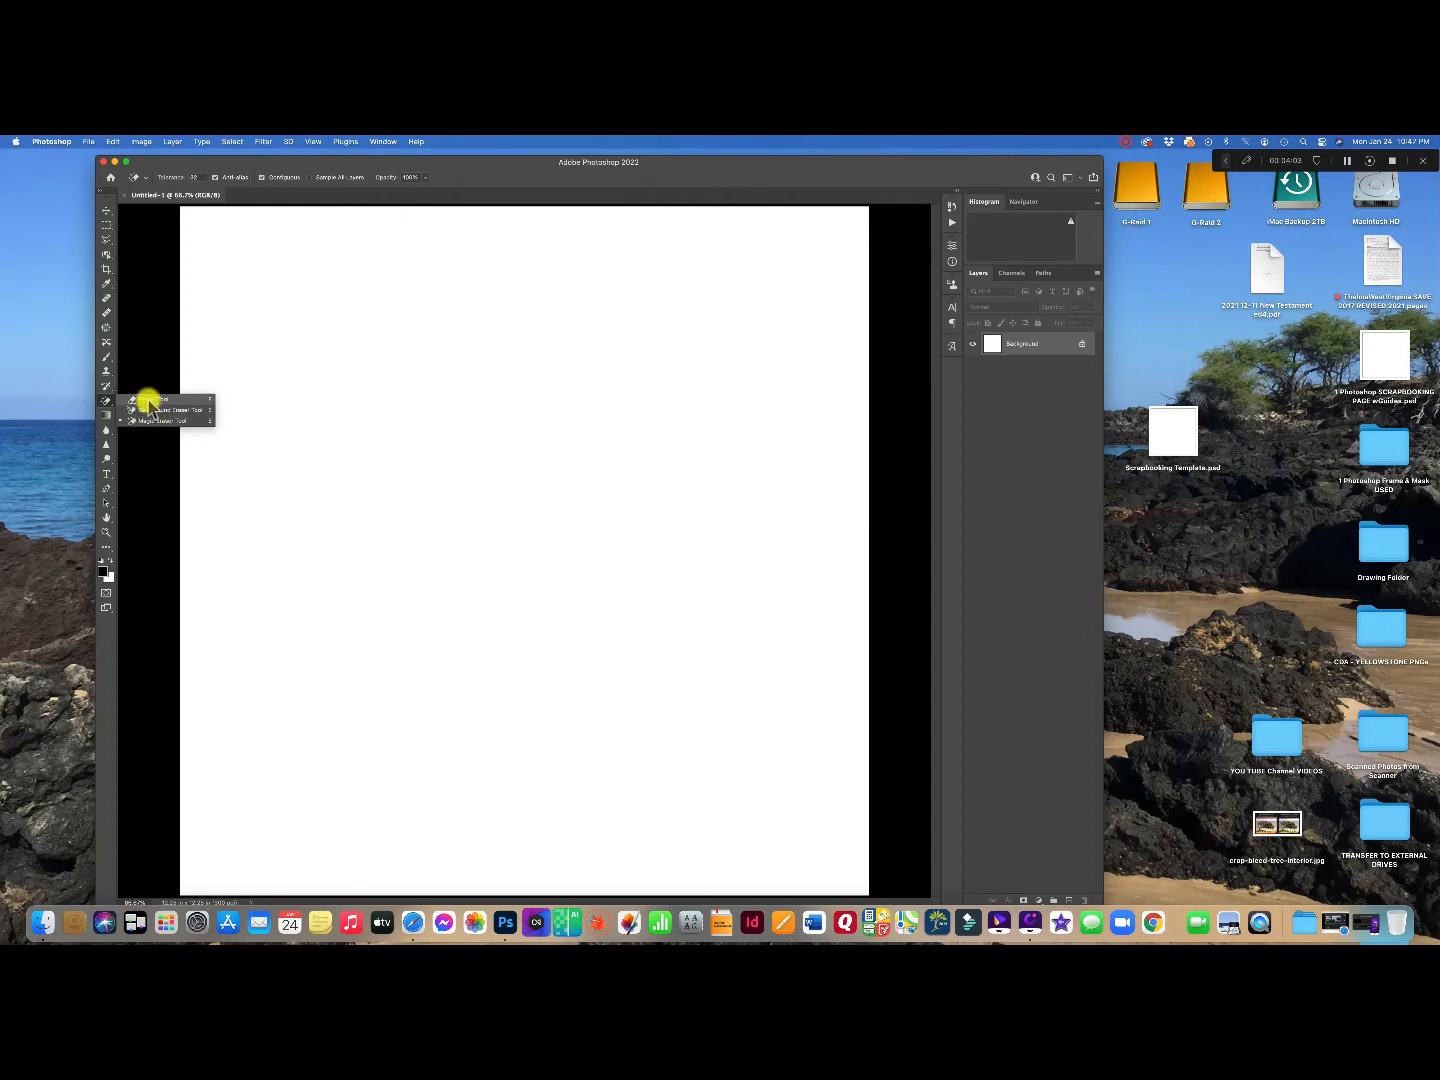
click(148, 401)
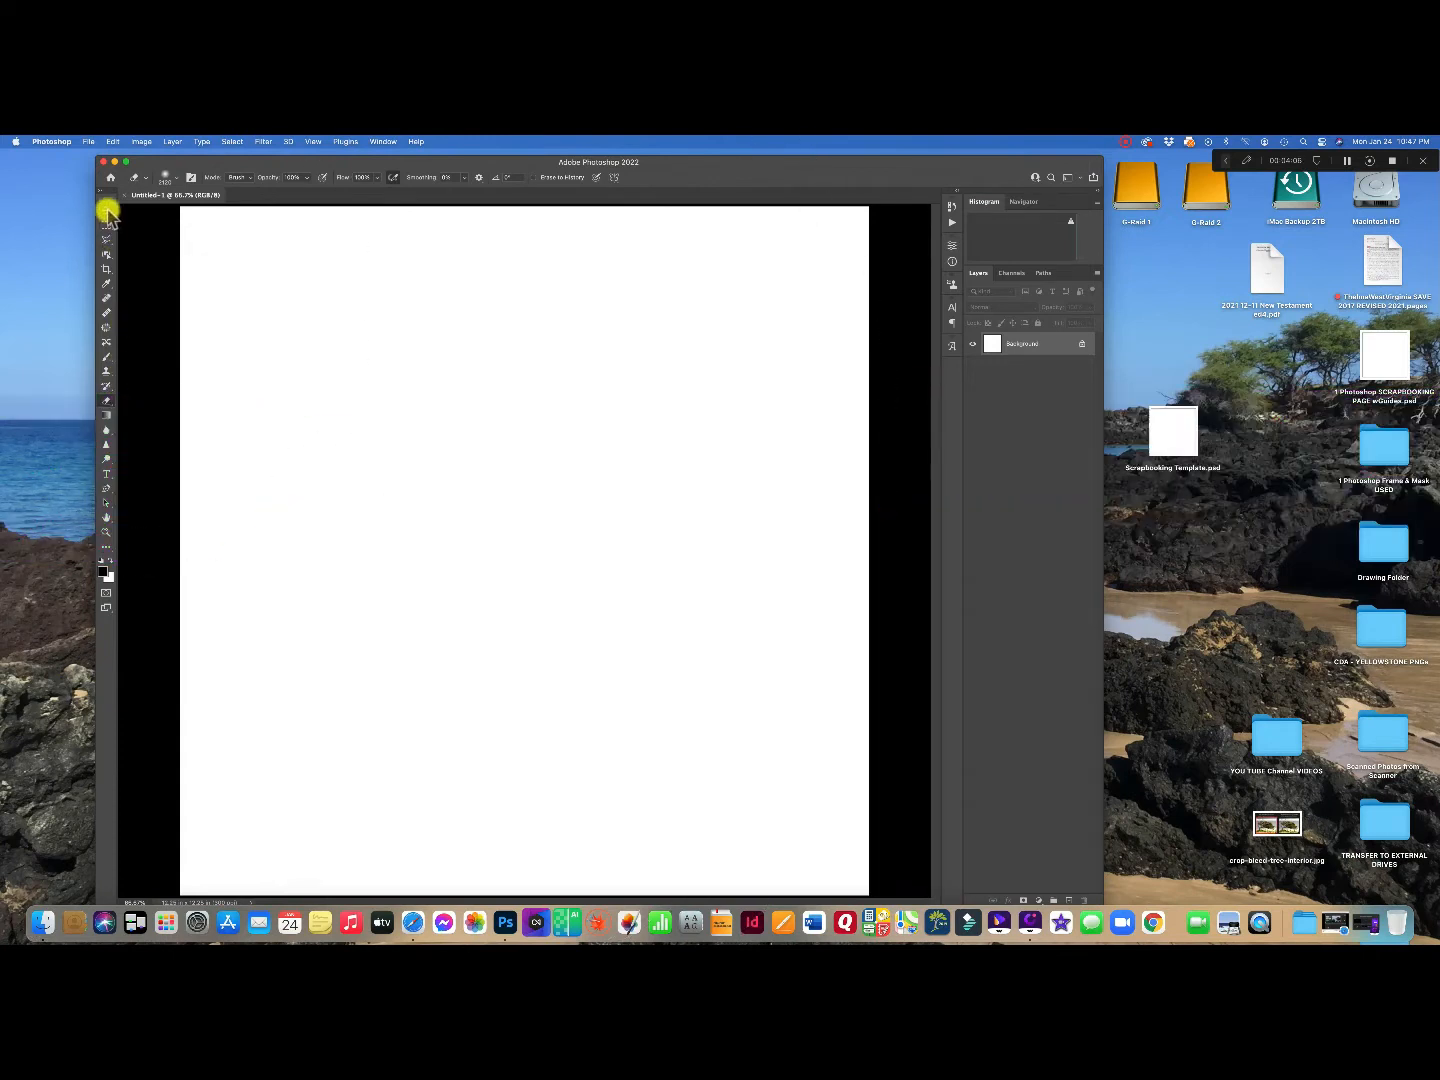
click(107, 212)
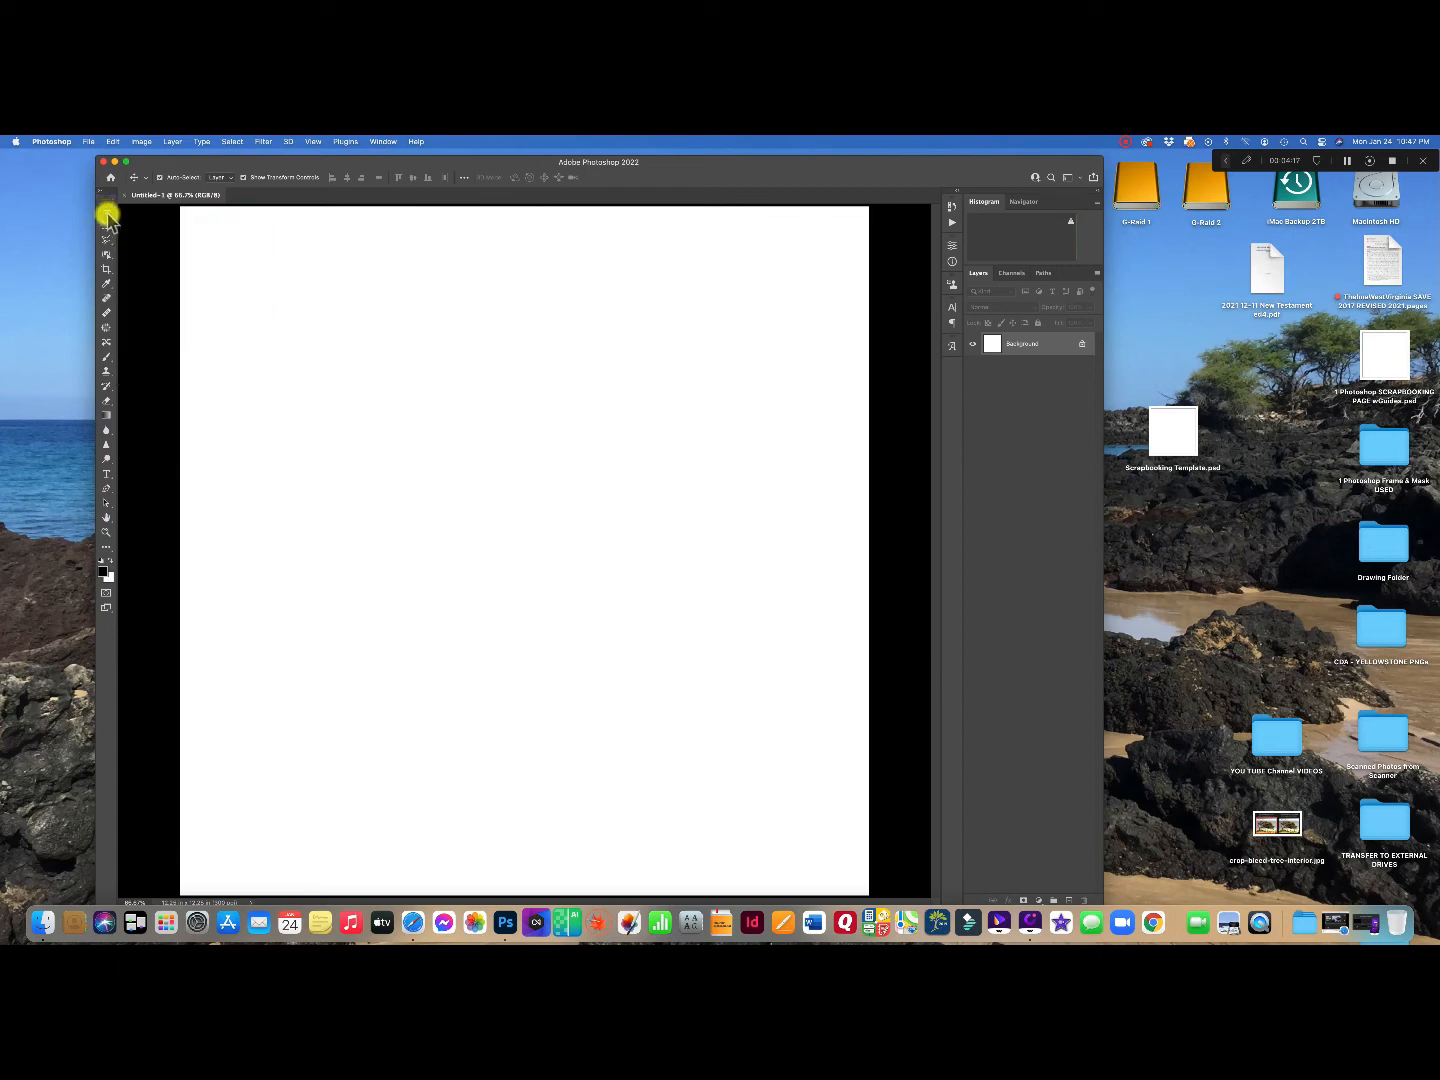
Display the rulers around the blank page.
click(316, 142)
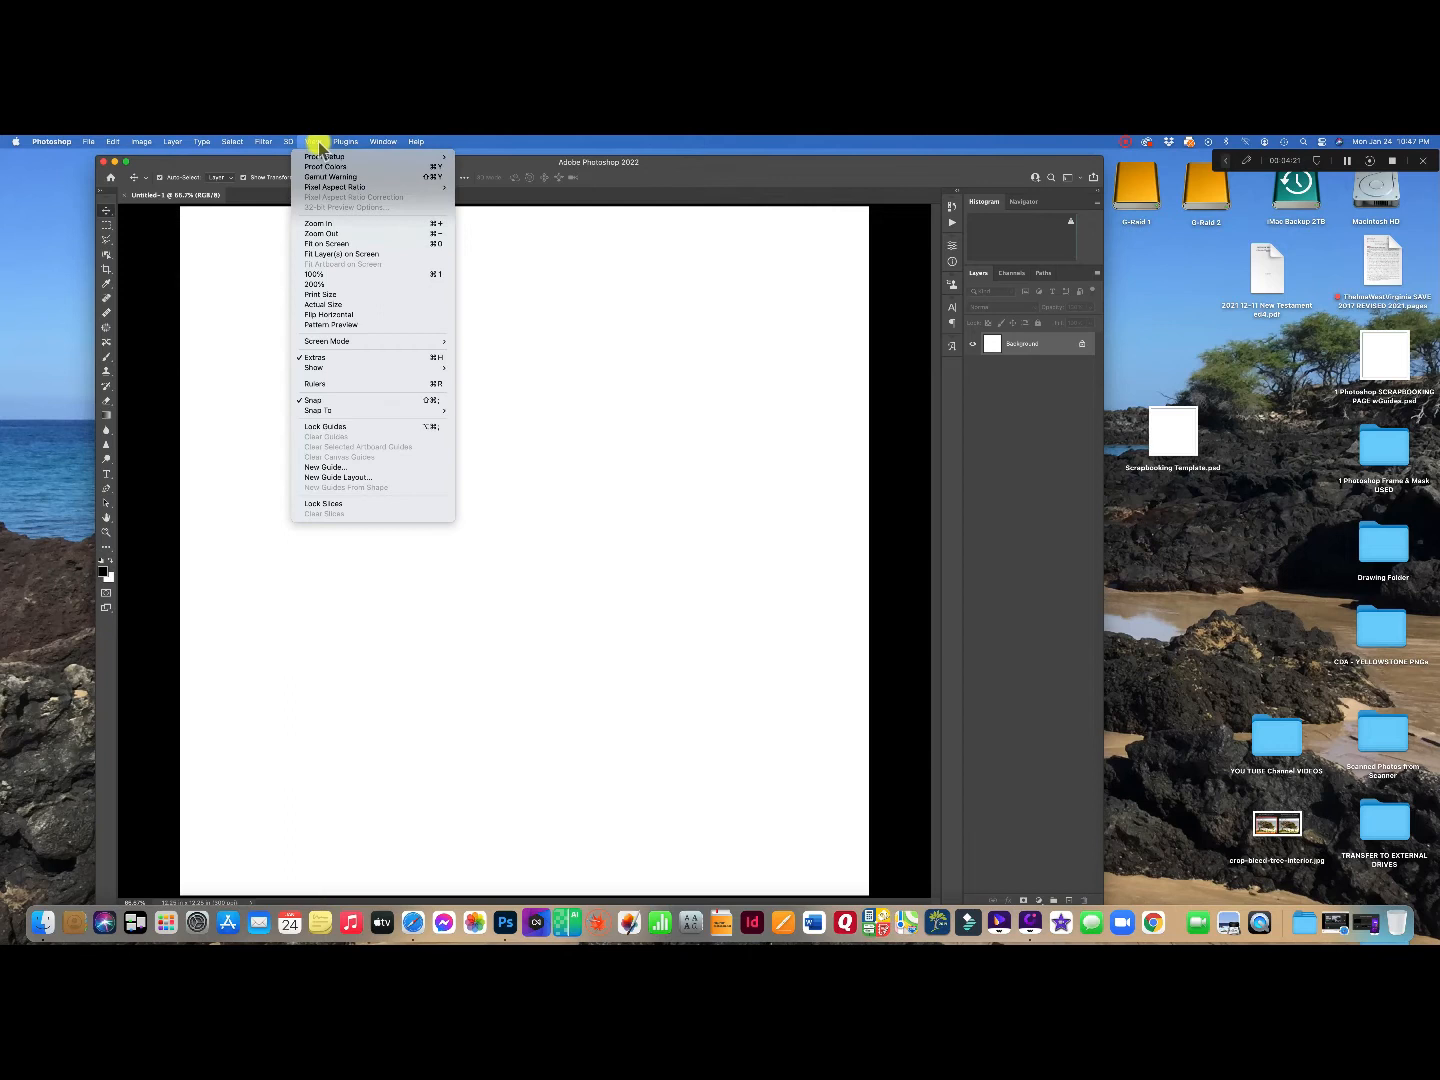
click(328, 384)
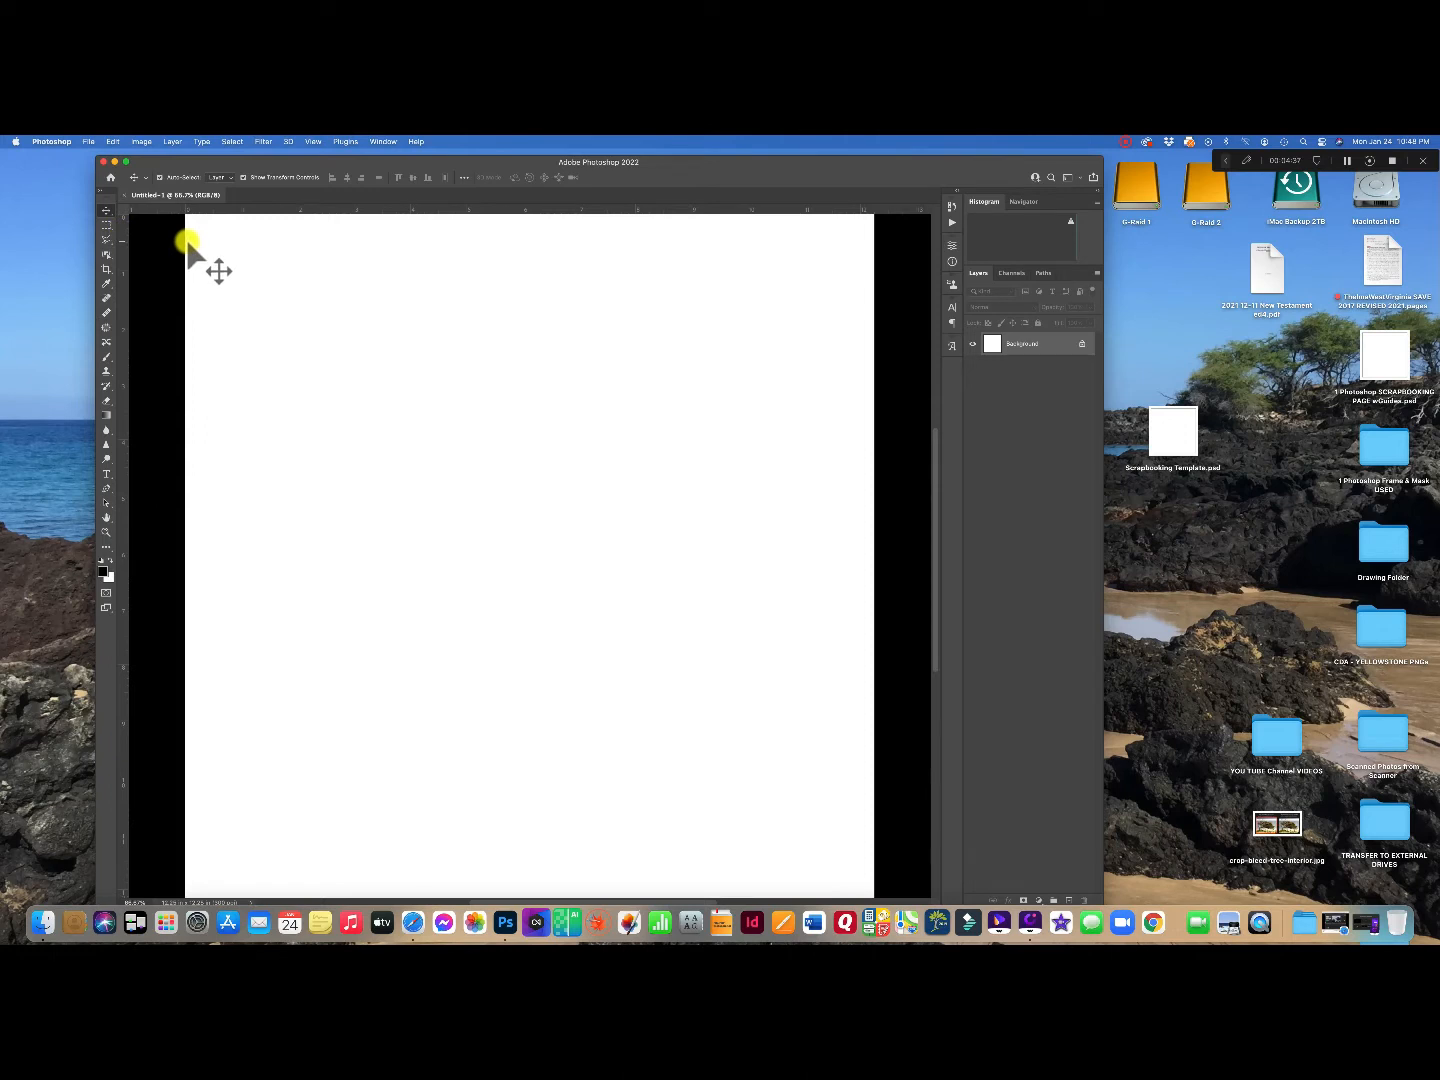
key(super+minus)
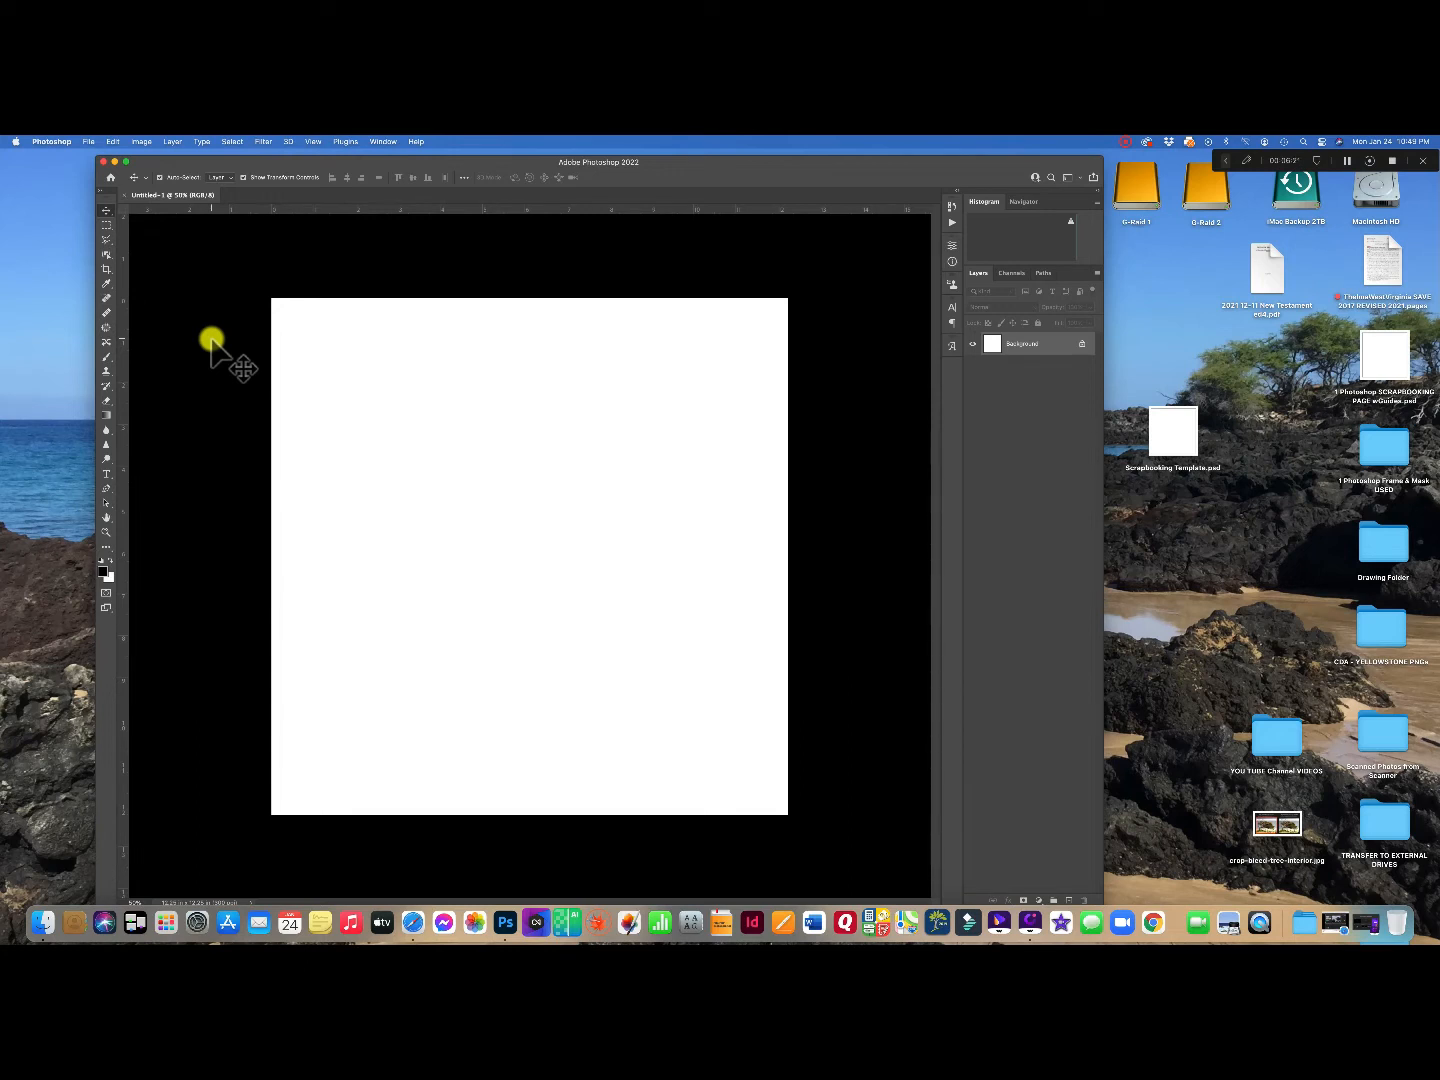
Open crop-bleed-tree-interior.jpg from the desktop, examine its .25" crop guide example, and return to the blank page in Photoshop.
double_click(1297, 828)
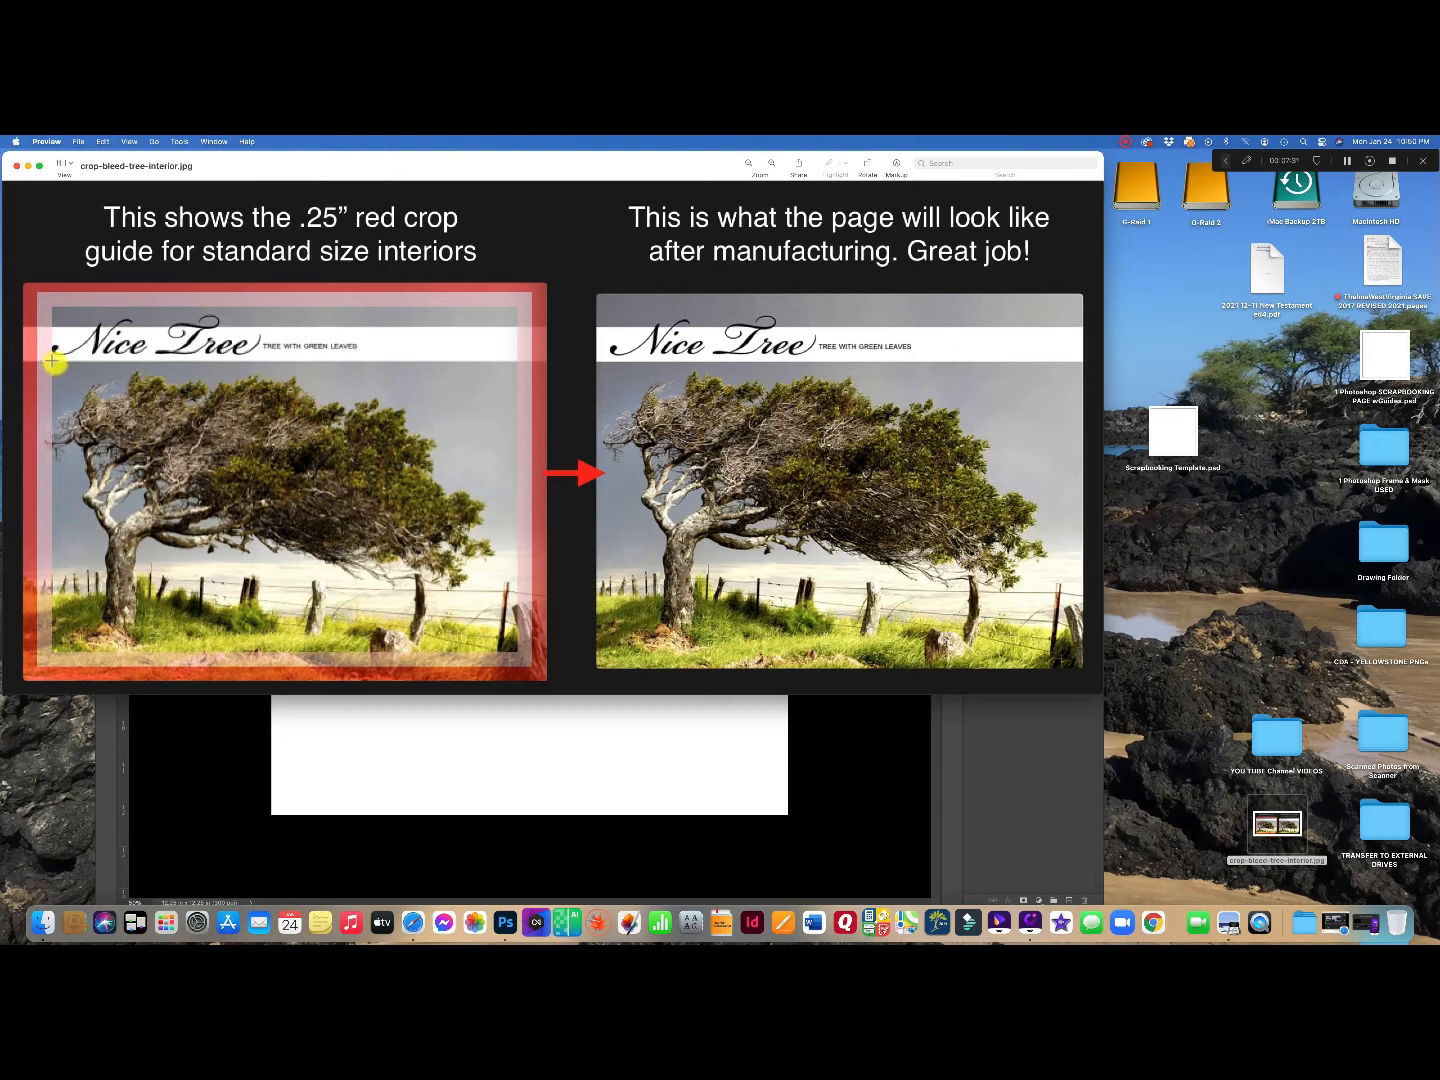
click(29, 166)
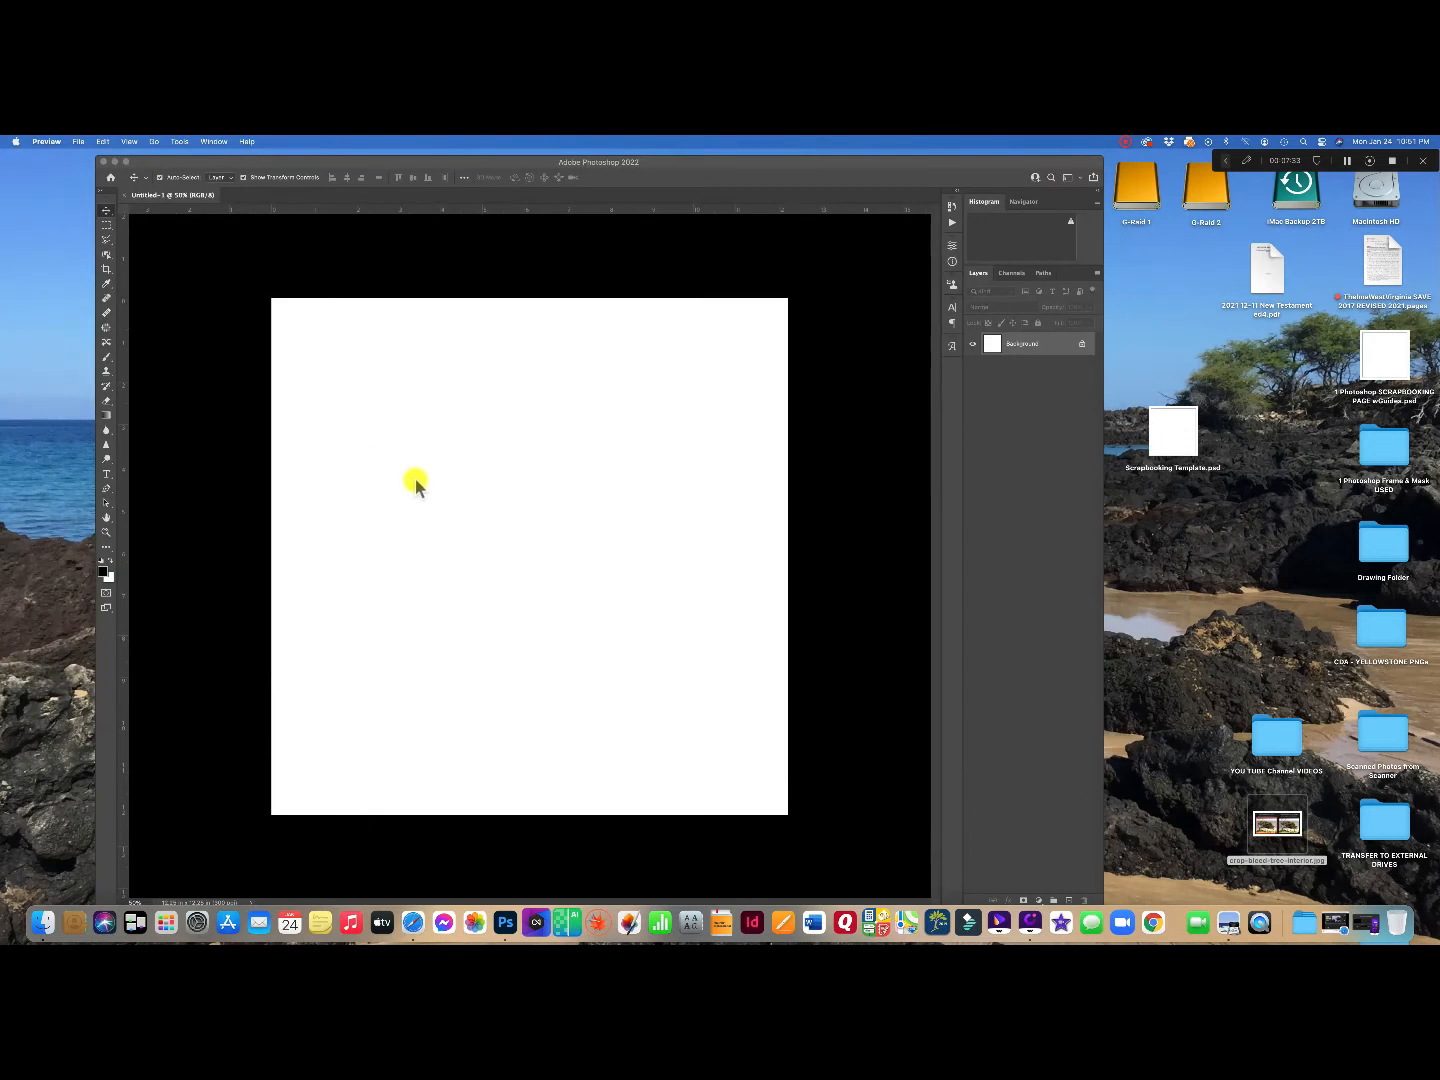
click(415, 480)
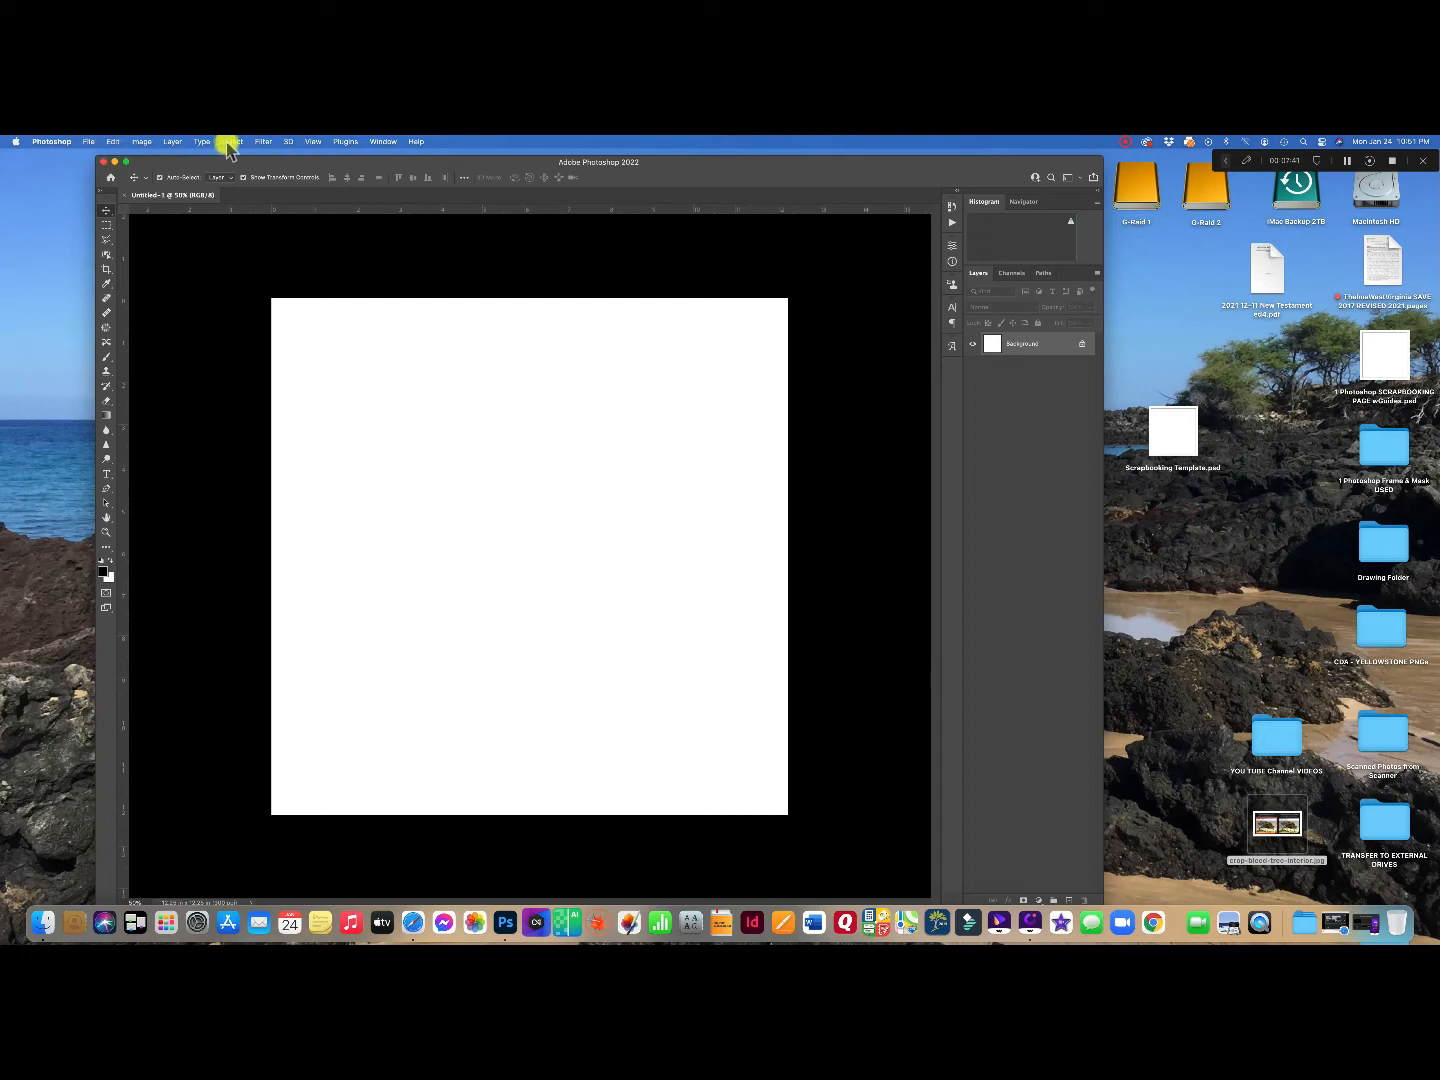
Add a vertical guide at .25 in, just inside the page's left edge.
click(311, 143)
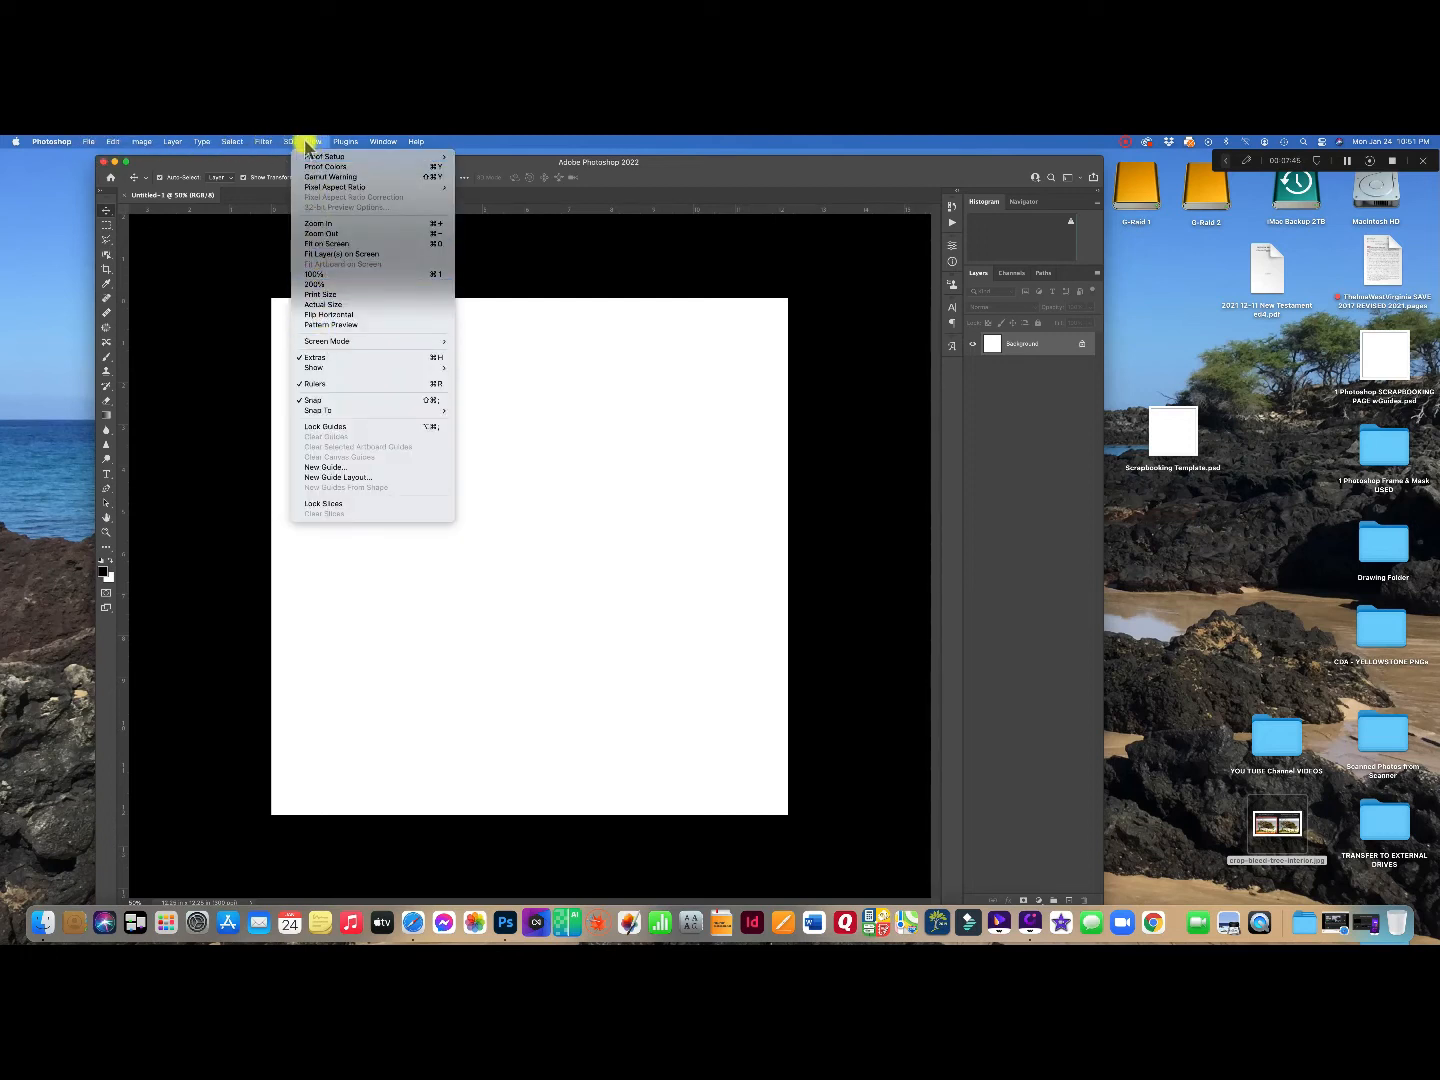
click(322, 467)
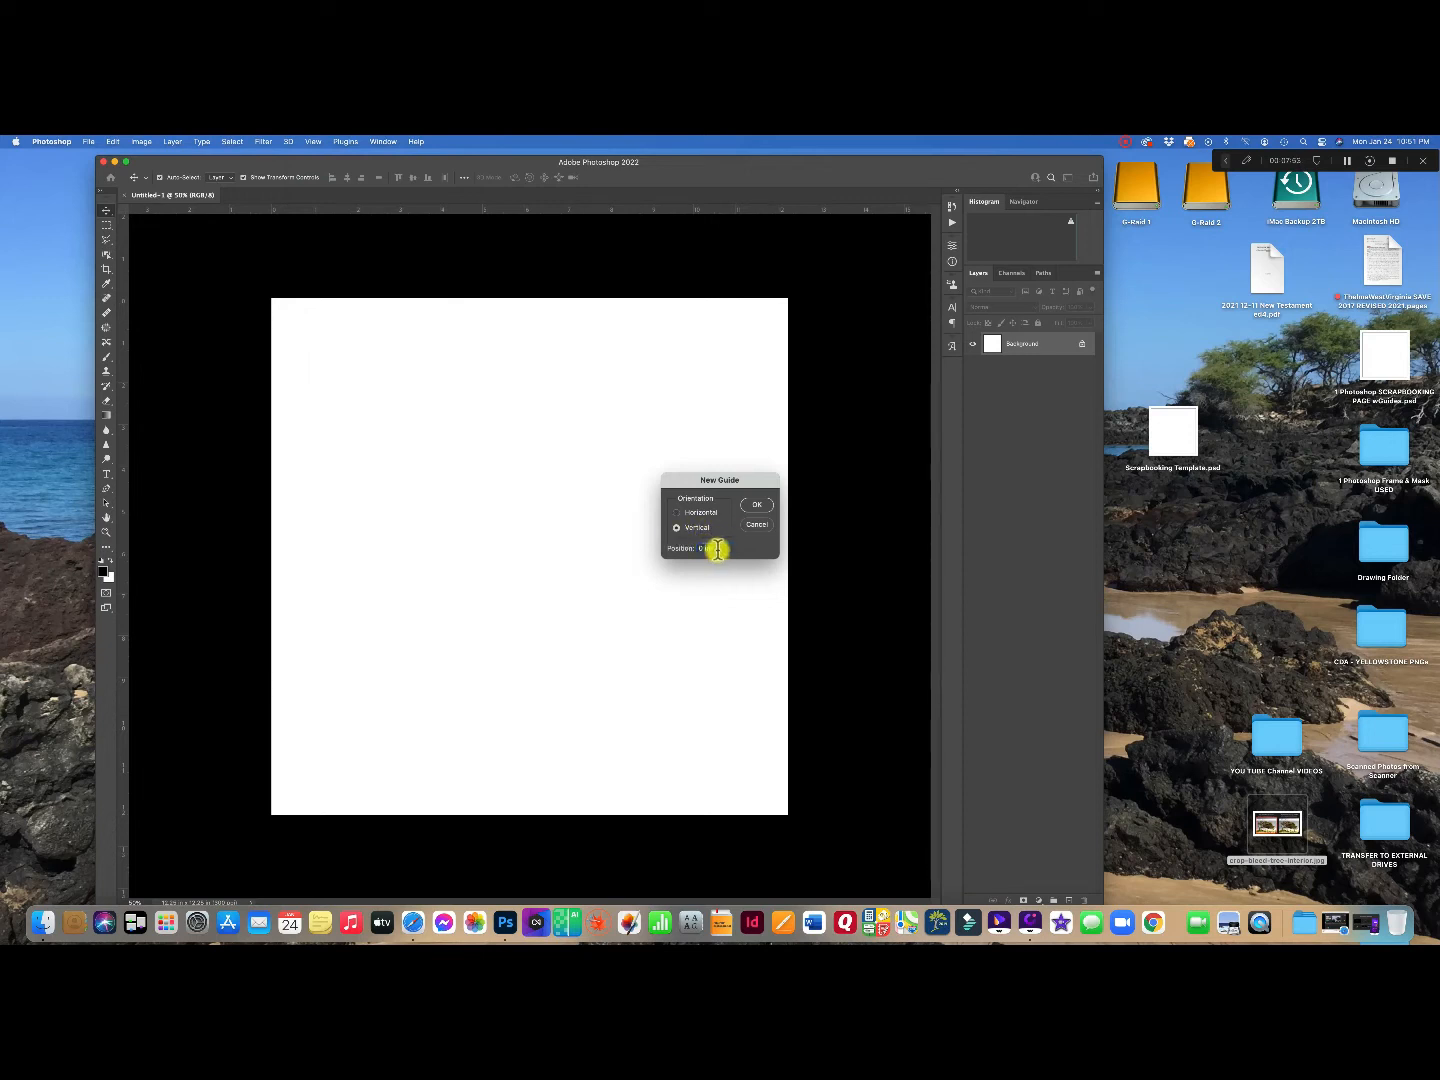
drag(719, 547, 697, 554)
text(.25)
click(751, 505)
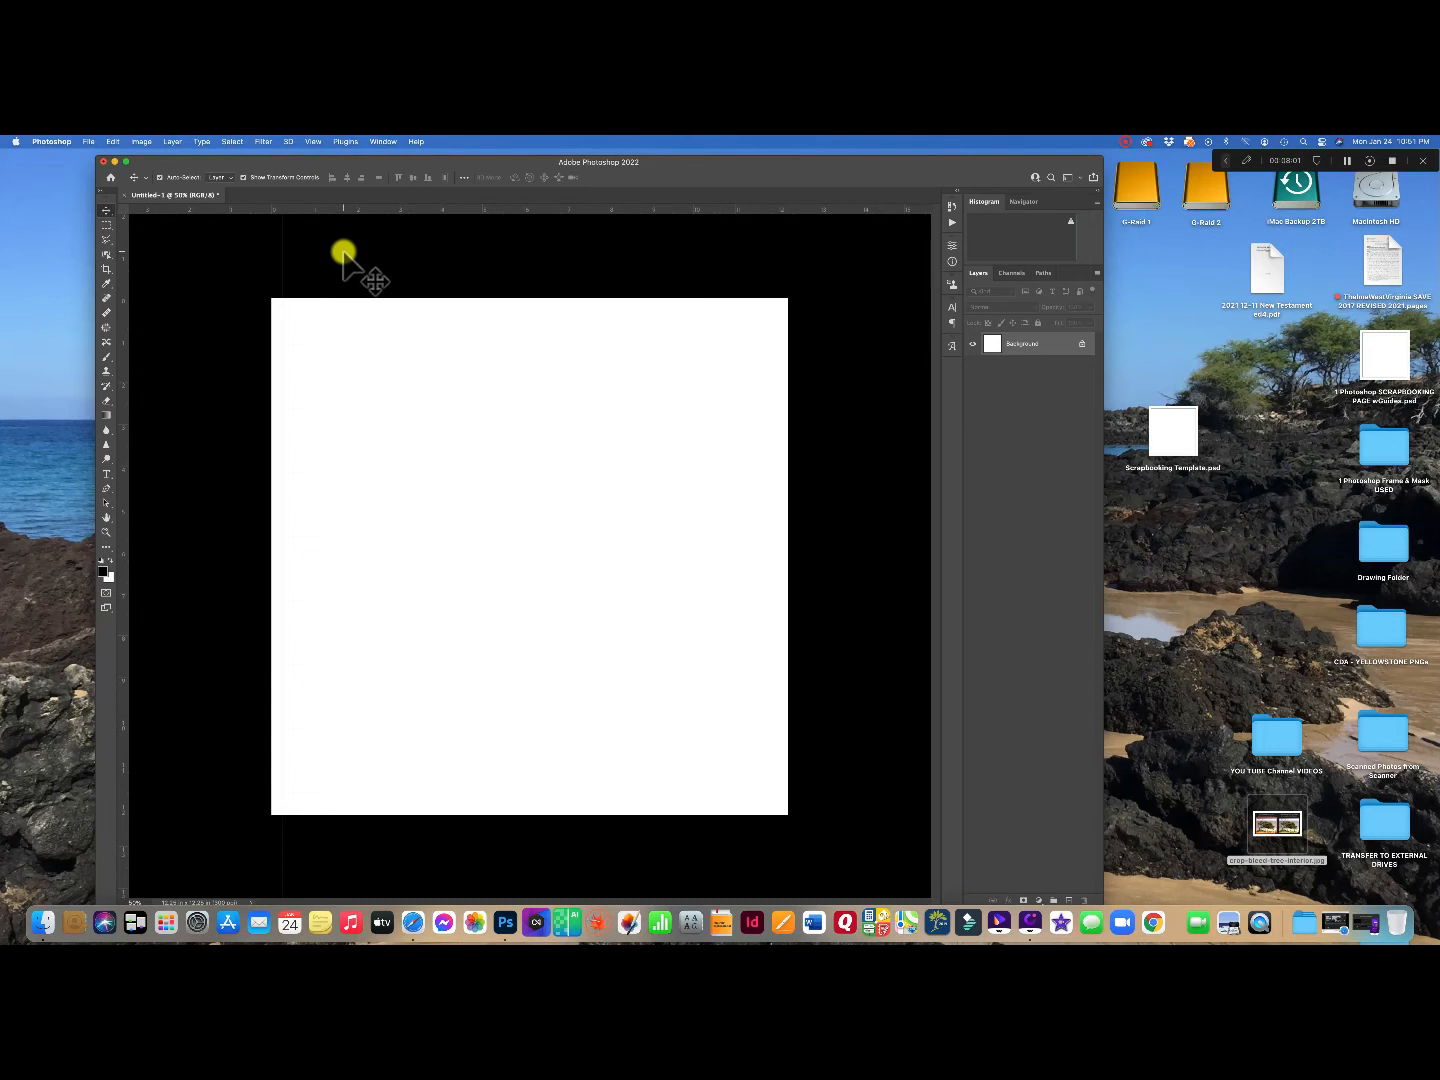
Add a vertical guide just inside the page's right edge, at about 12 in on the ruler.
click(314, 143)
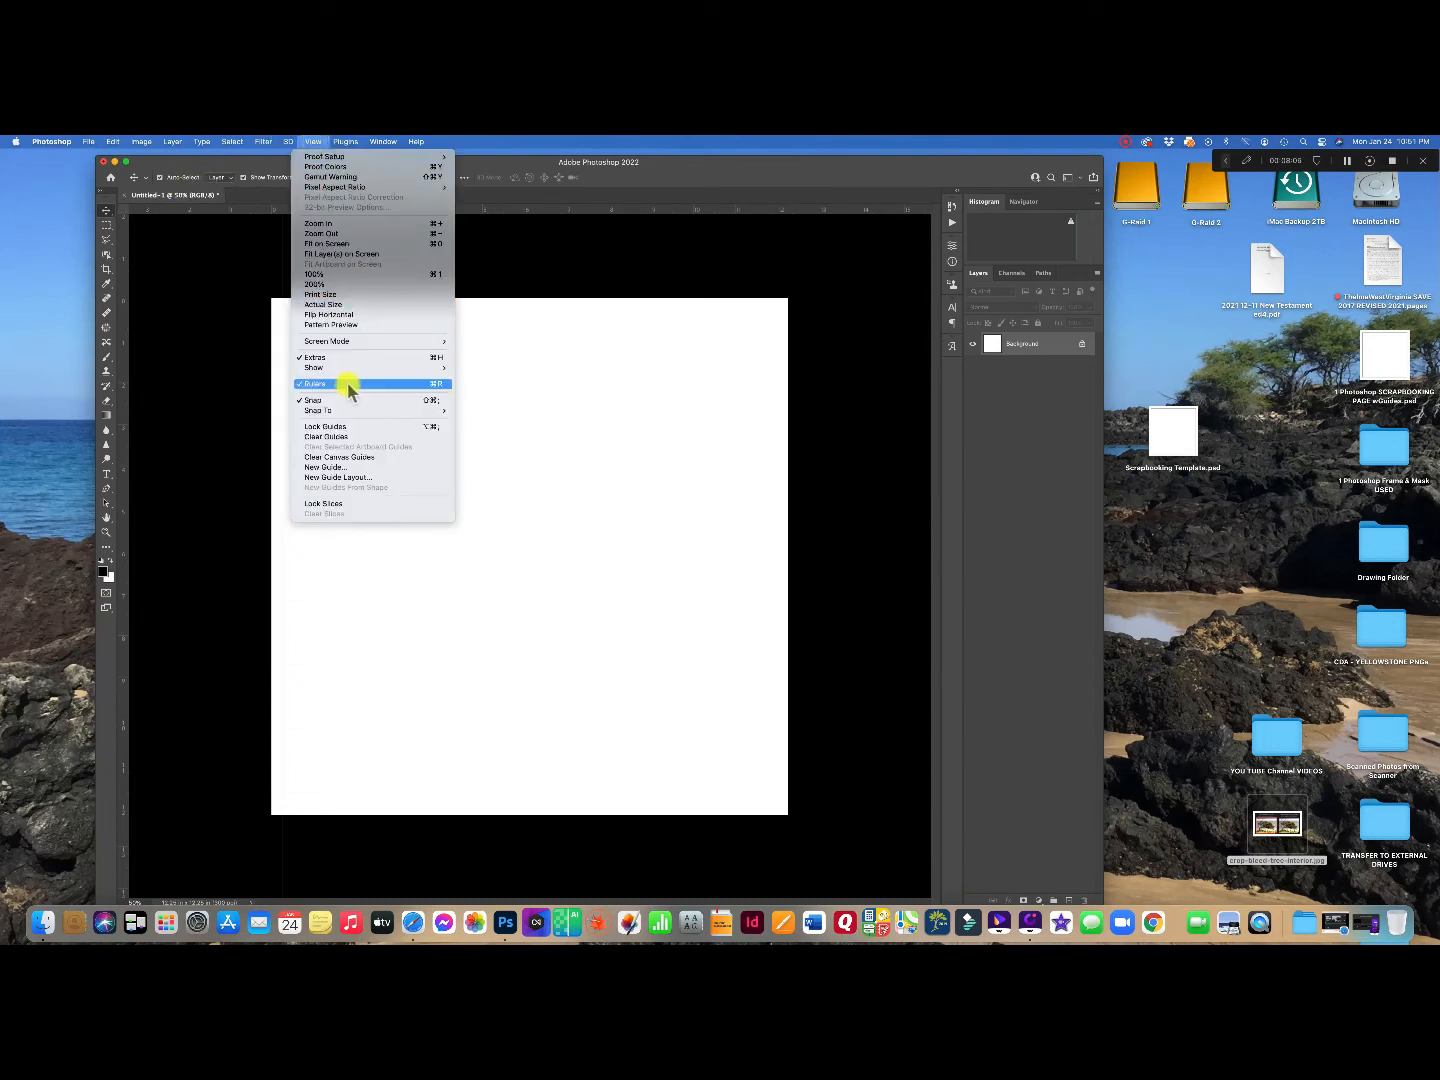
click(357, 467)
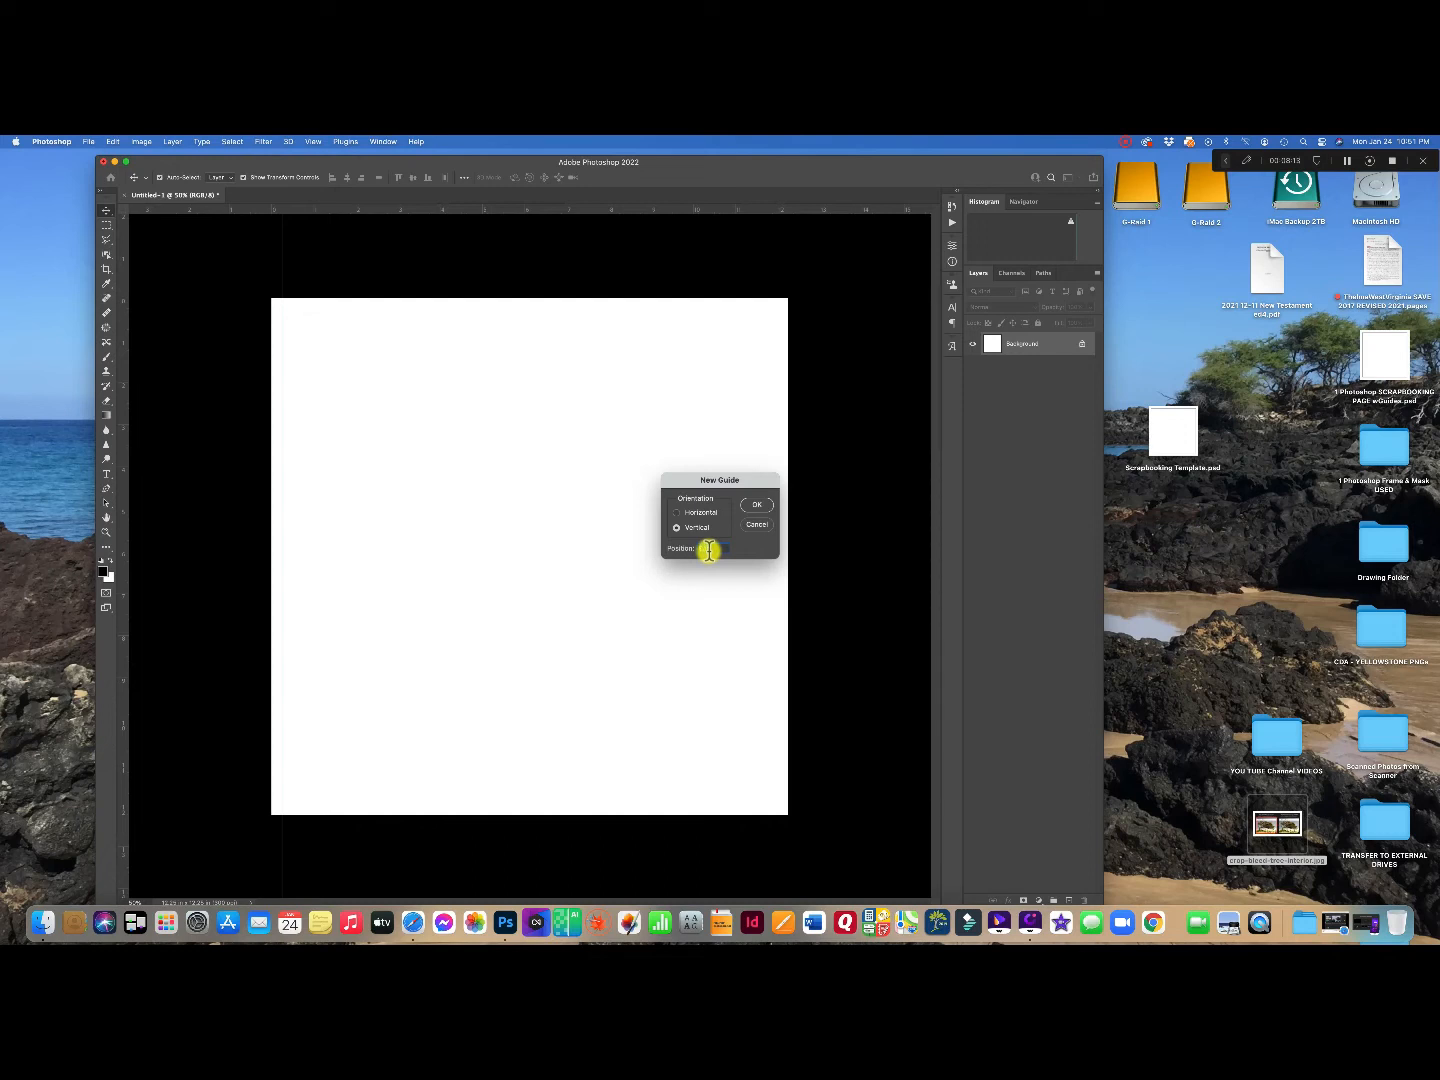
key(Return)
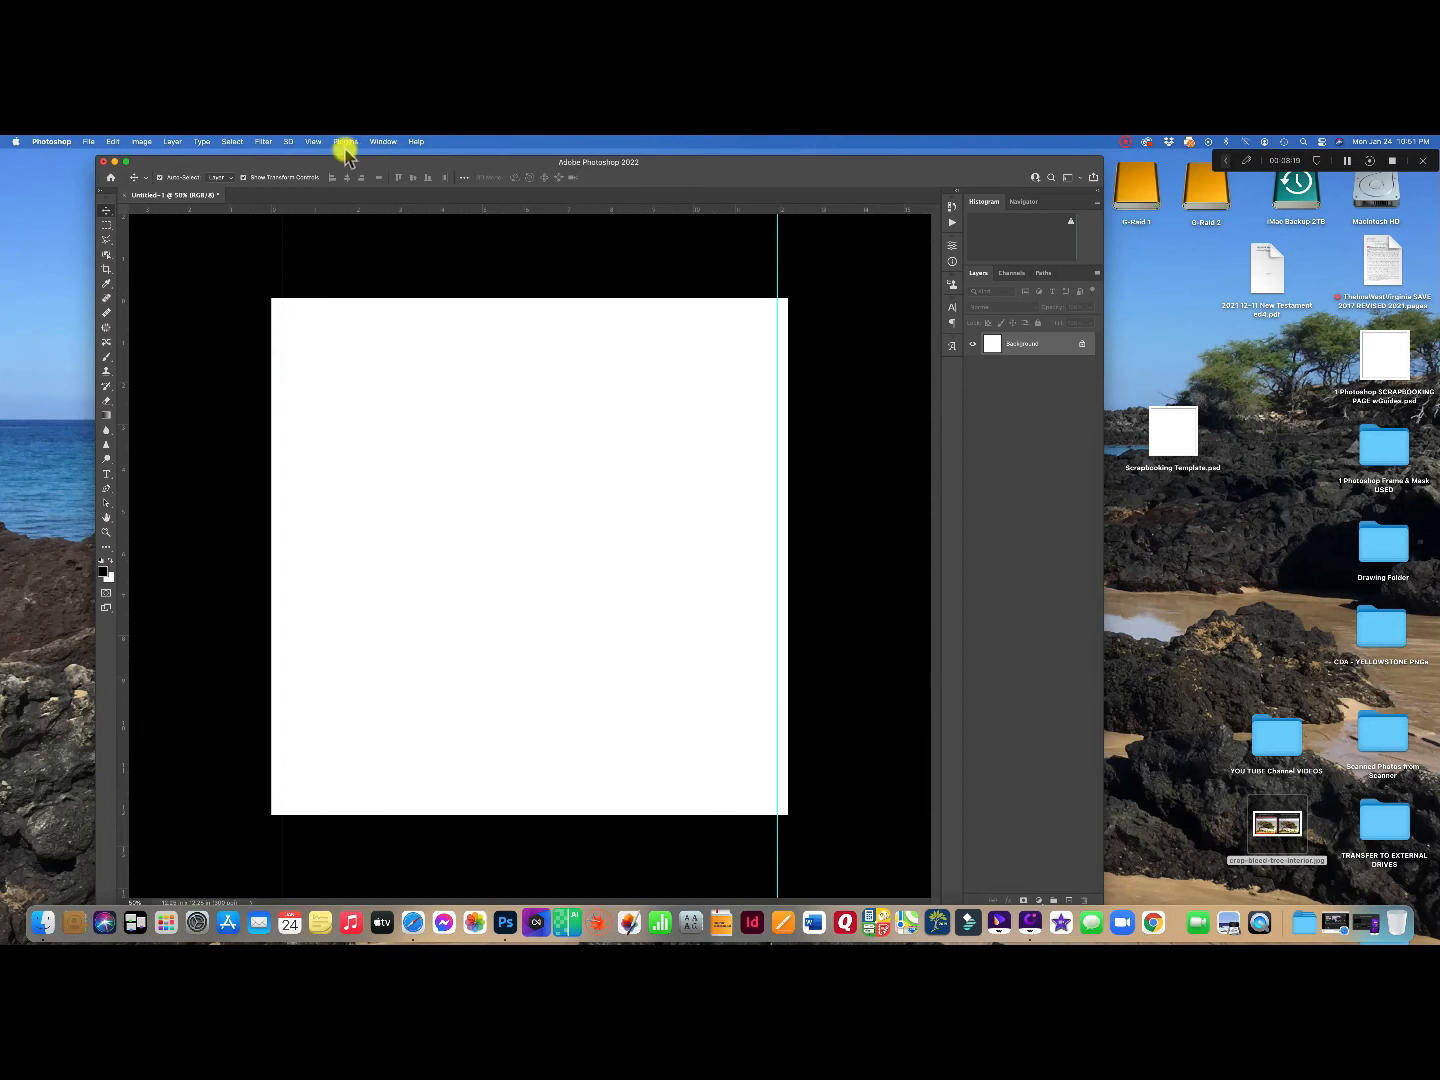
Add two horizontal guides at about .25 in and 12 in, just inside the page's top and bottom edges.
click(312, 142)
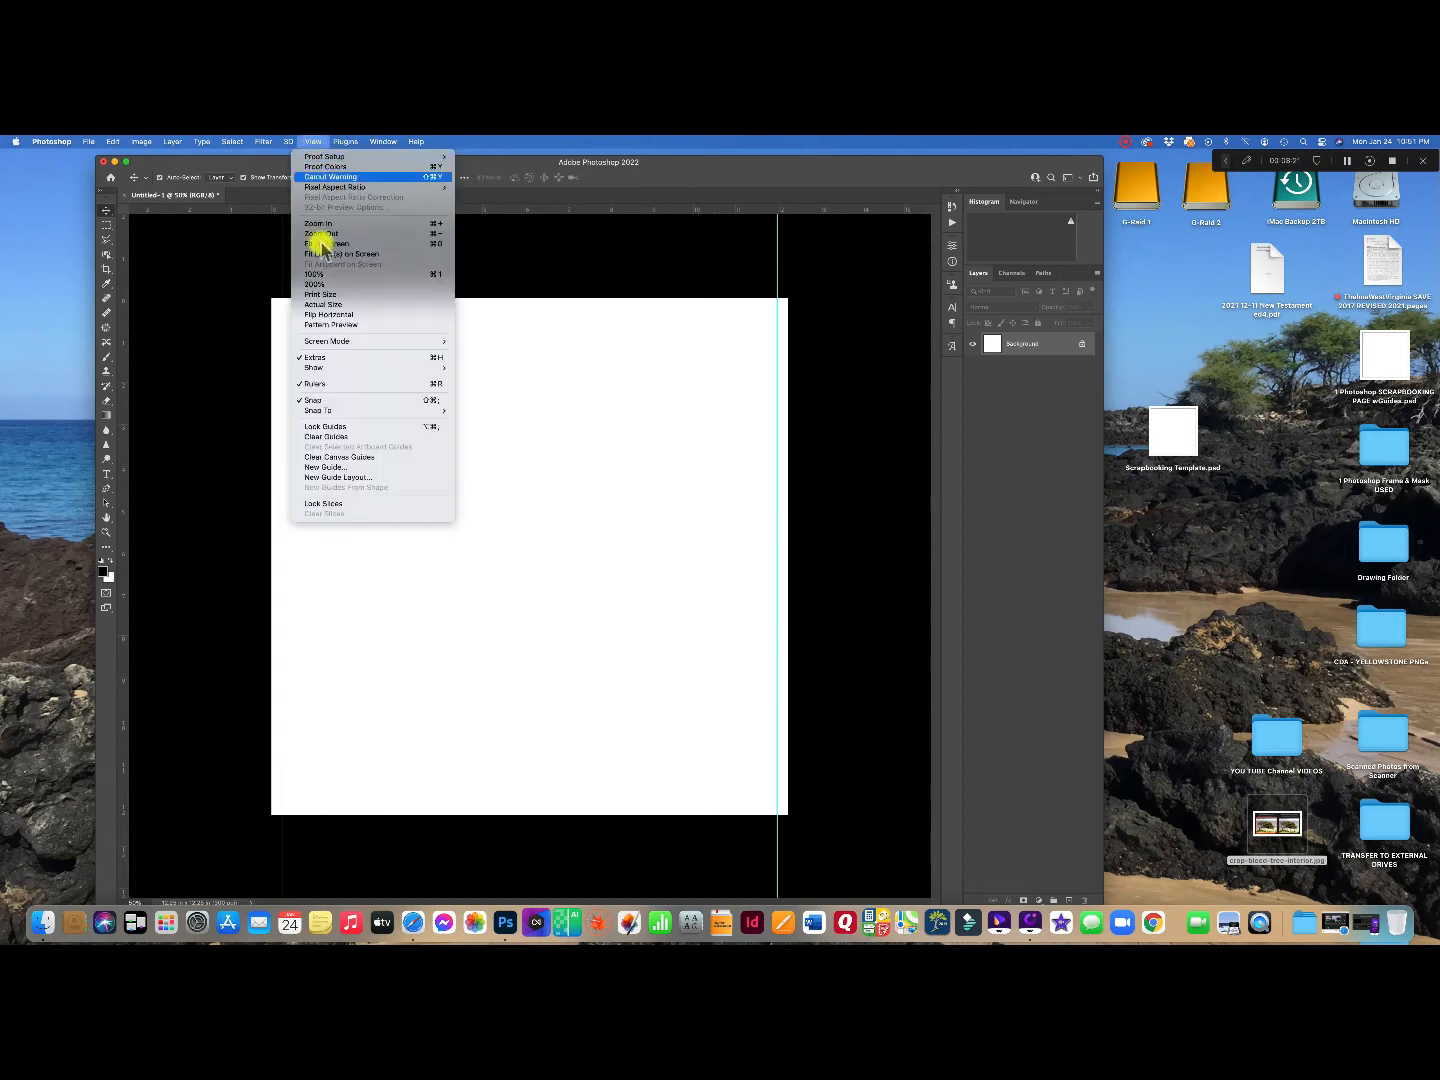
click(319, 467)
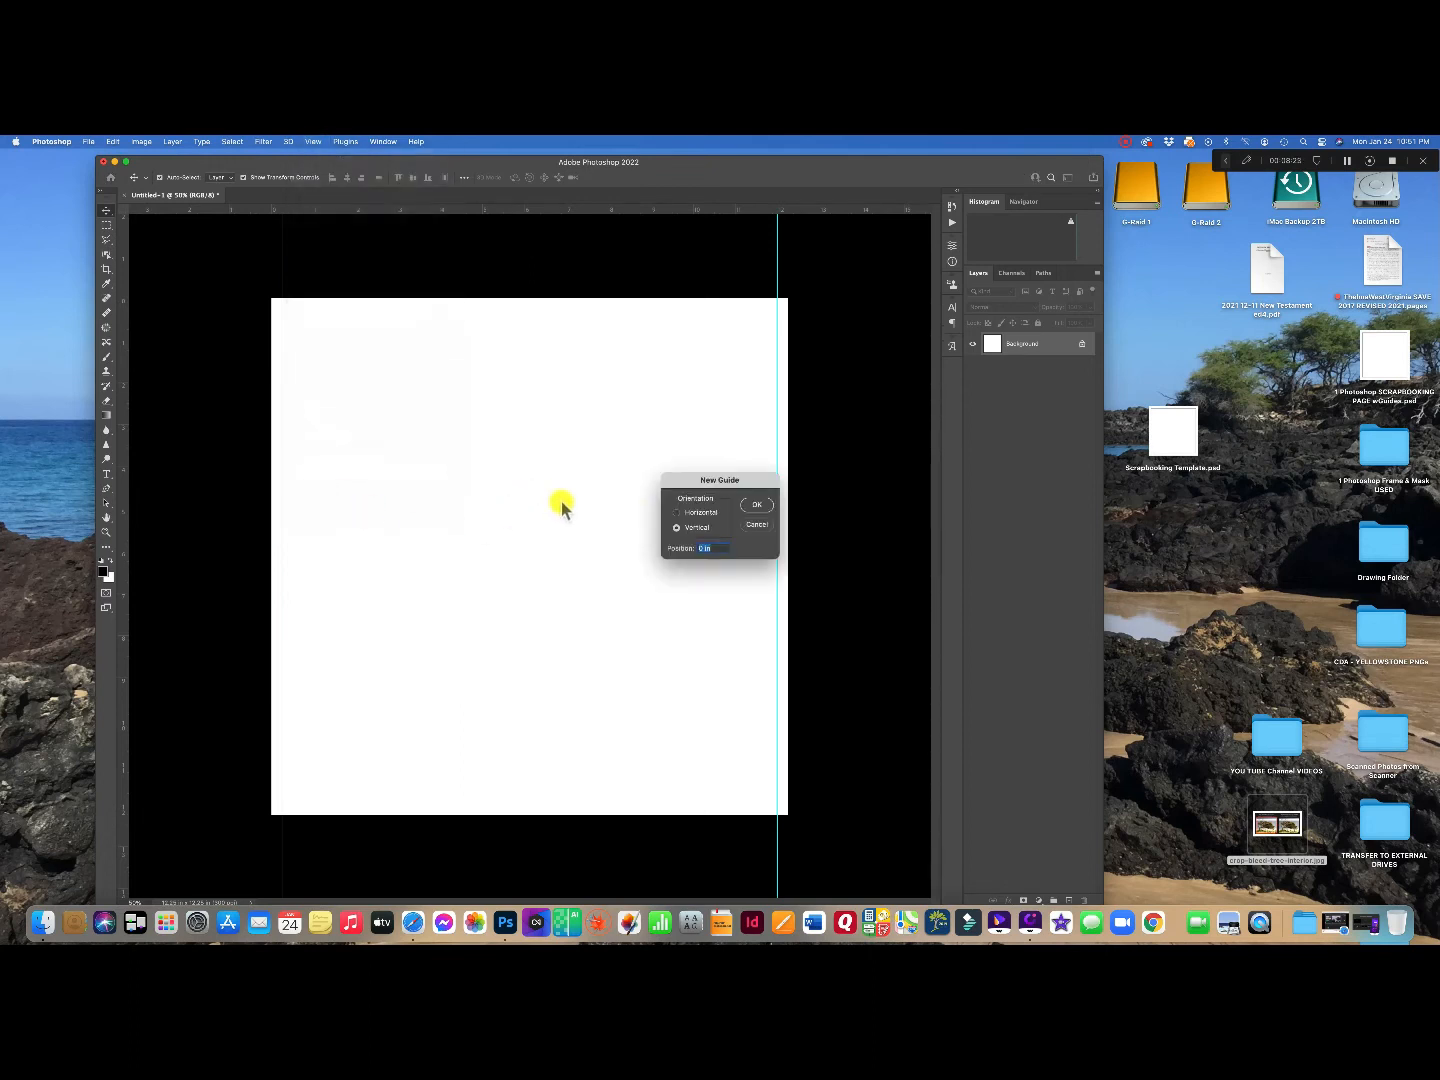
click(677, 513)
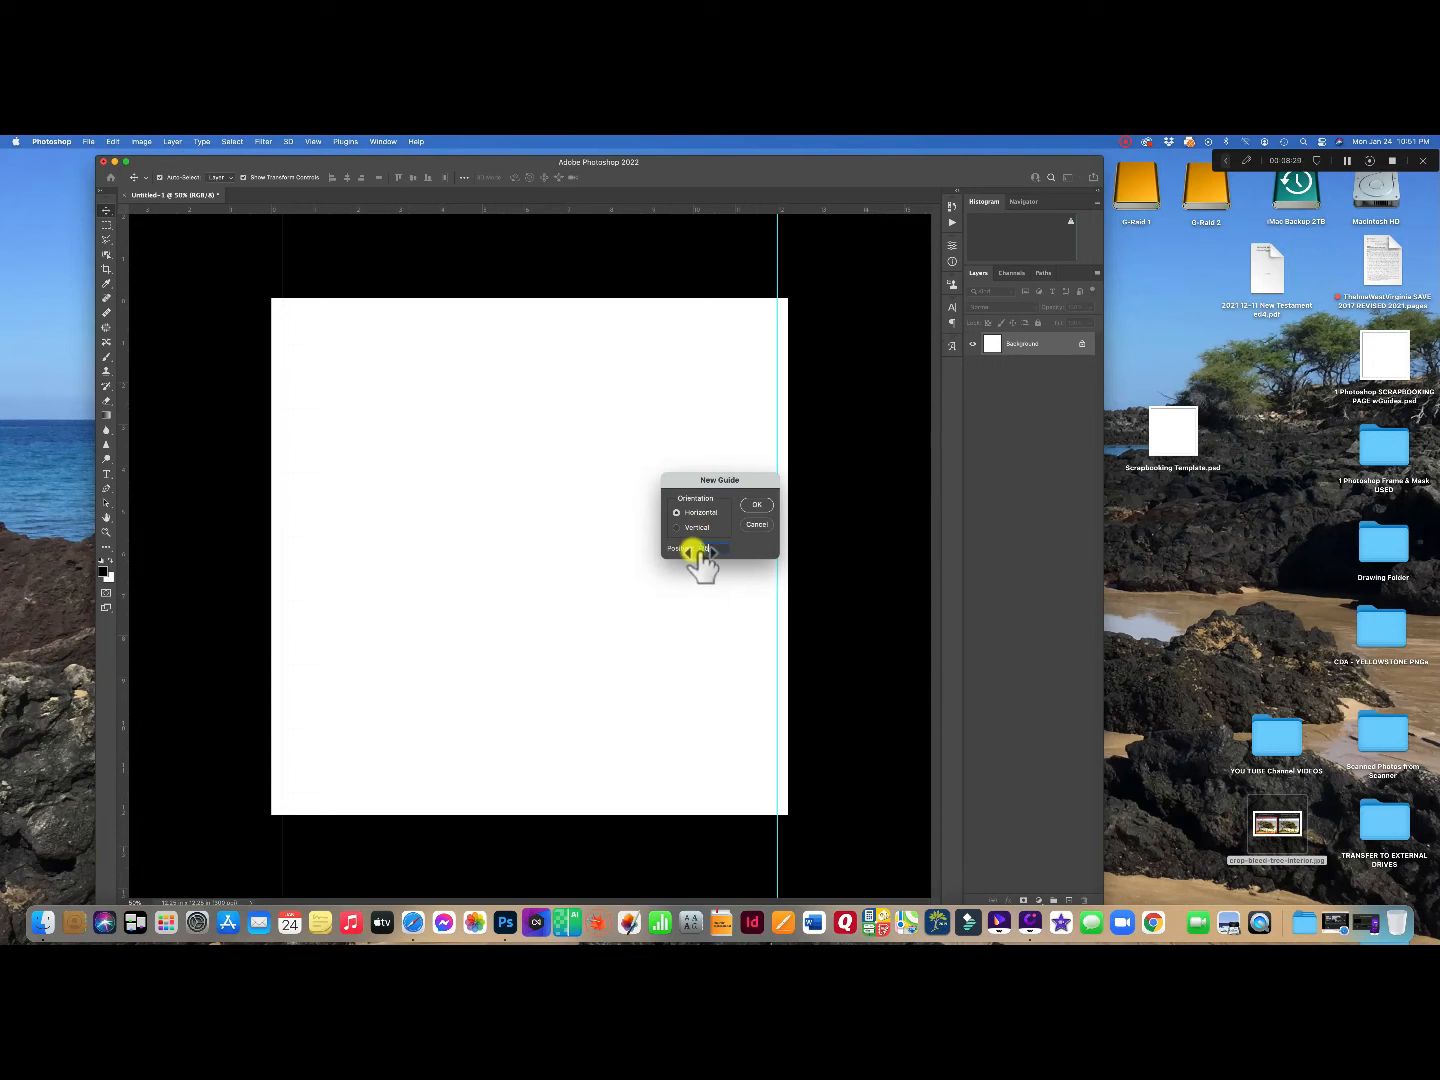
key(Return)
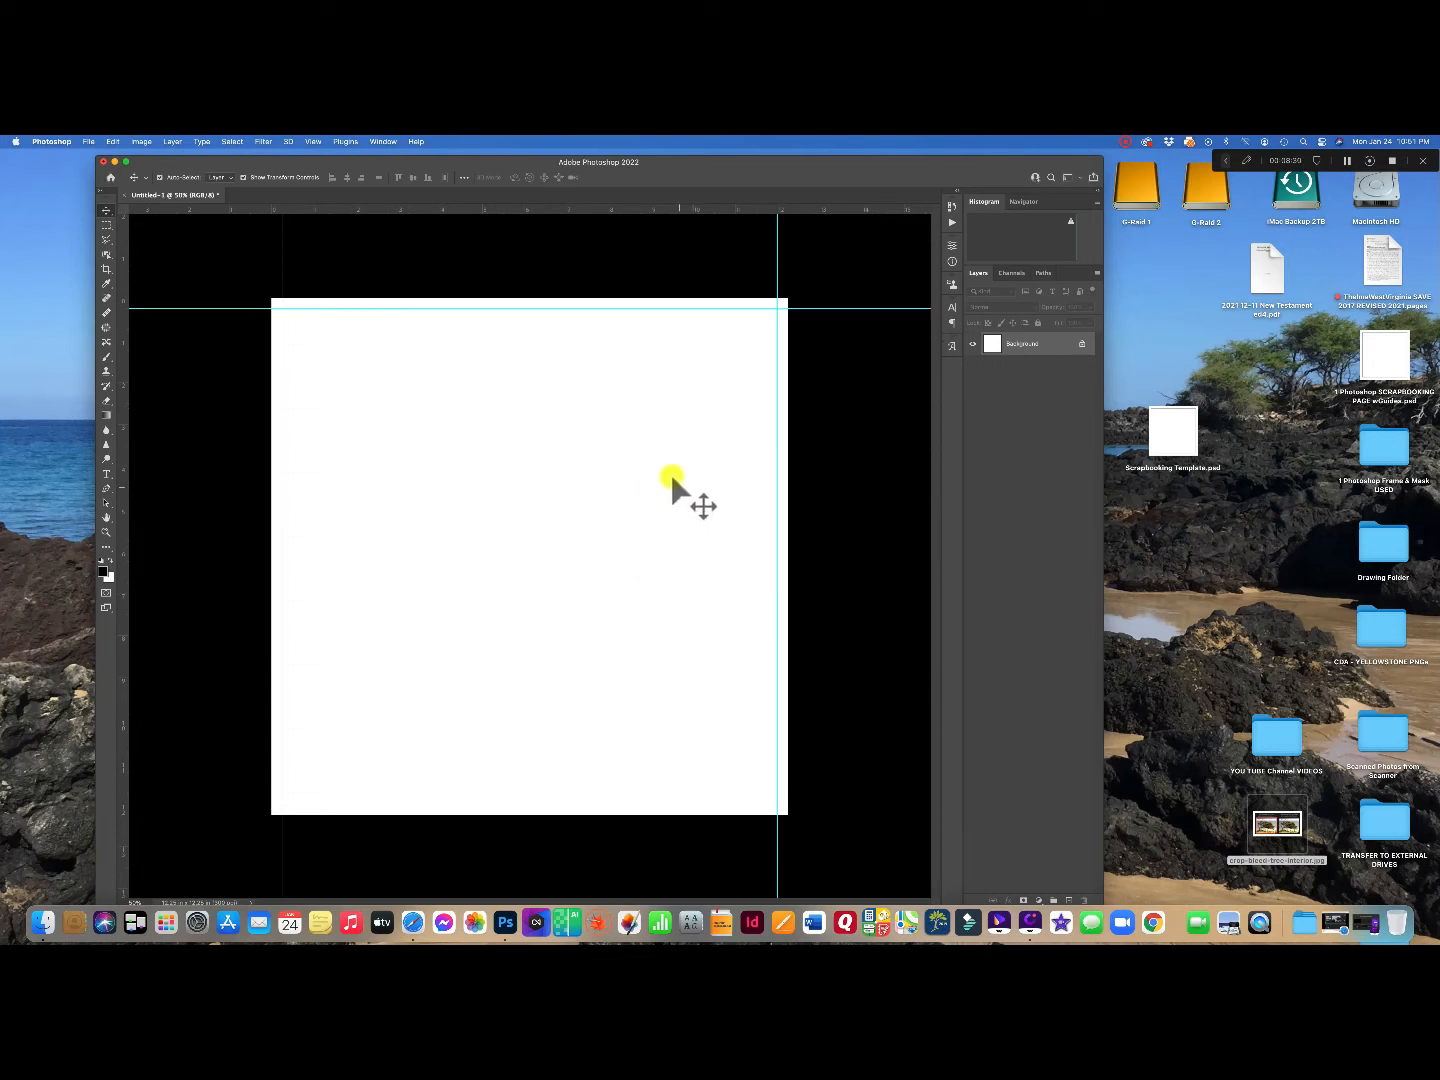
click(314, 140)
click(335, 467)
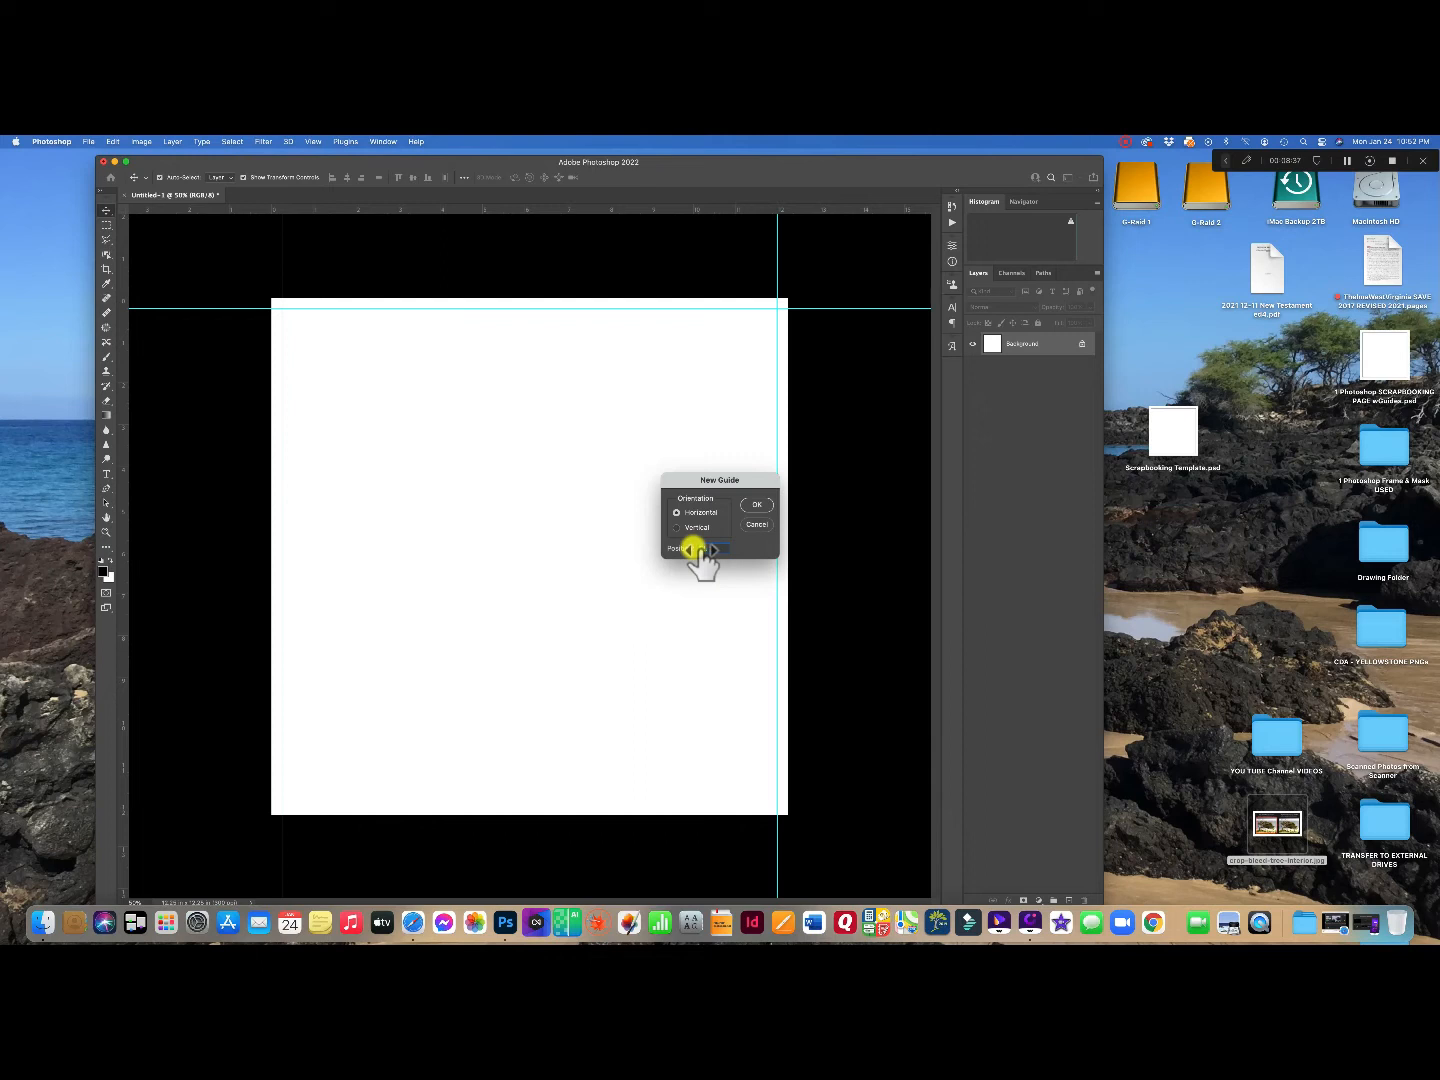
key(Return)
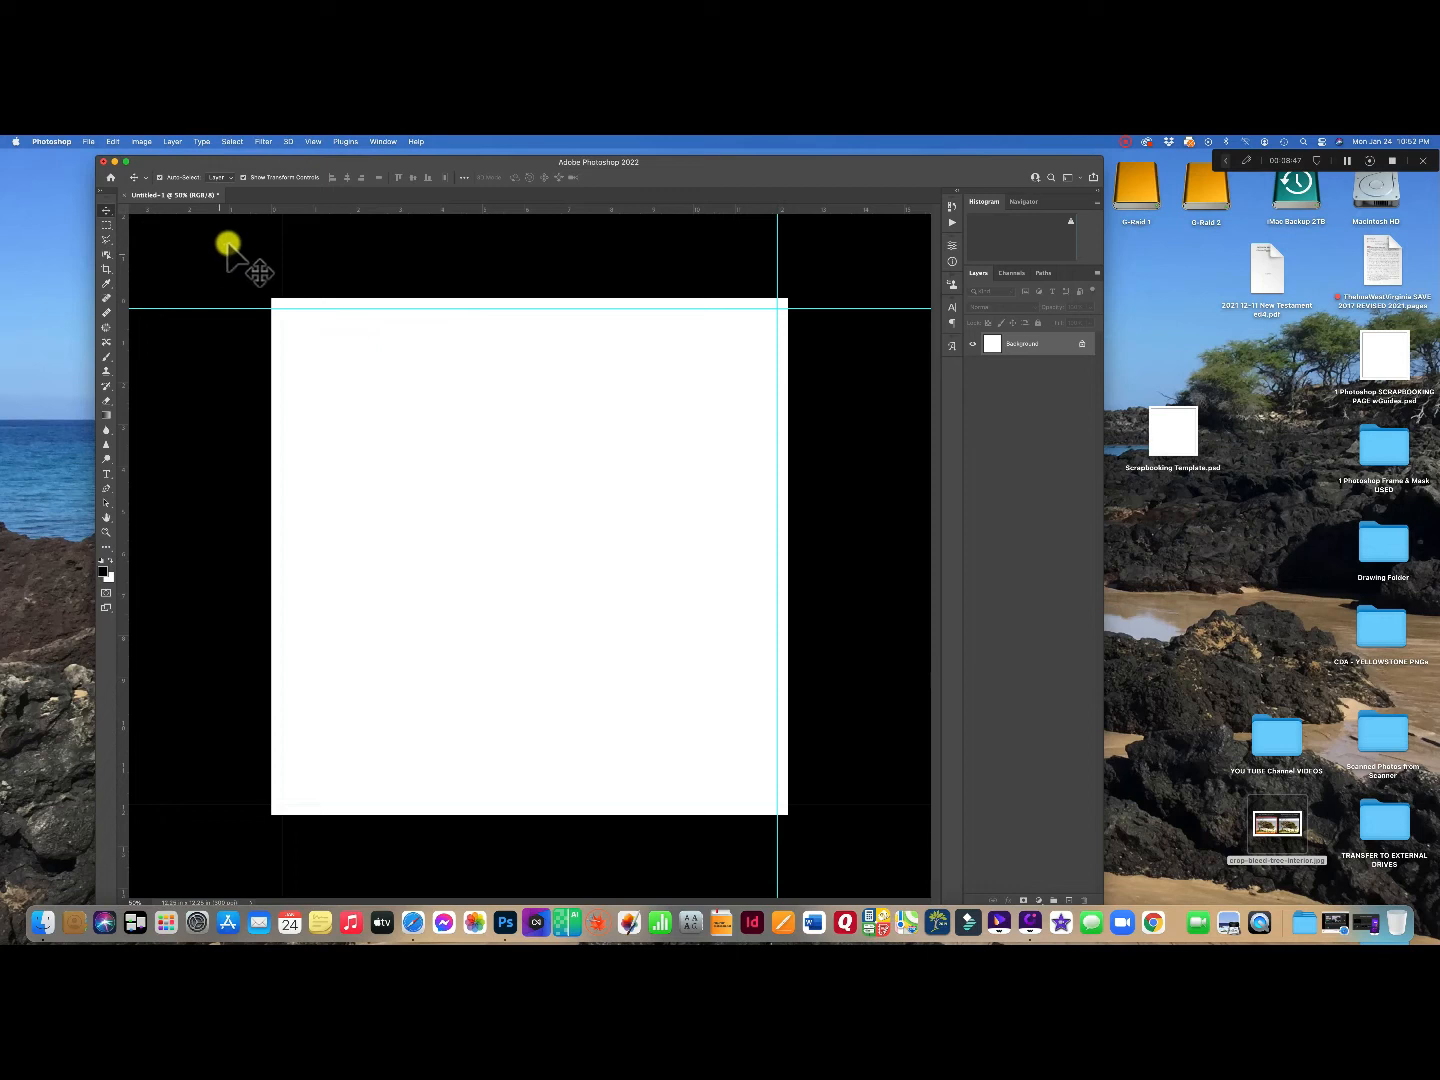
Add two inner horizontal guides at about .5 in near the page's top and 11.75 in near its bottom.
click(314, 142)
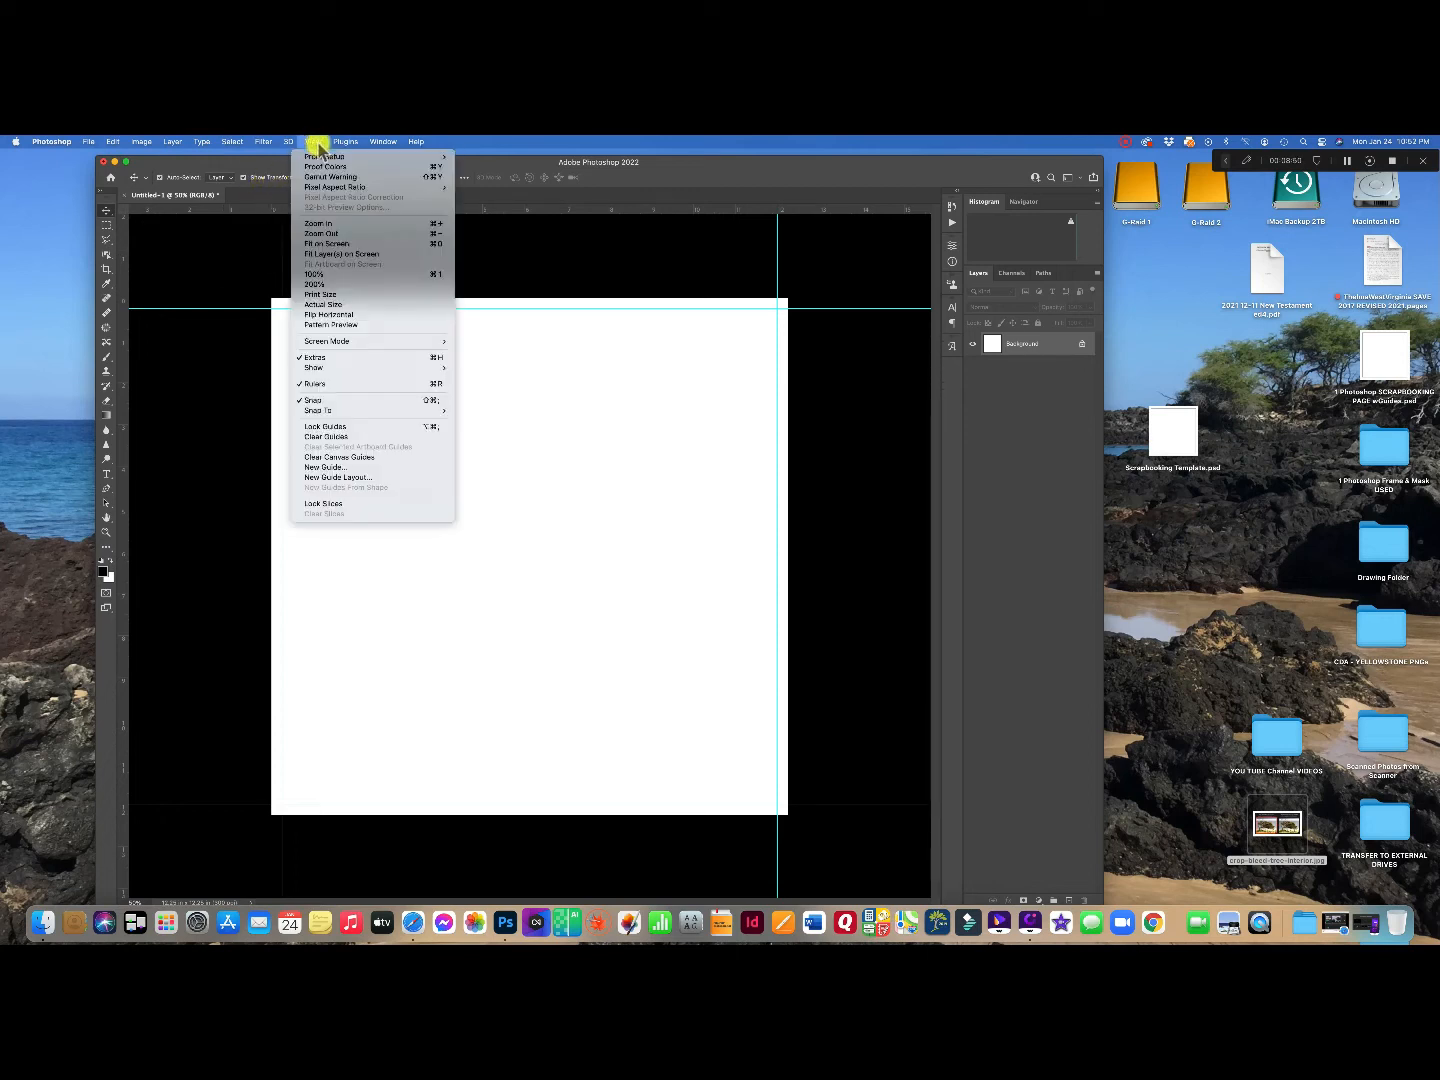
click(331, 465)
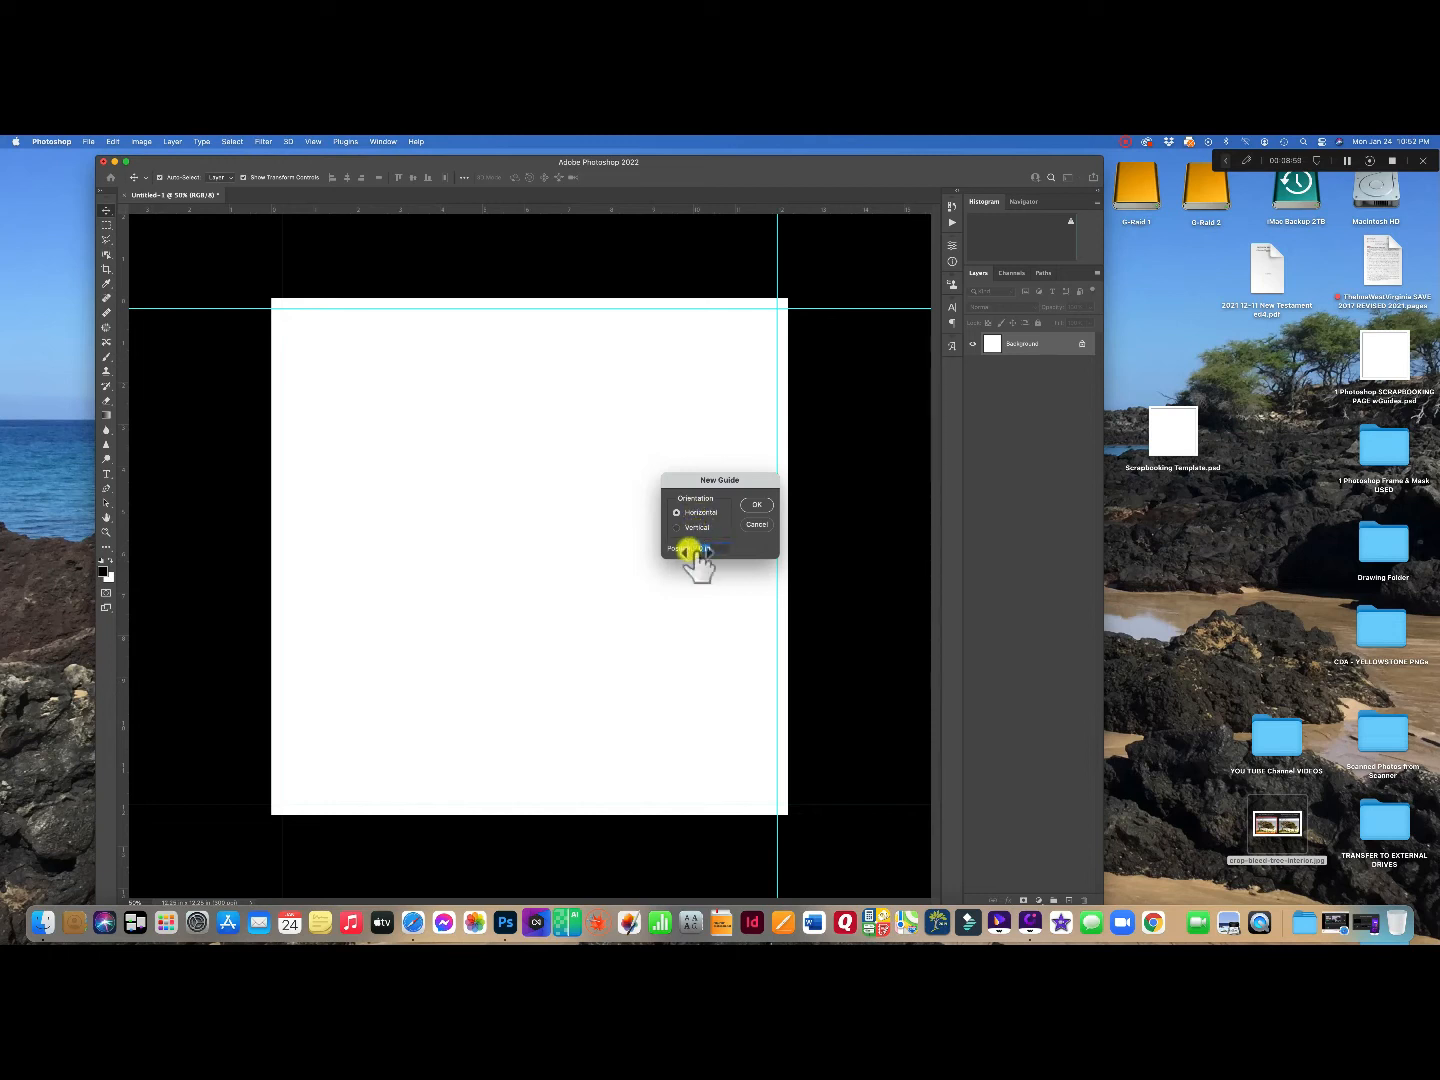
text(12)
click(757, 504)
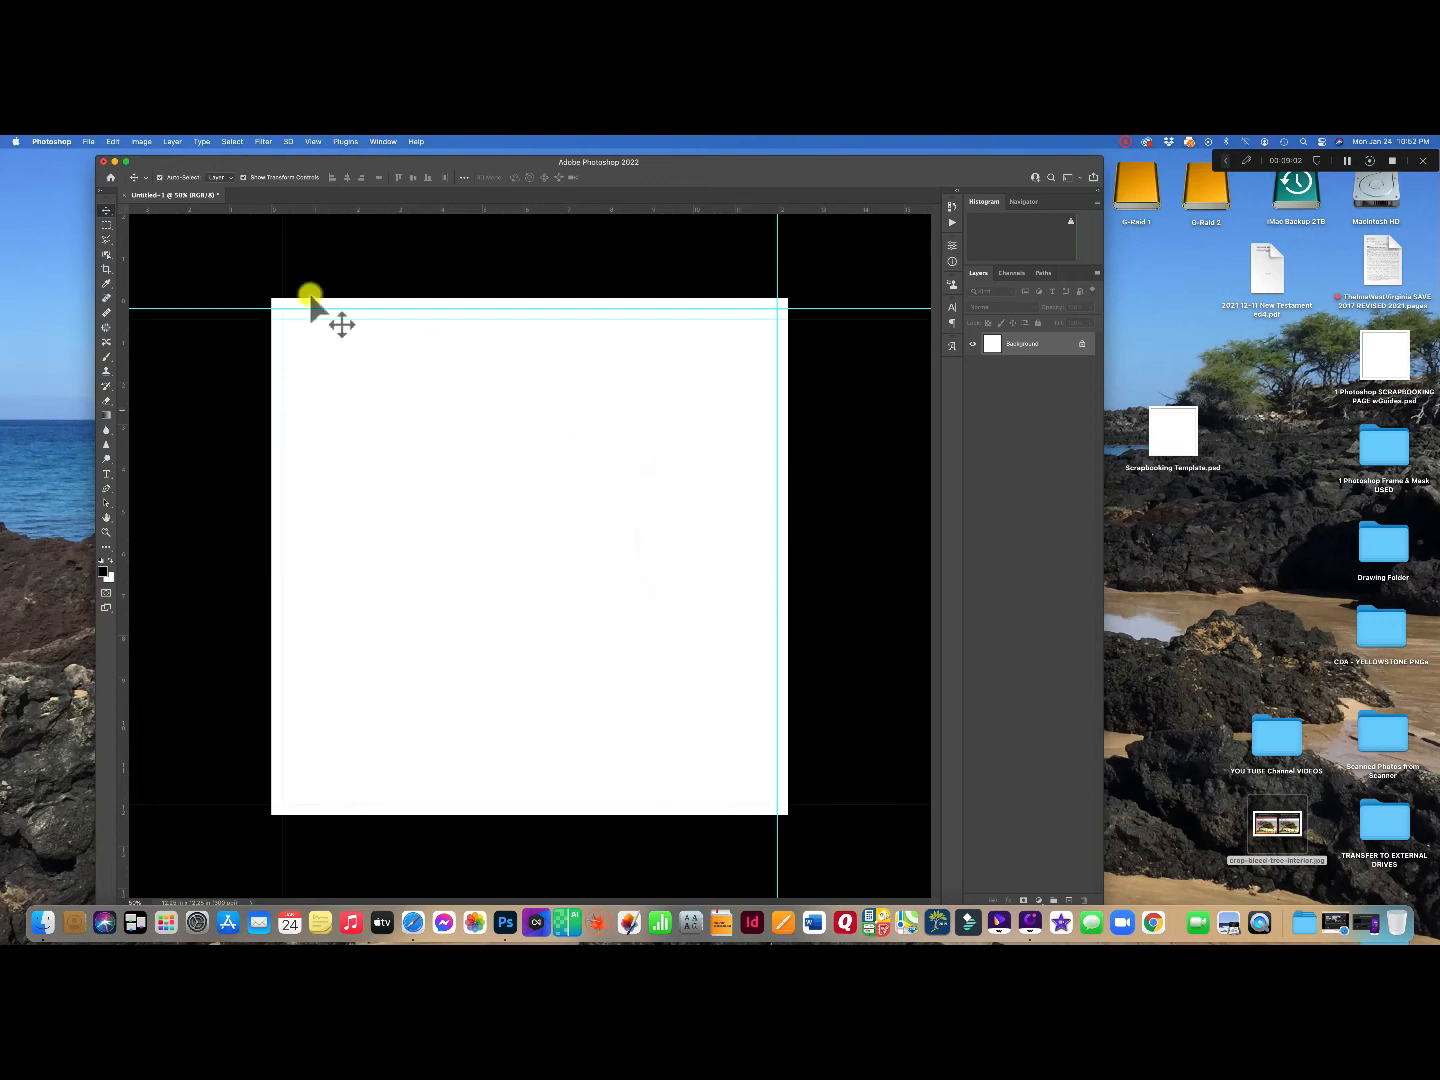
click(314, 140)
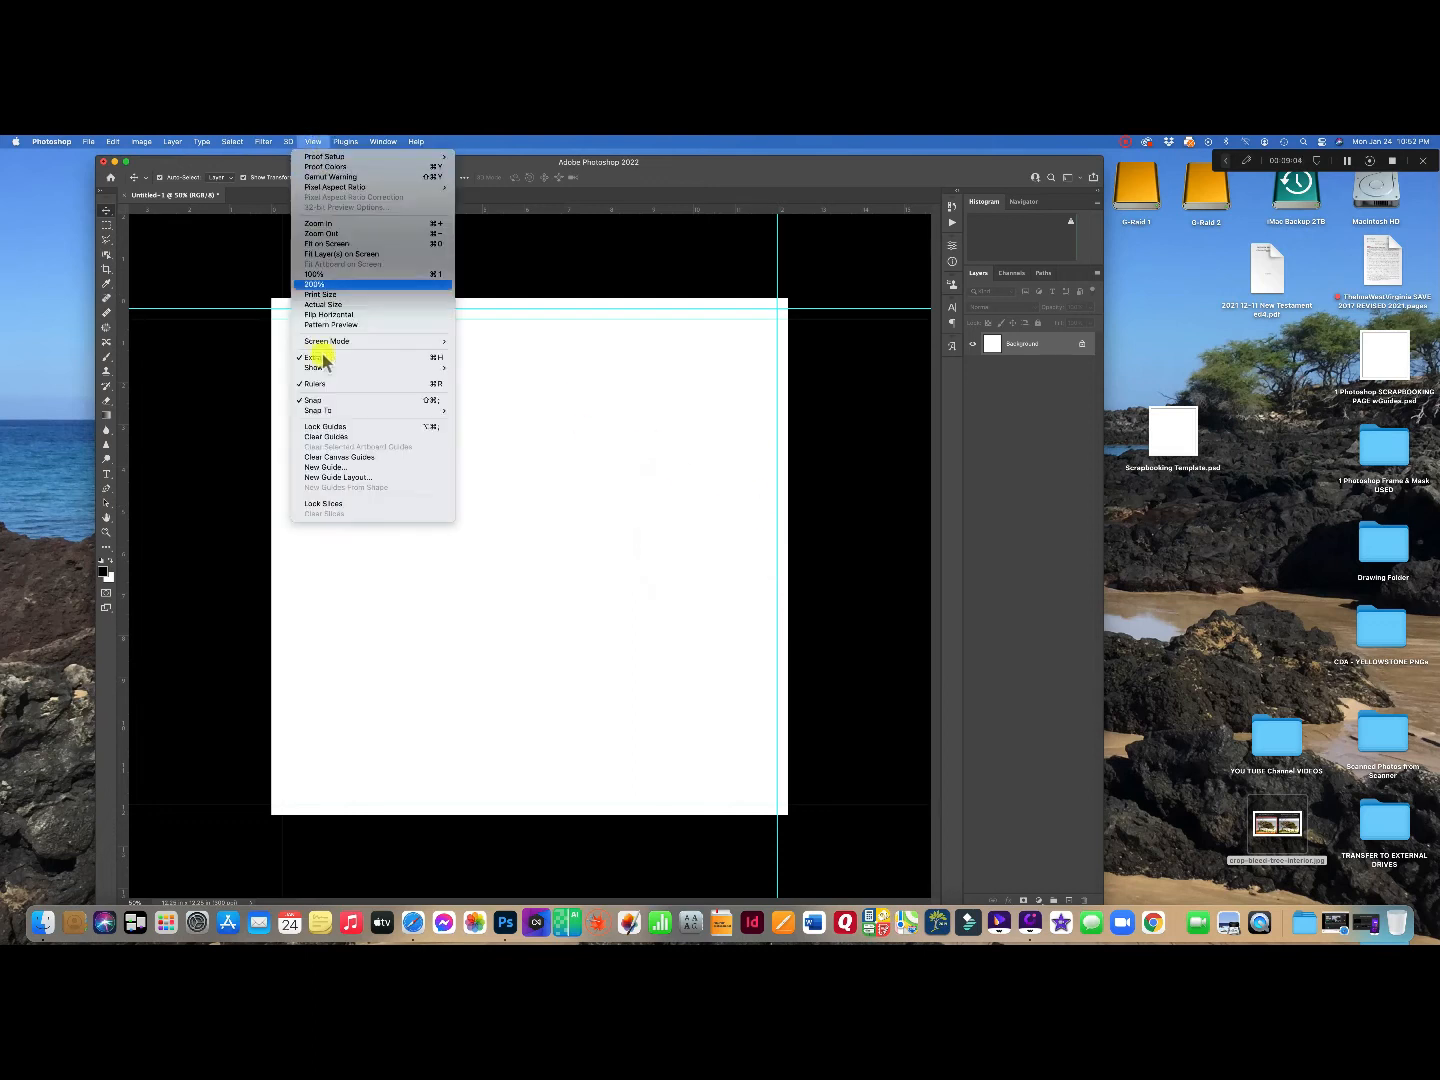
click(325, 468)
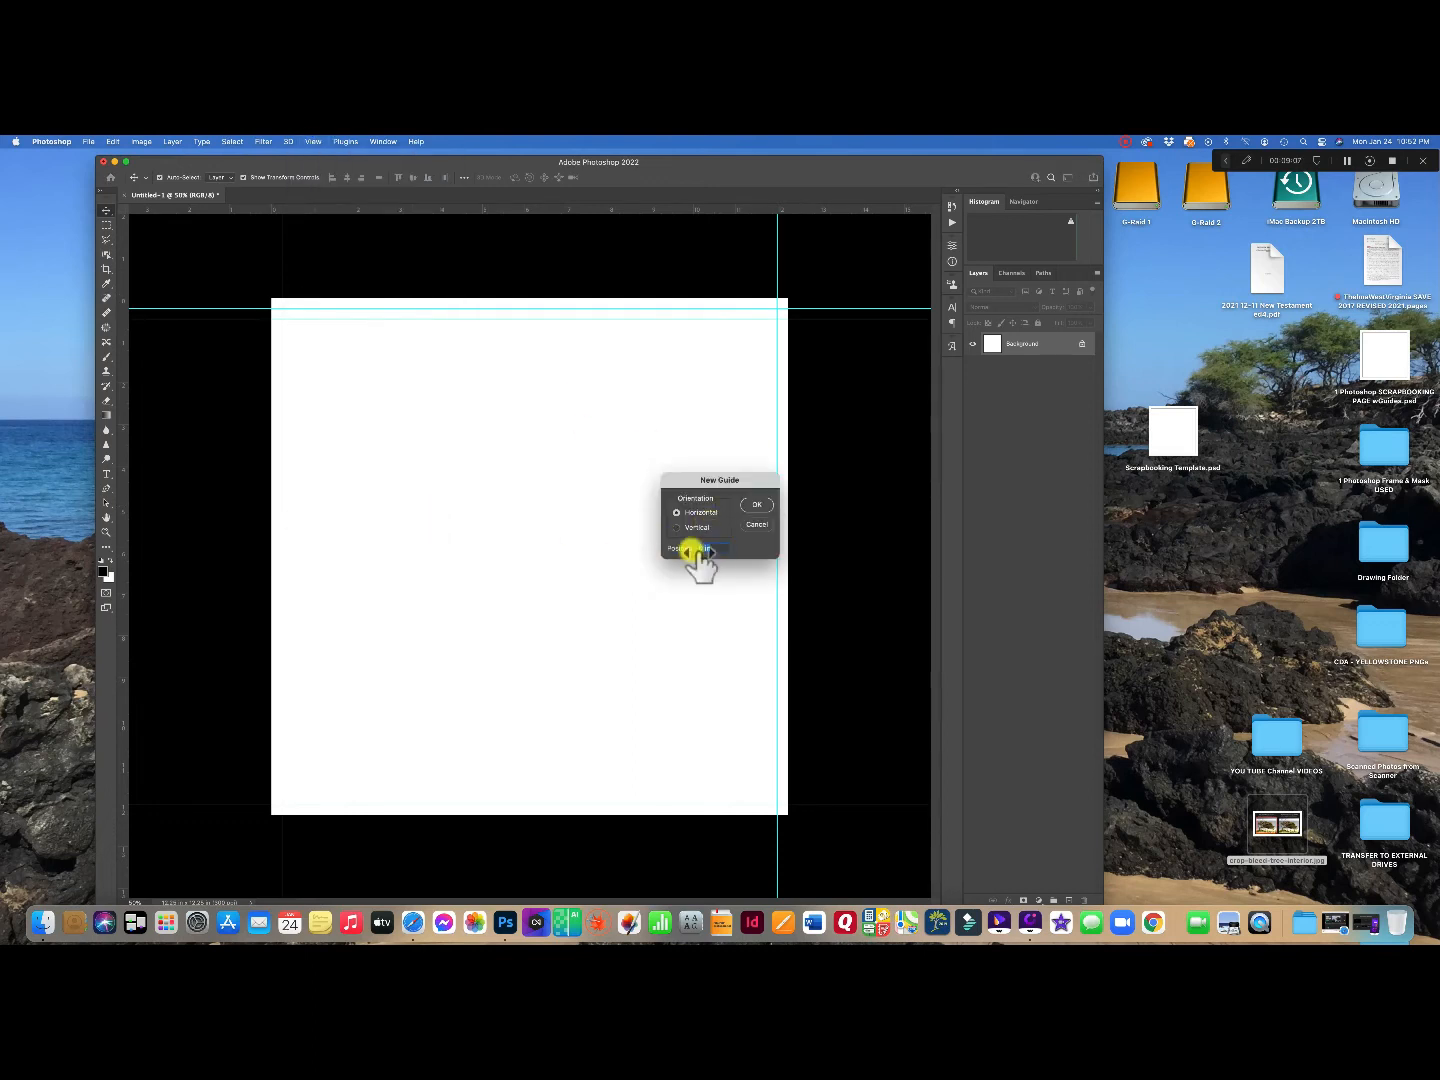
text(11.75)
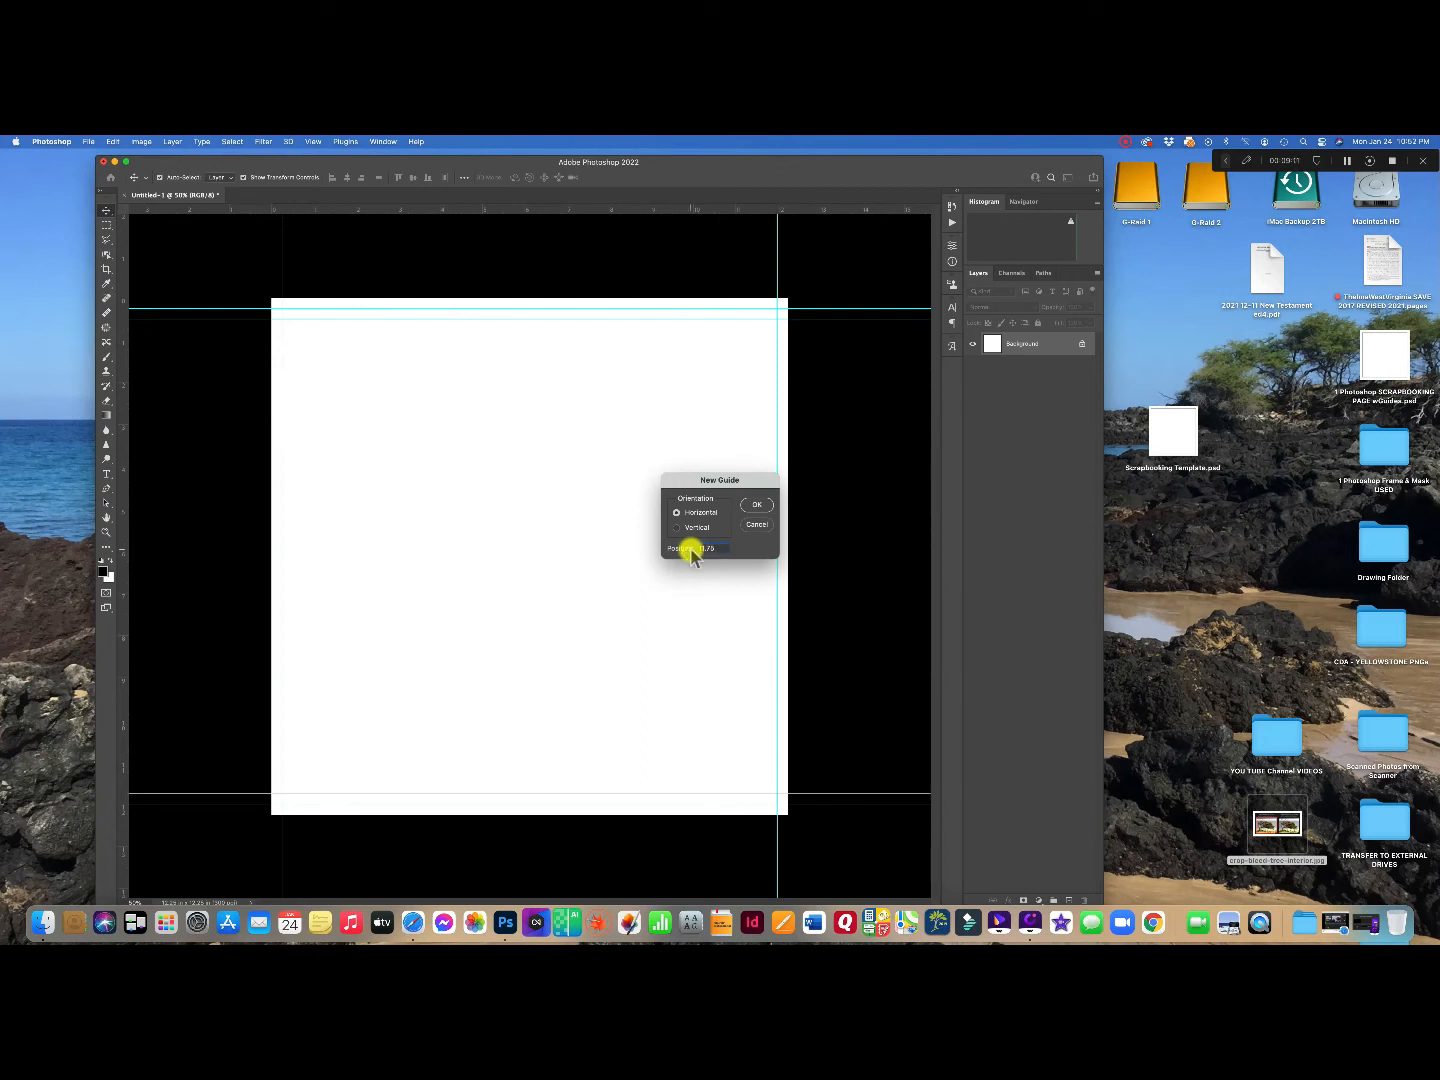
key(Return)
Add a vertical guide at .5 in, inside the .25 in guide along the page's left edge.
click(311, 142)
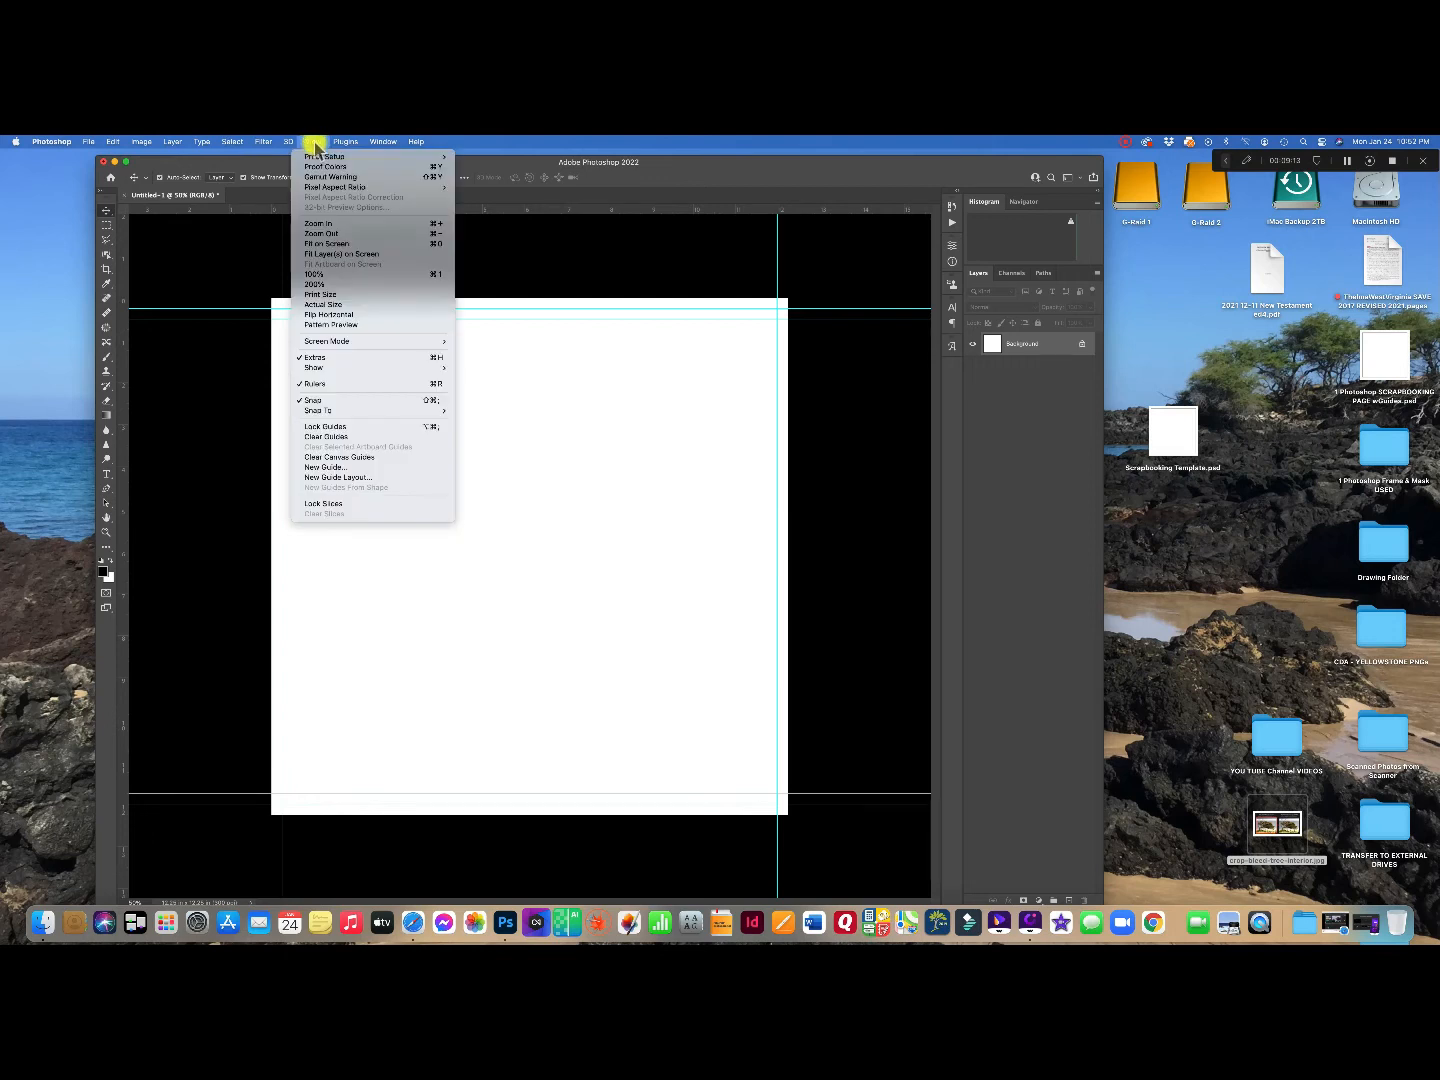
click(341, 470)
click(691, 510)
click(688, 528)
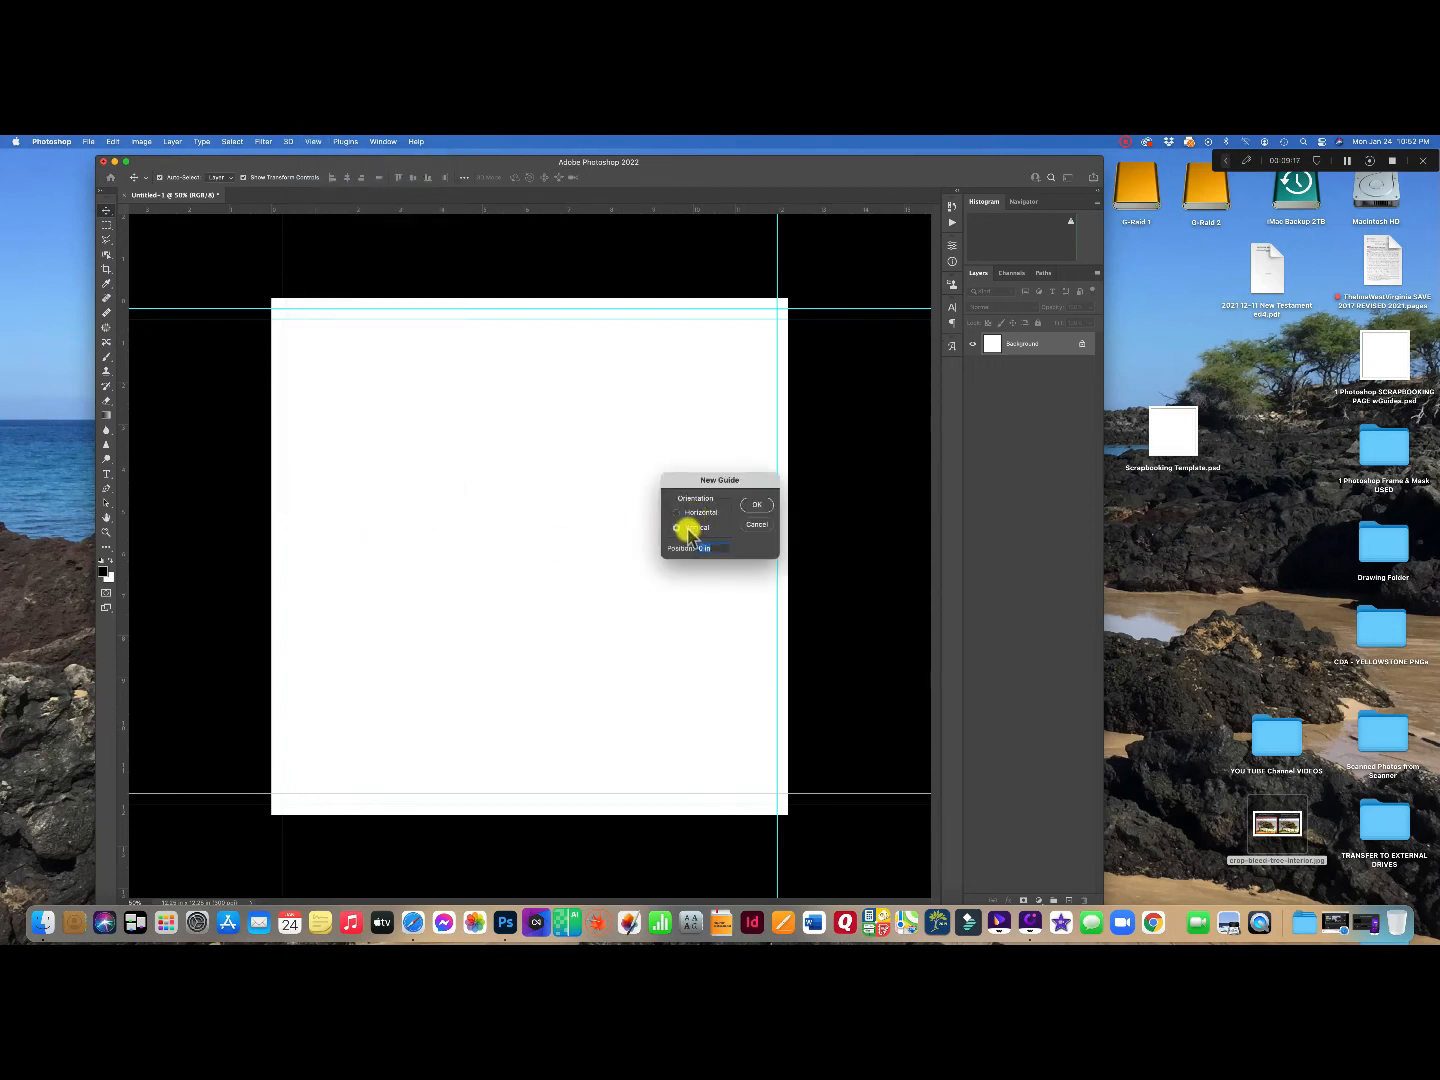
text(.5)
key(Return)
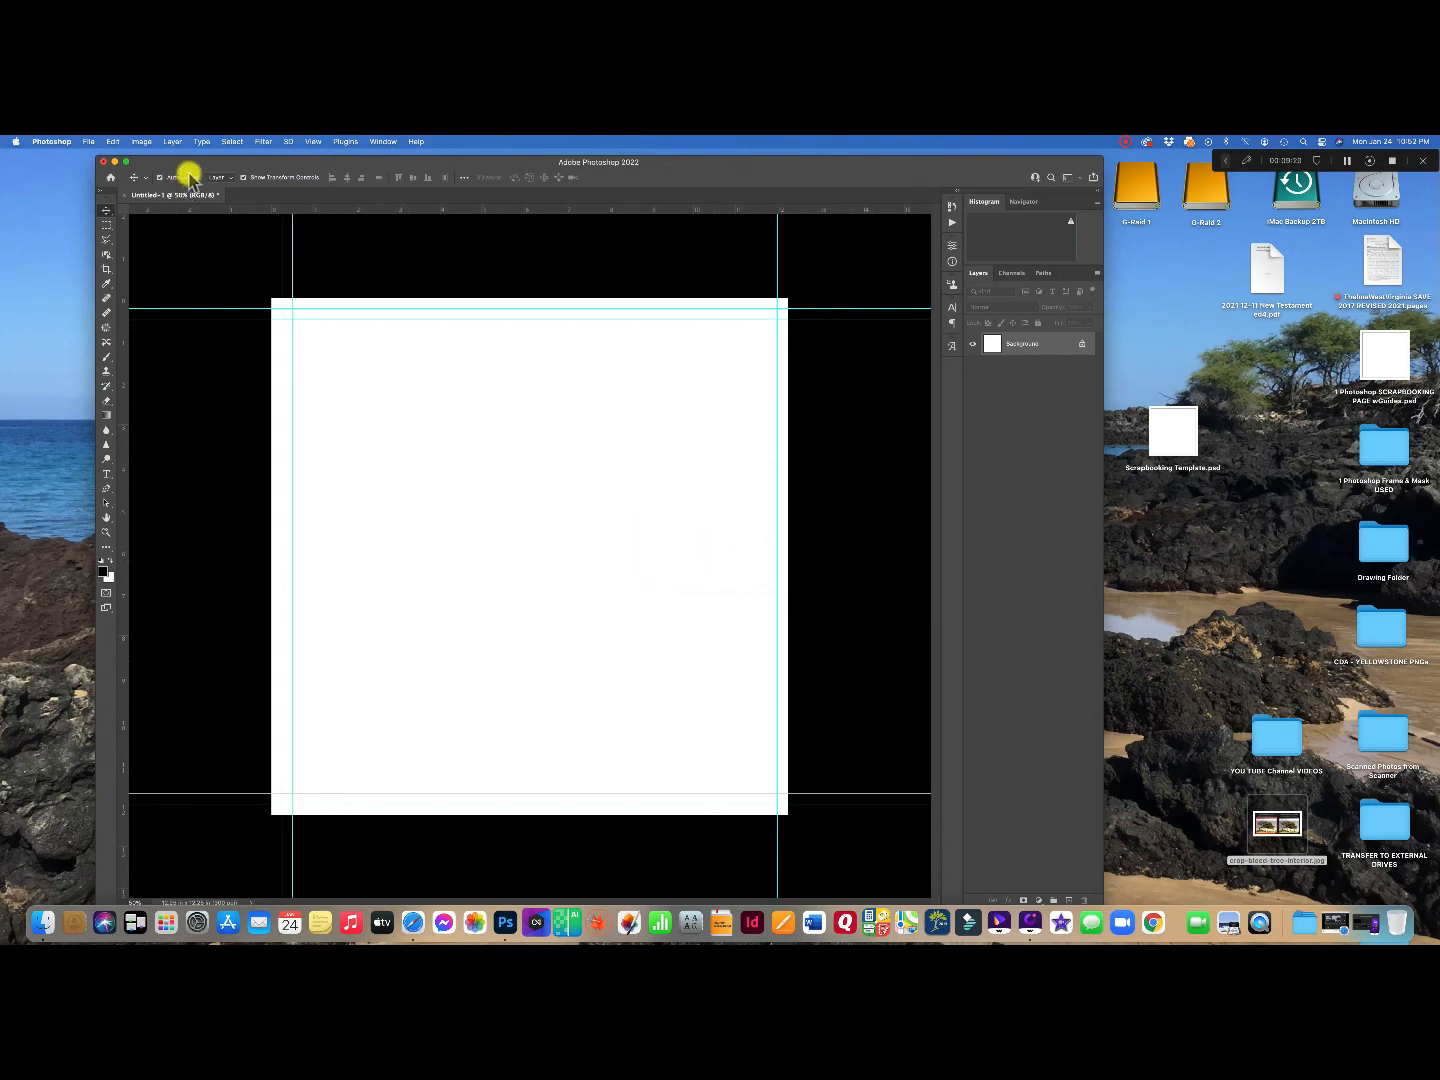
Add a vertical guide at about 11.75 in, just inside the existing guide along the page's right edge.
click(313, 141)
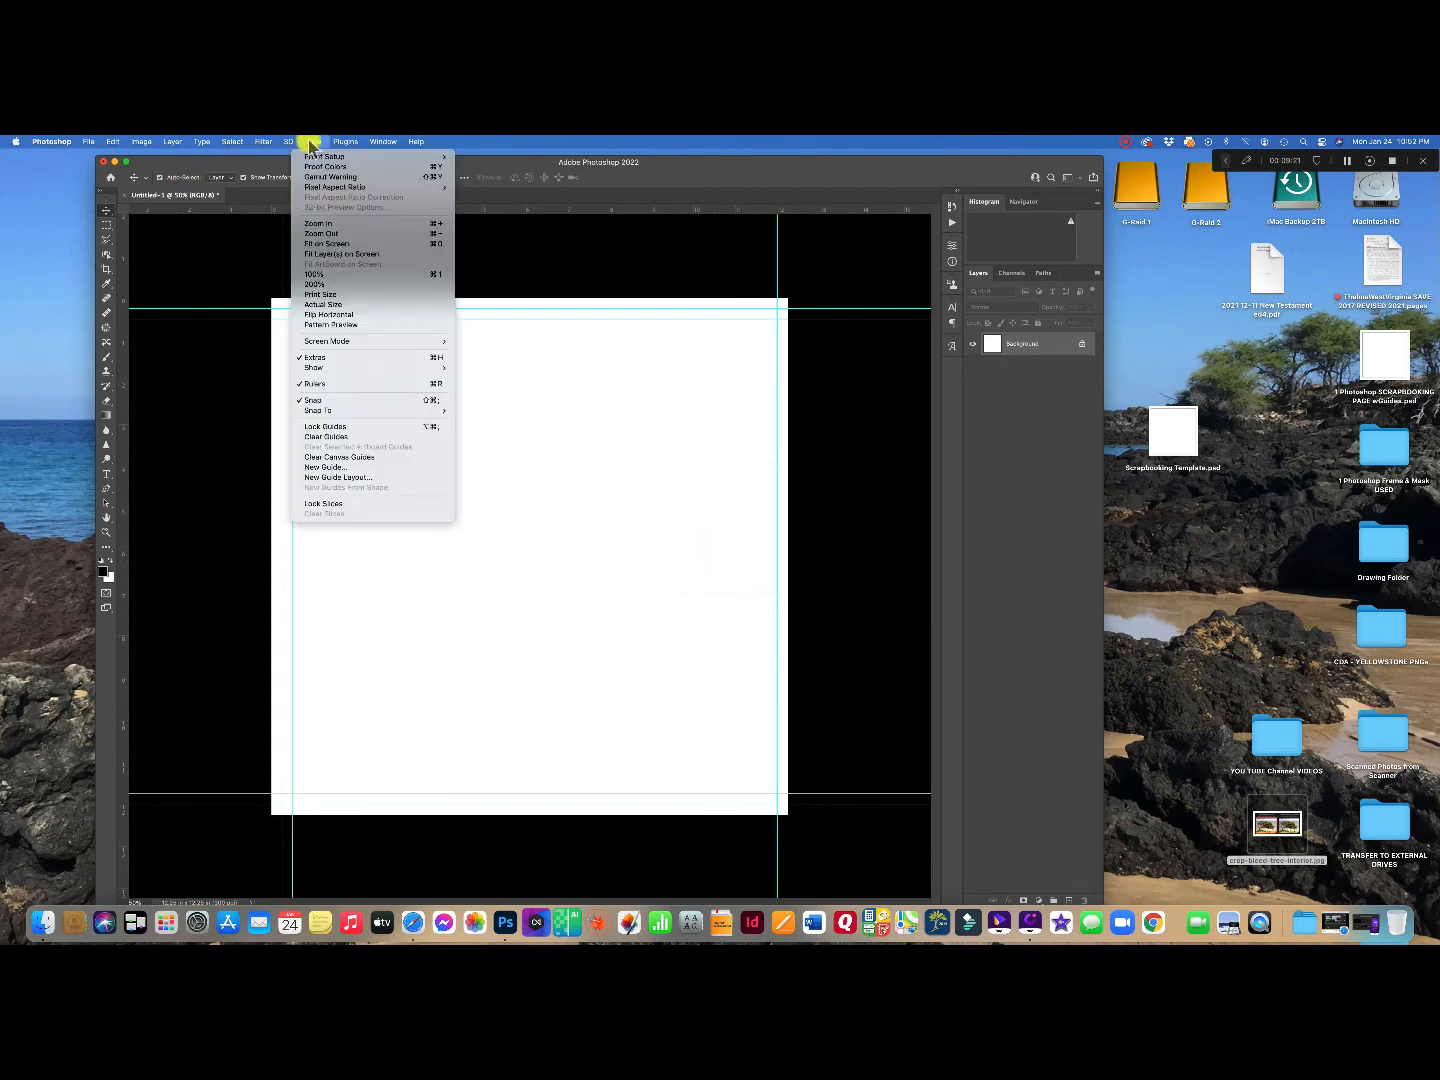
click(348, 468)
click(695, 550)
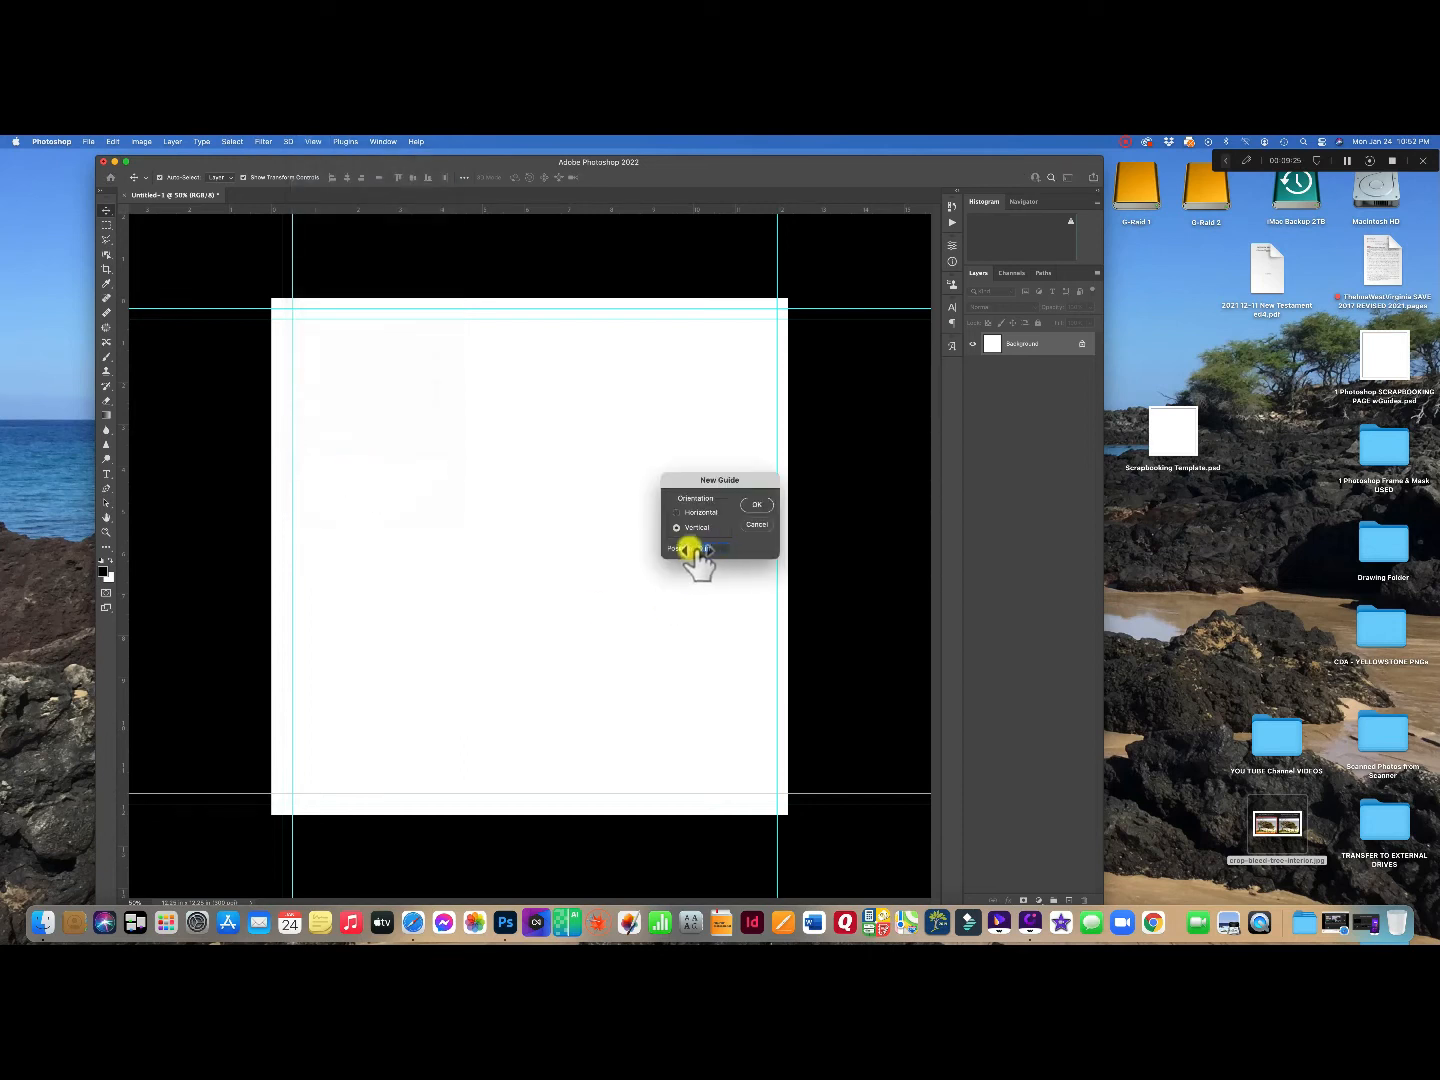
text(1)
key(Return)
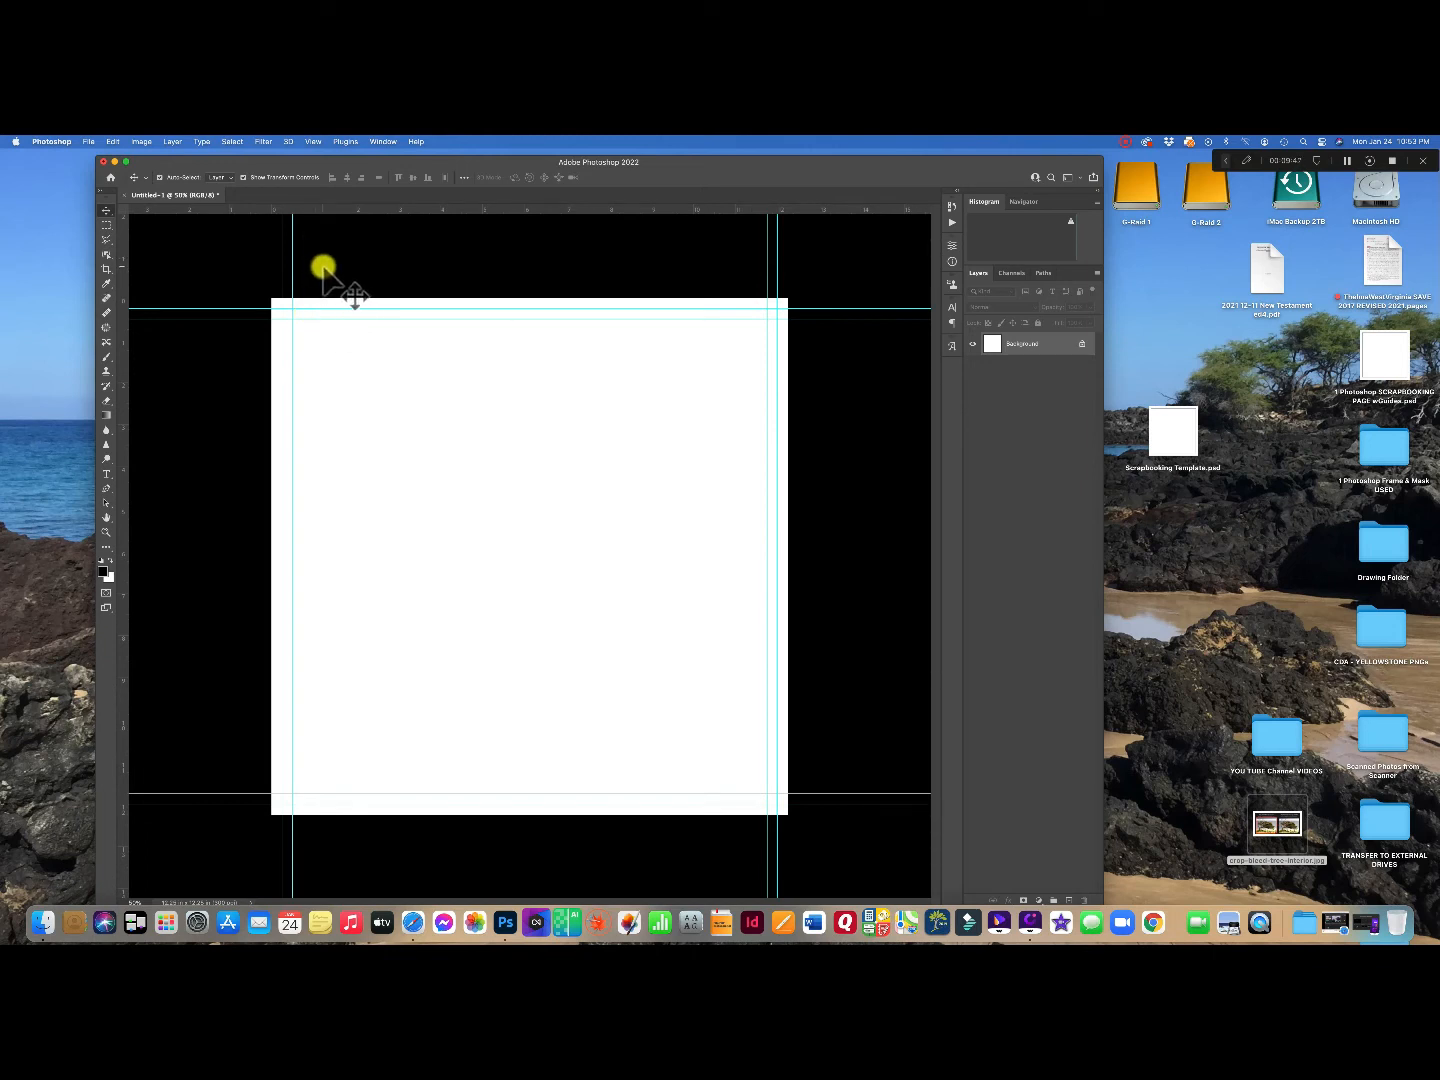
Add a vertical guide at 6.125 in through the center of the page.
click(311, 142)
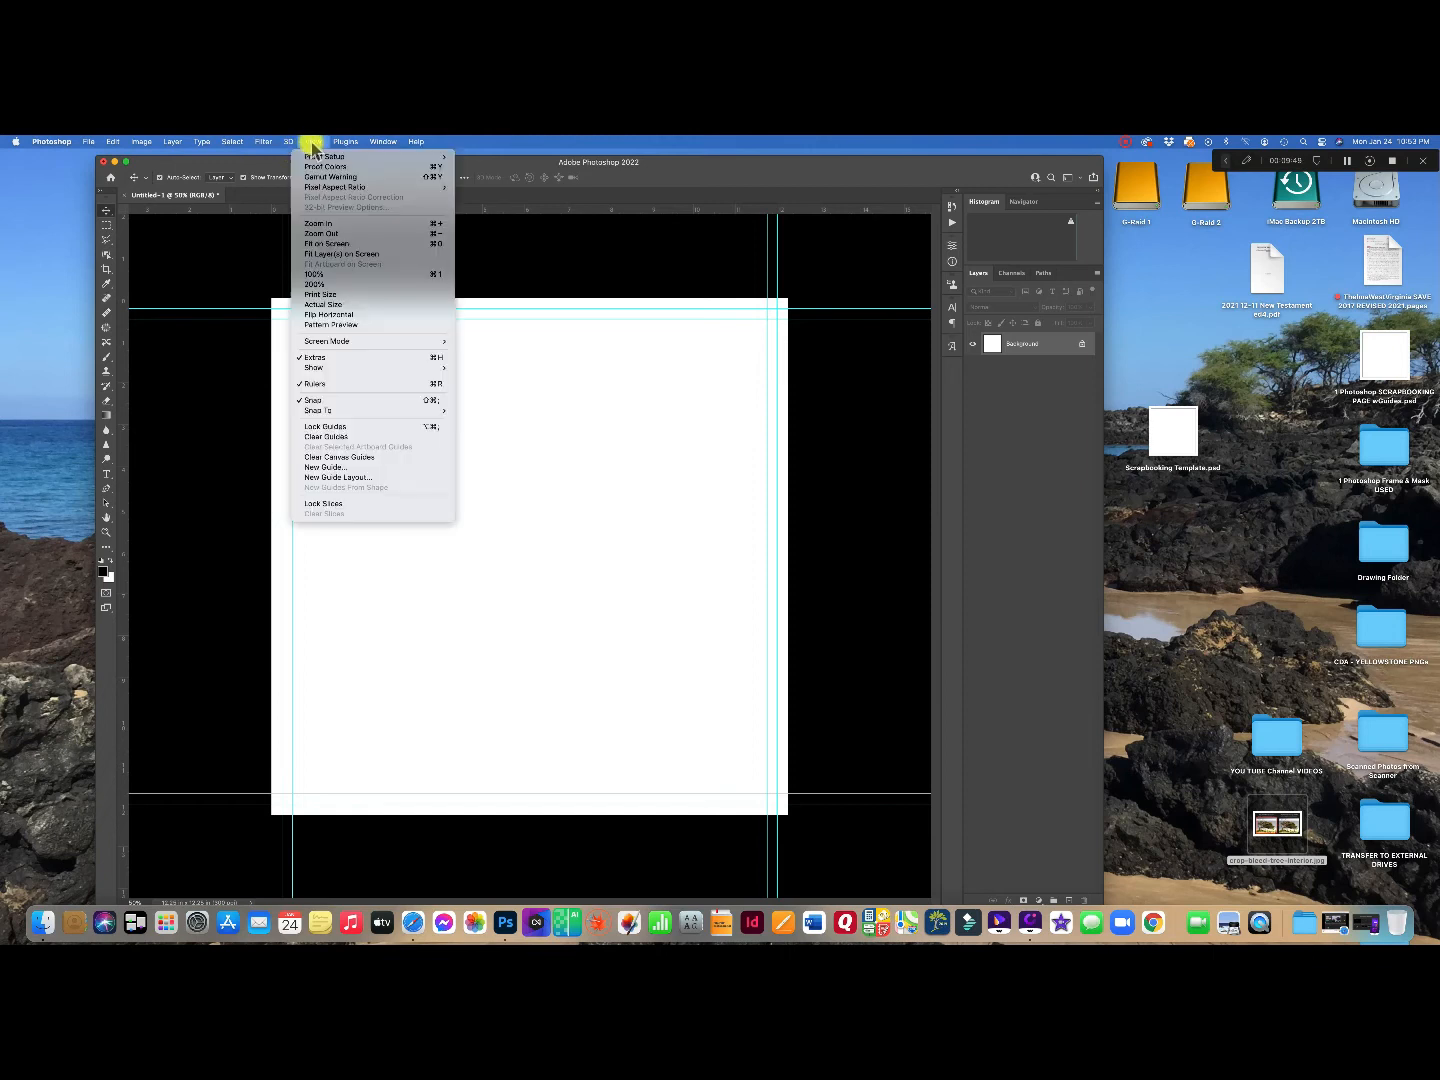
click(332, 468)
text(6125)
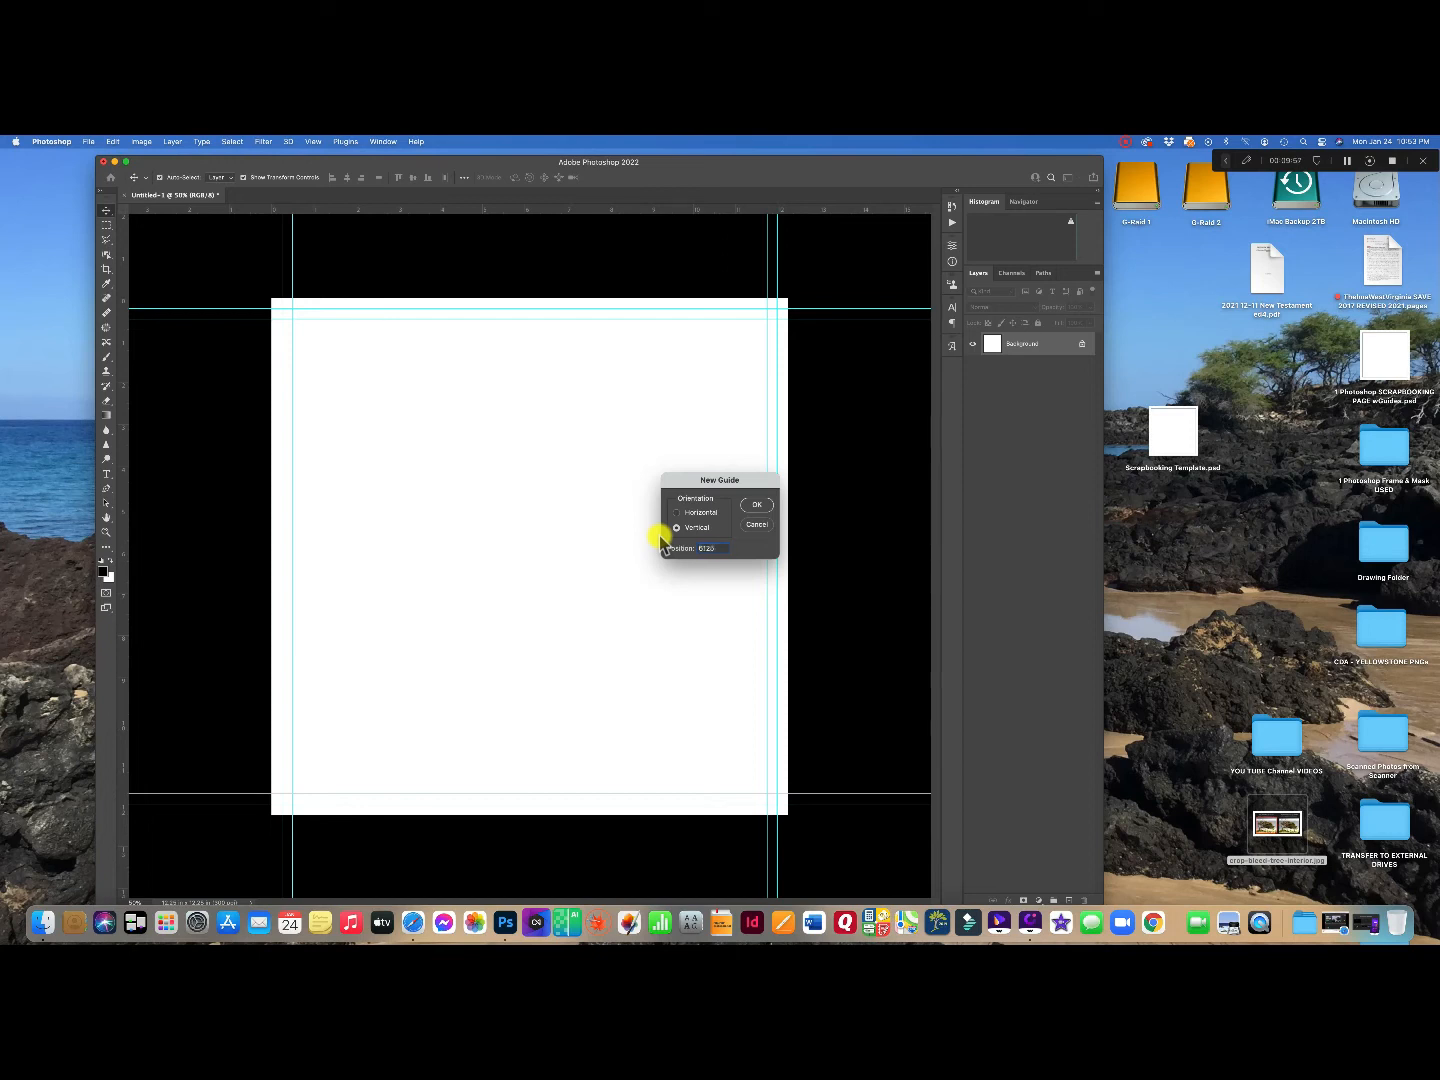
text(.125)
click(755, 508)
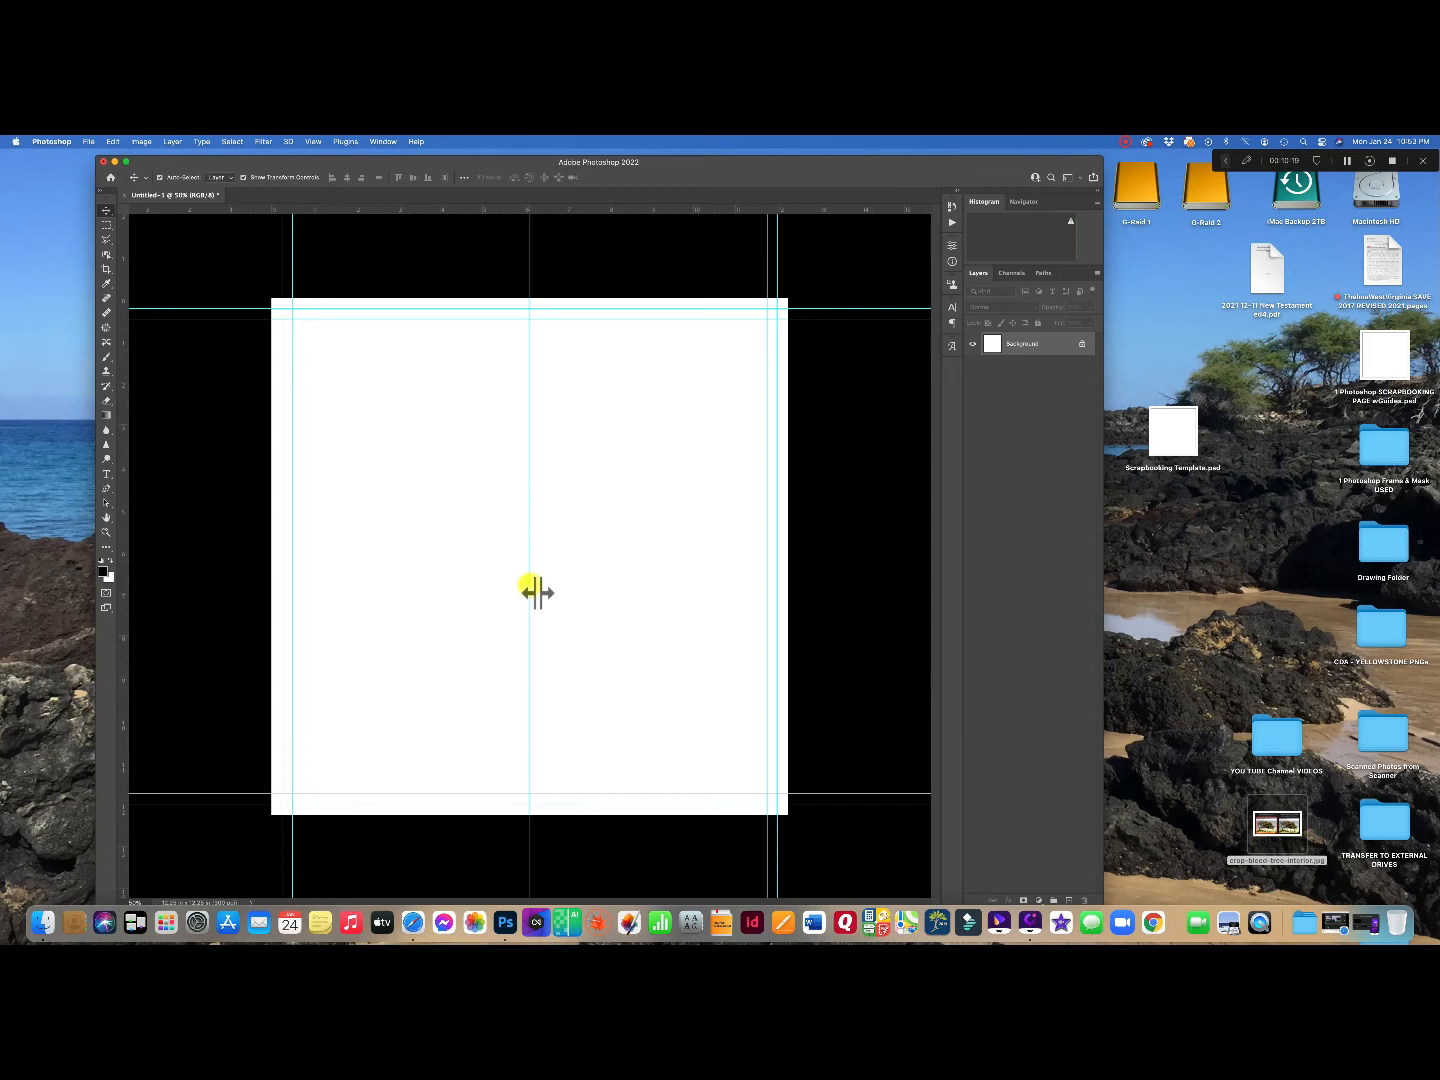
Save the document as Scrapbook Template.psd in Photoshop format in the CDA - YELLOWSTONE folder.
click(91, 141)
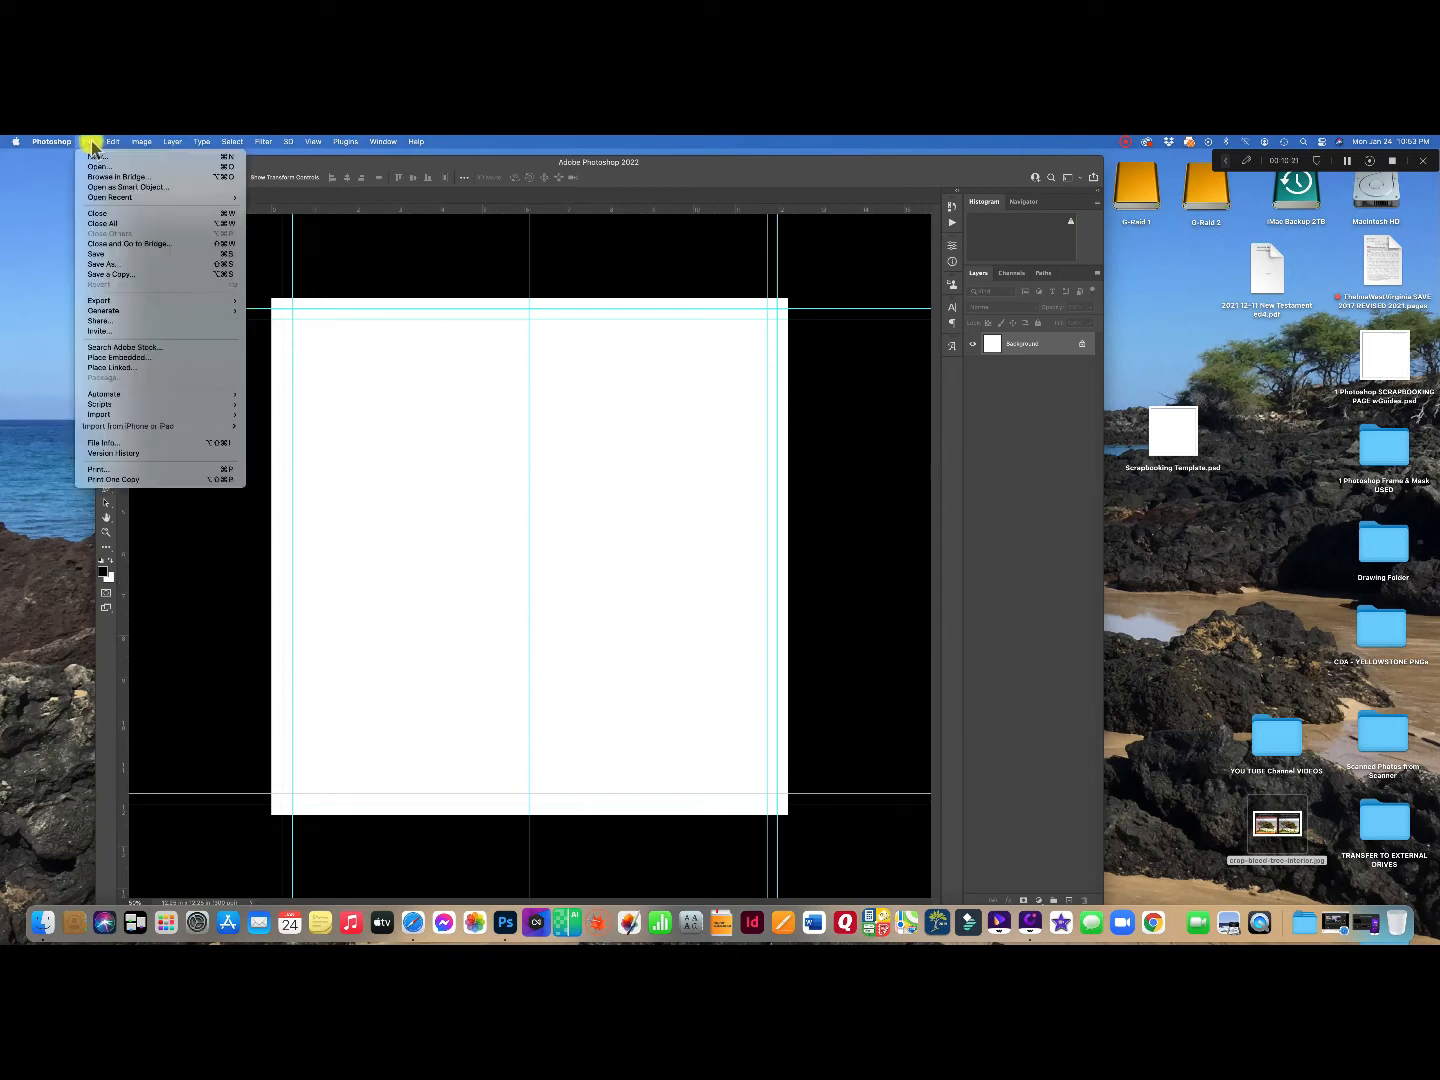
click(116, 264)
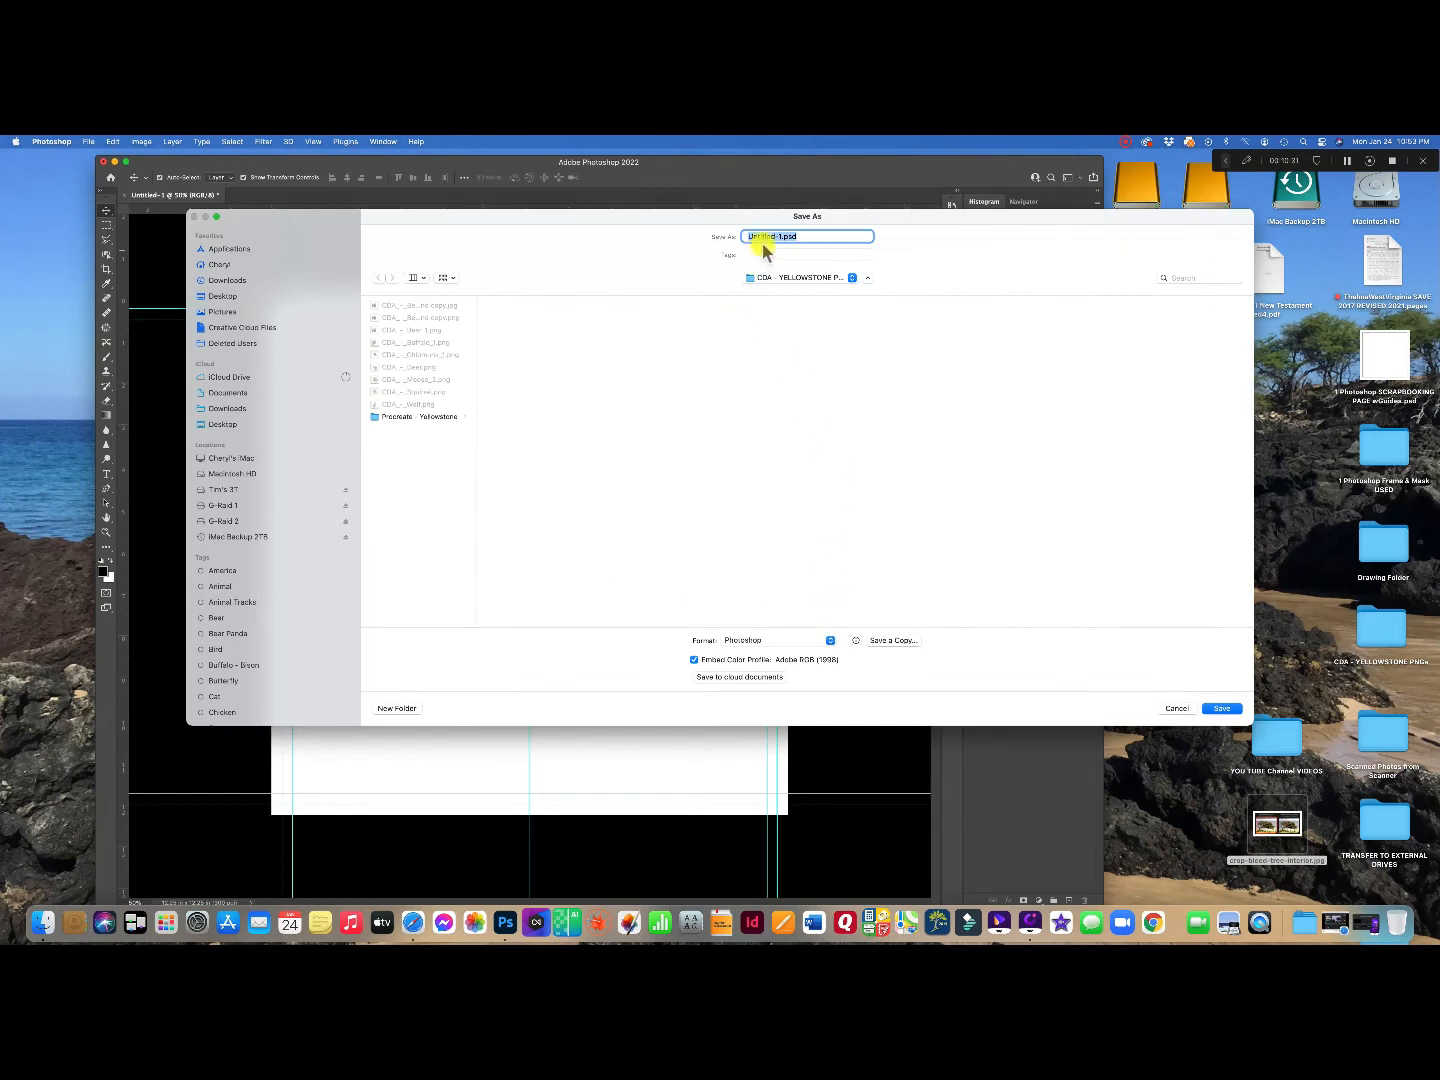
drag(780, 236, 738, 236)
text(Scrapbook Template)
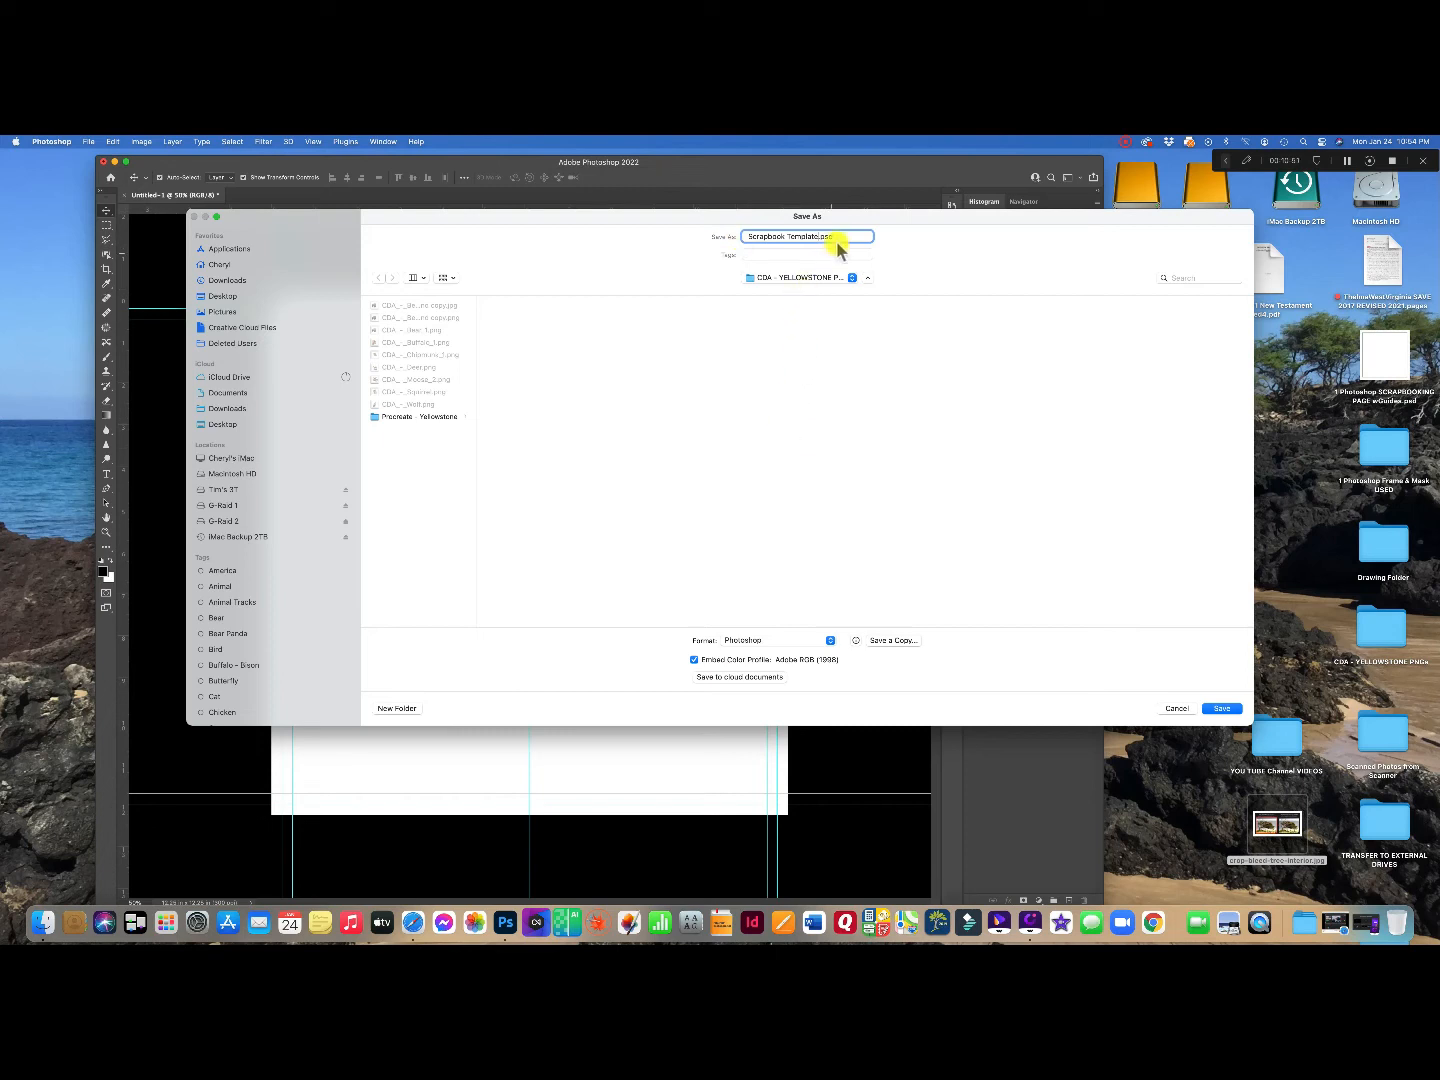
drag(820, 238, 841, 237)
click(1222, 708)
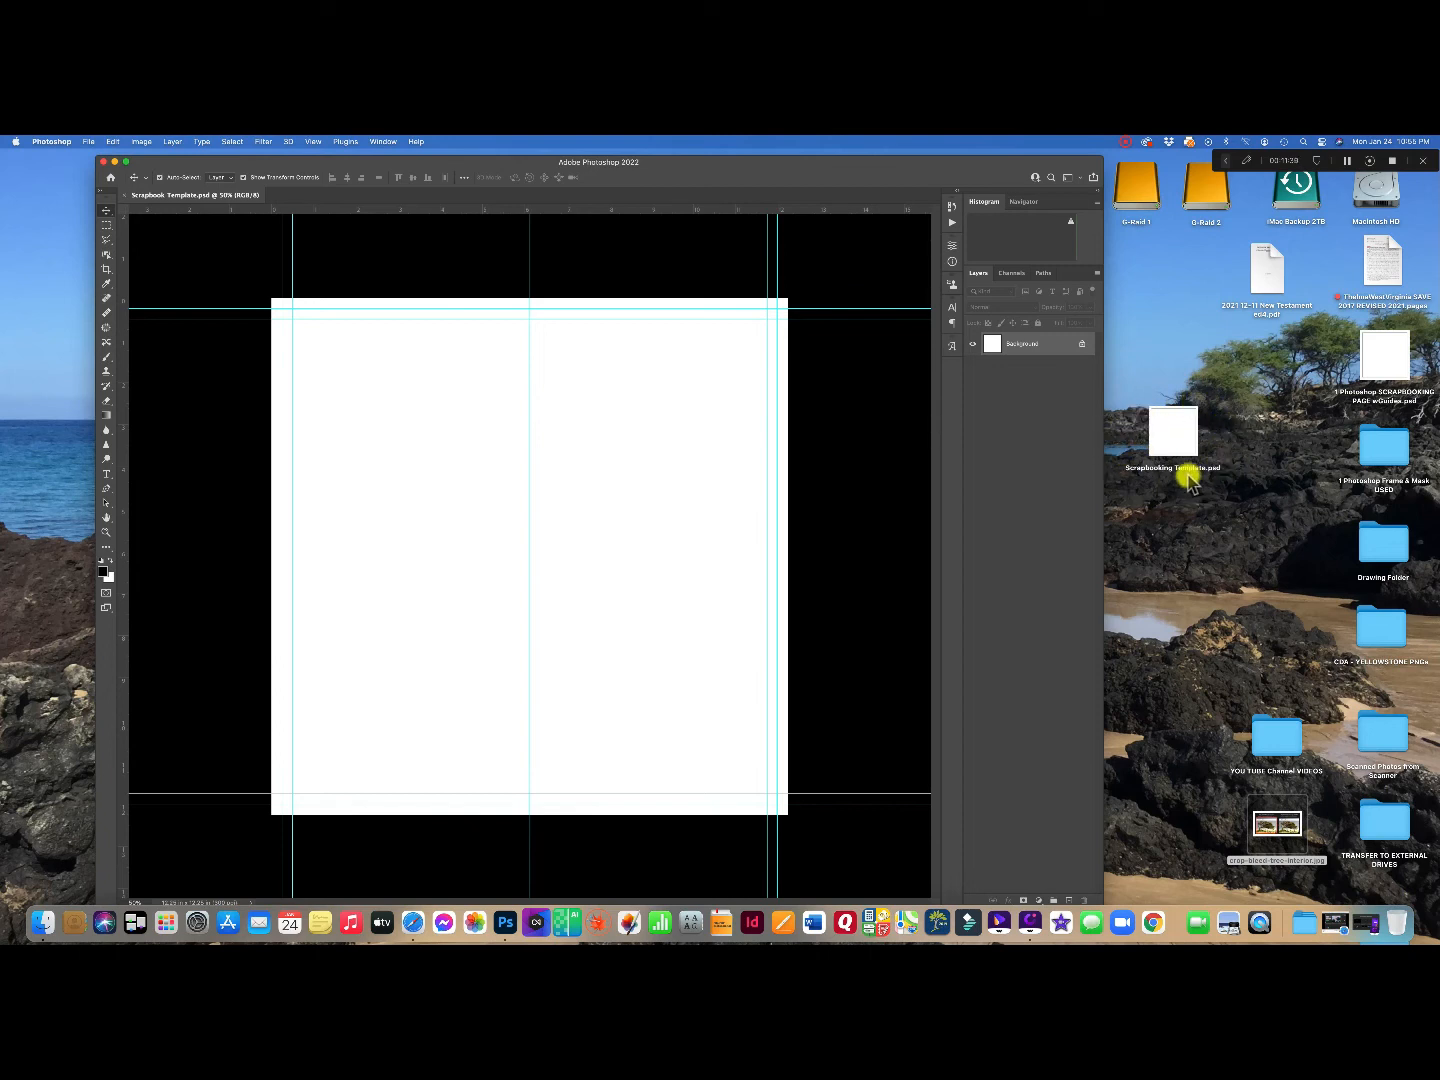
Review the file formats offered when saving a copy of the template under Save As, and leave without saving.
click(87, 141)
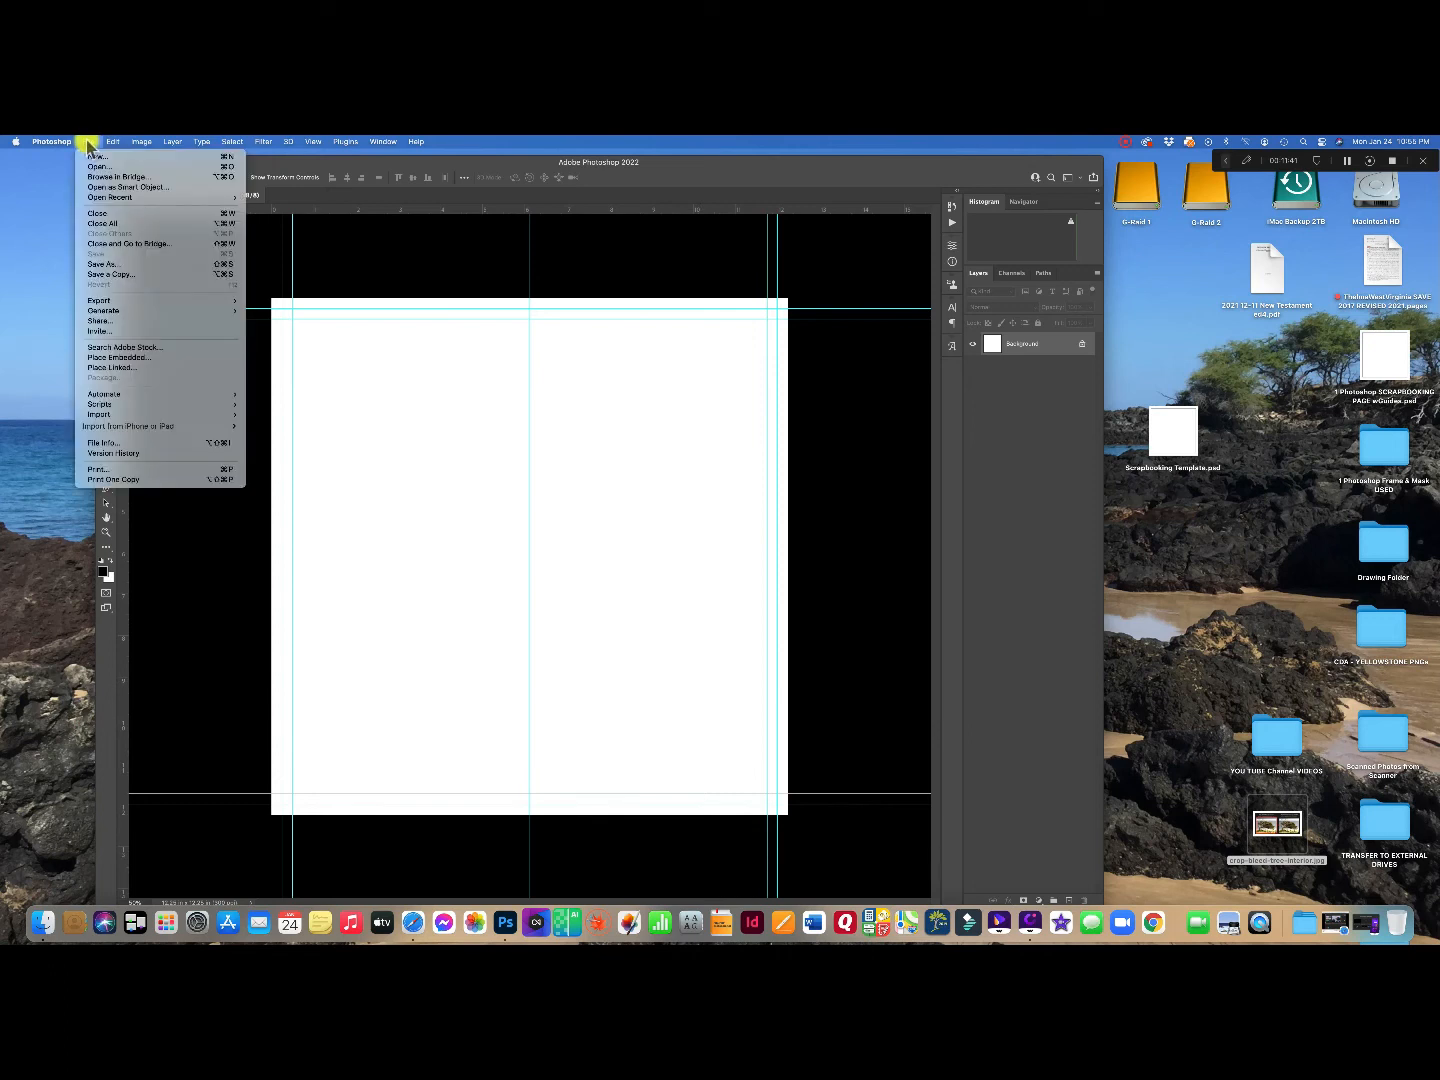
click(99, 264)
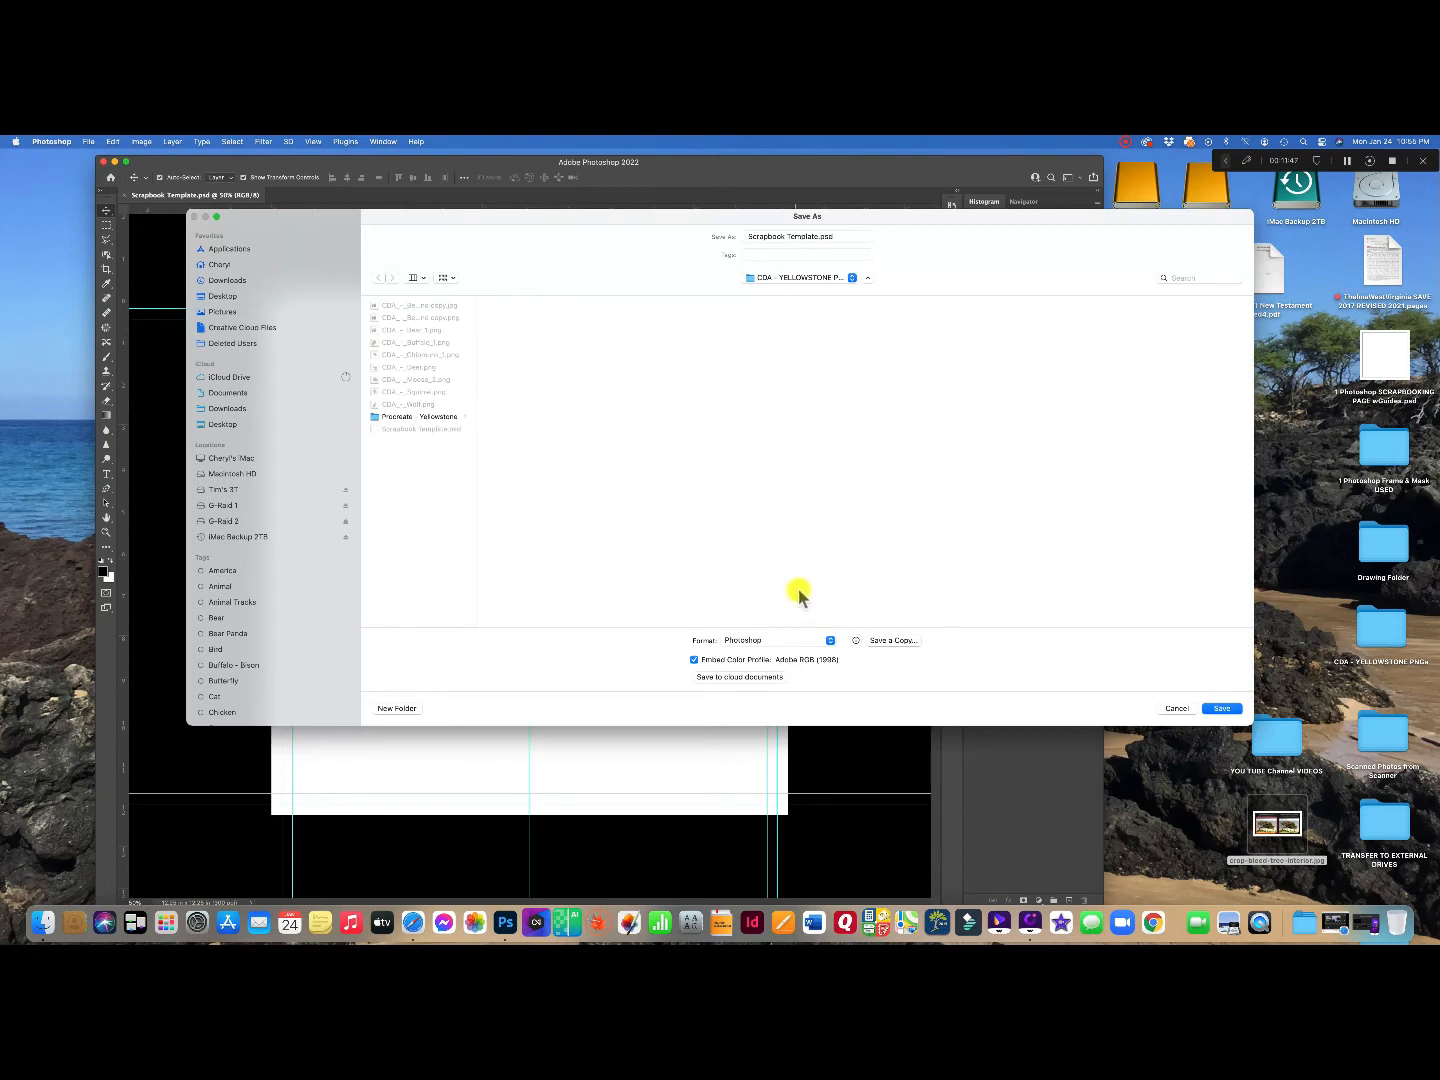
click(830, 641)
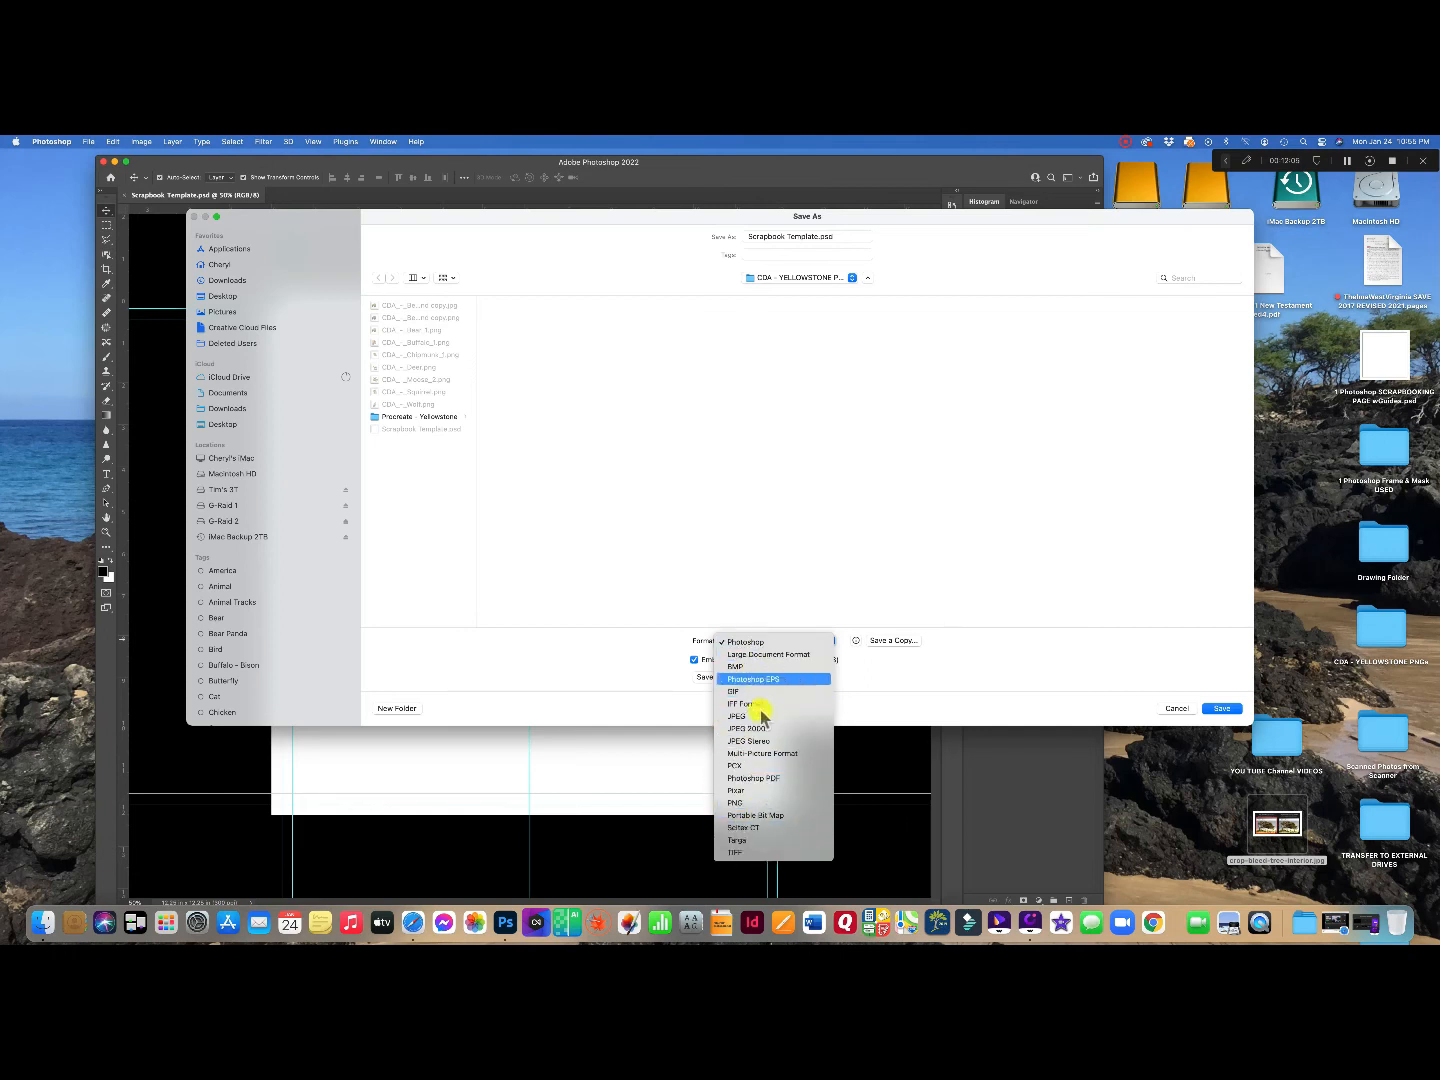
click(765, 598)
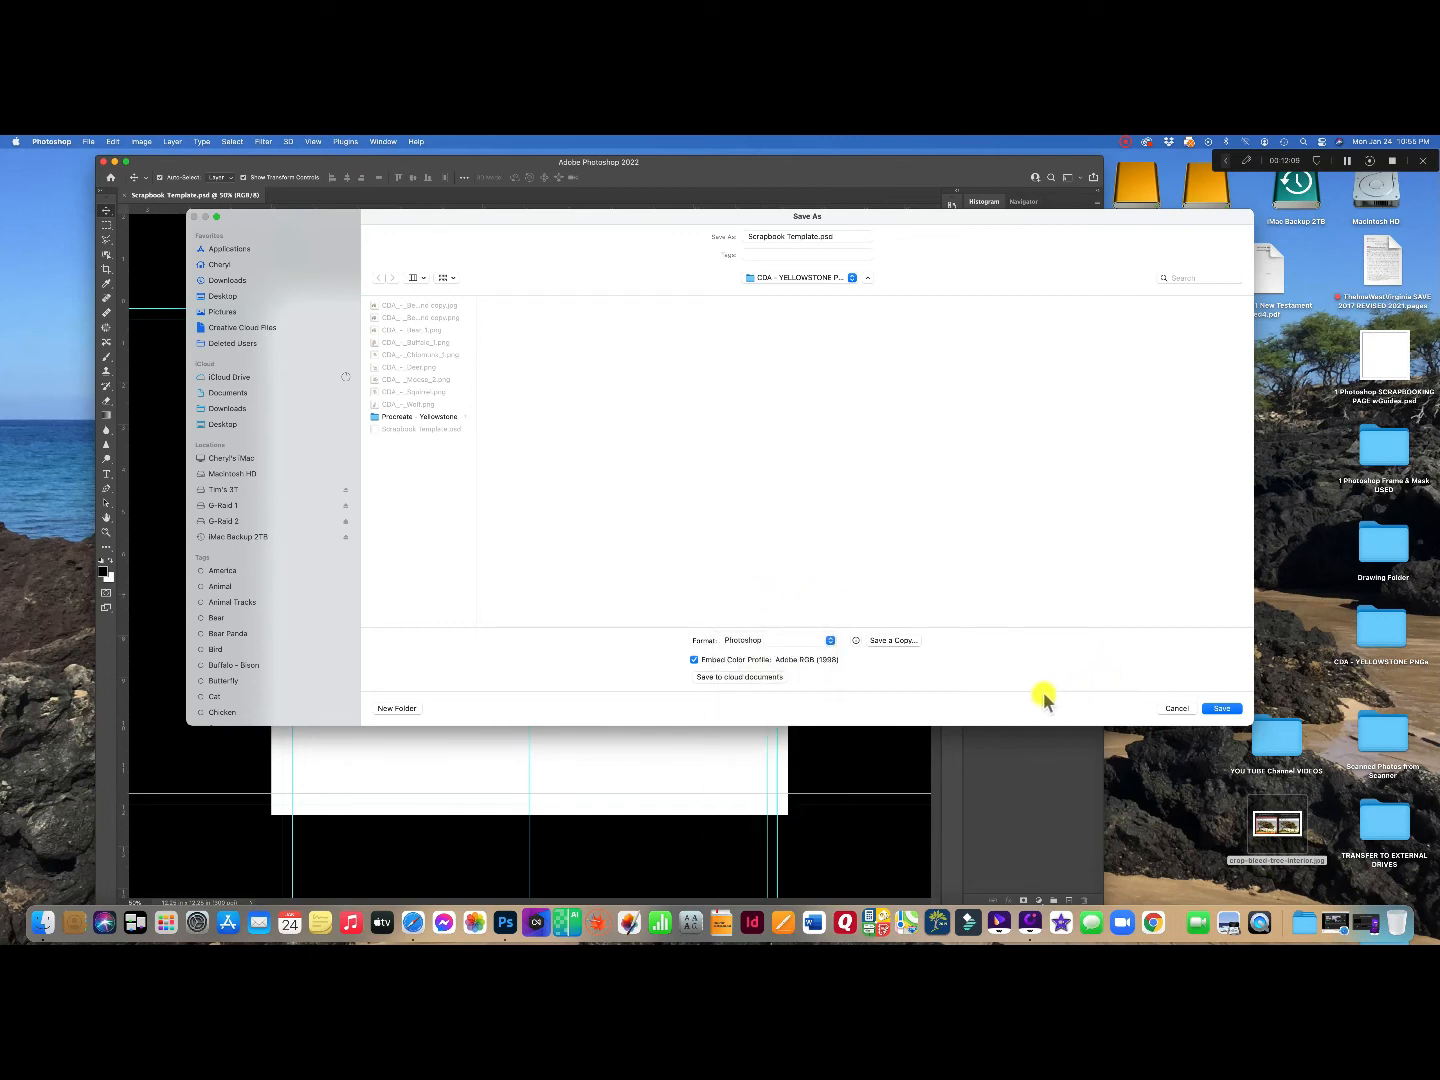
click(1175, 708)
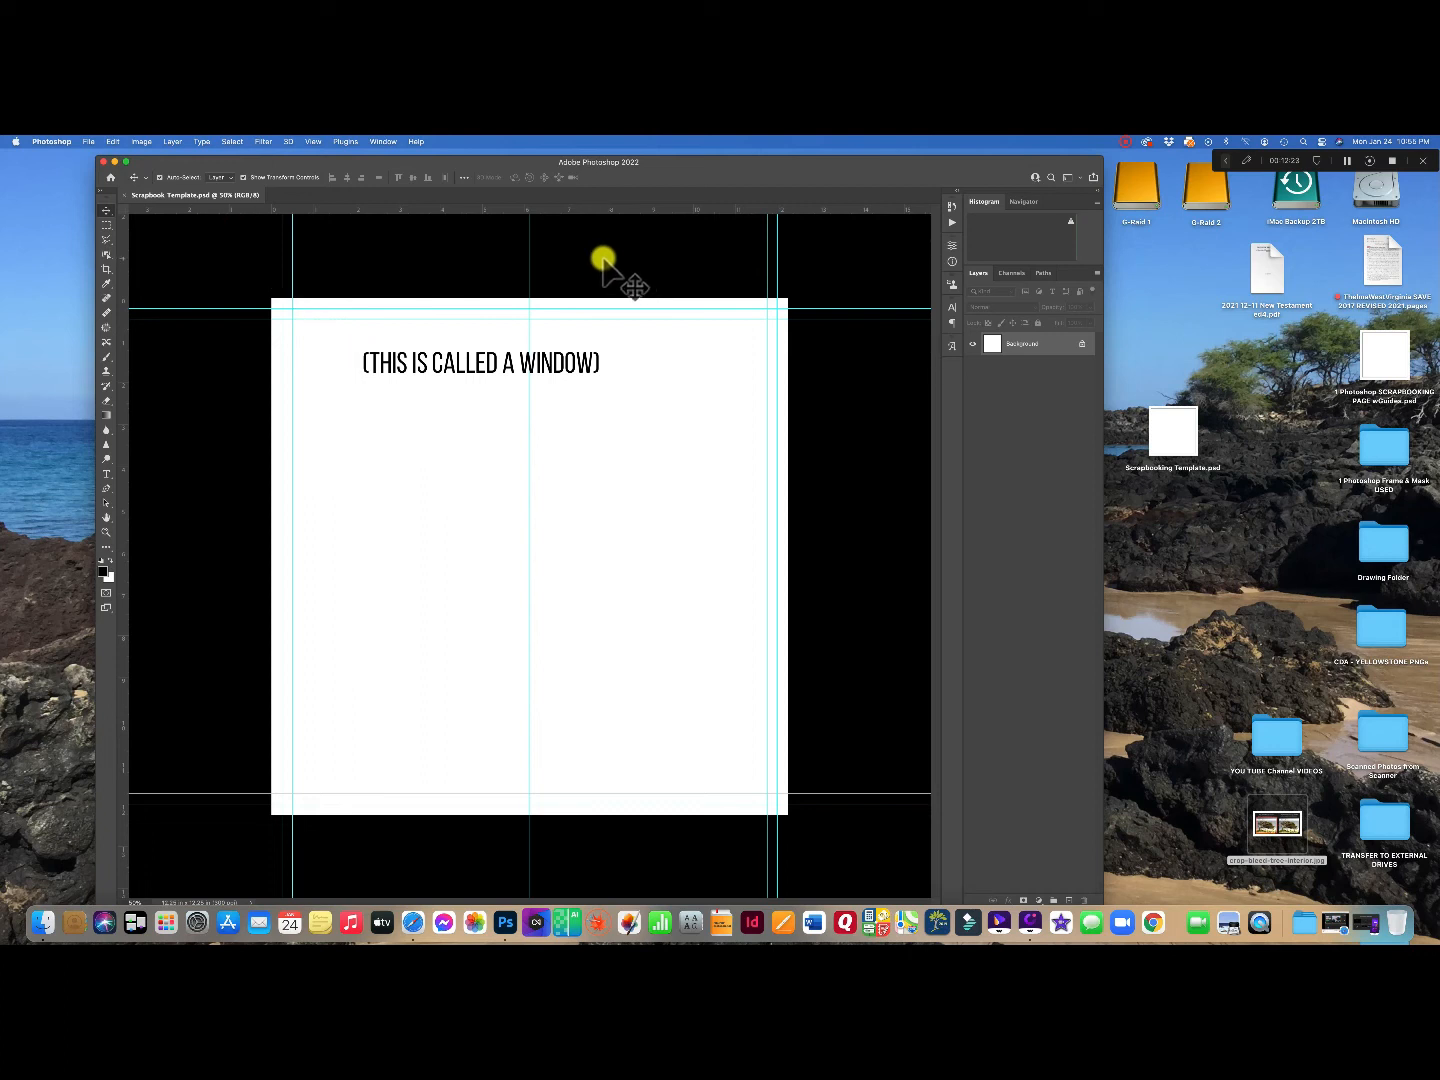
Open CDA_-_Bear_1 White background copy.png from the desktop's CDA - YELLOWSTONE PNGs folder, assigning the working RGB profile Adobe RGB (1998).
click(89, 142)
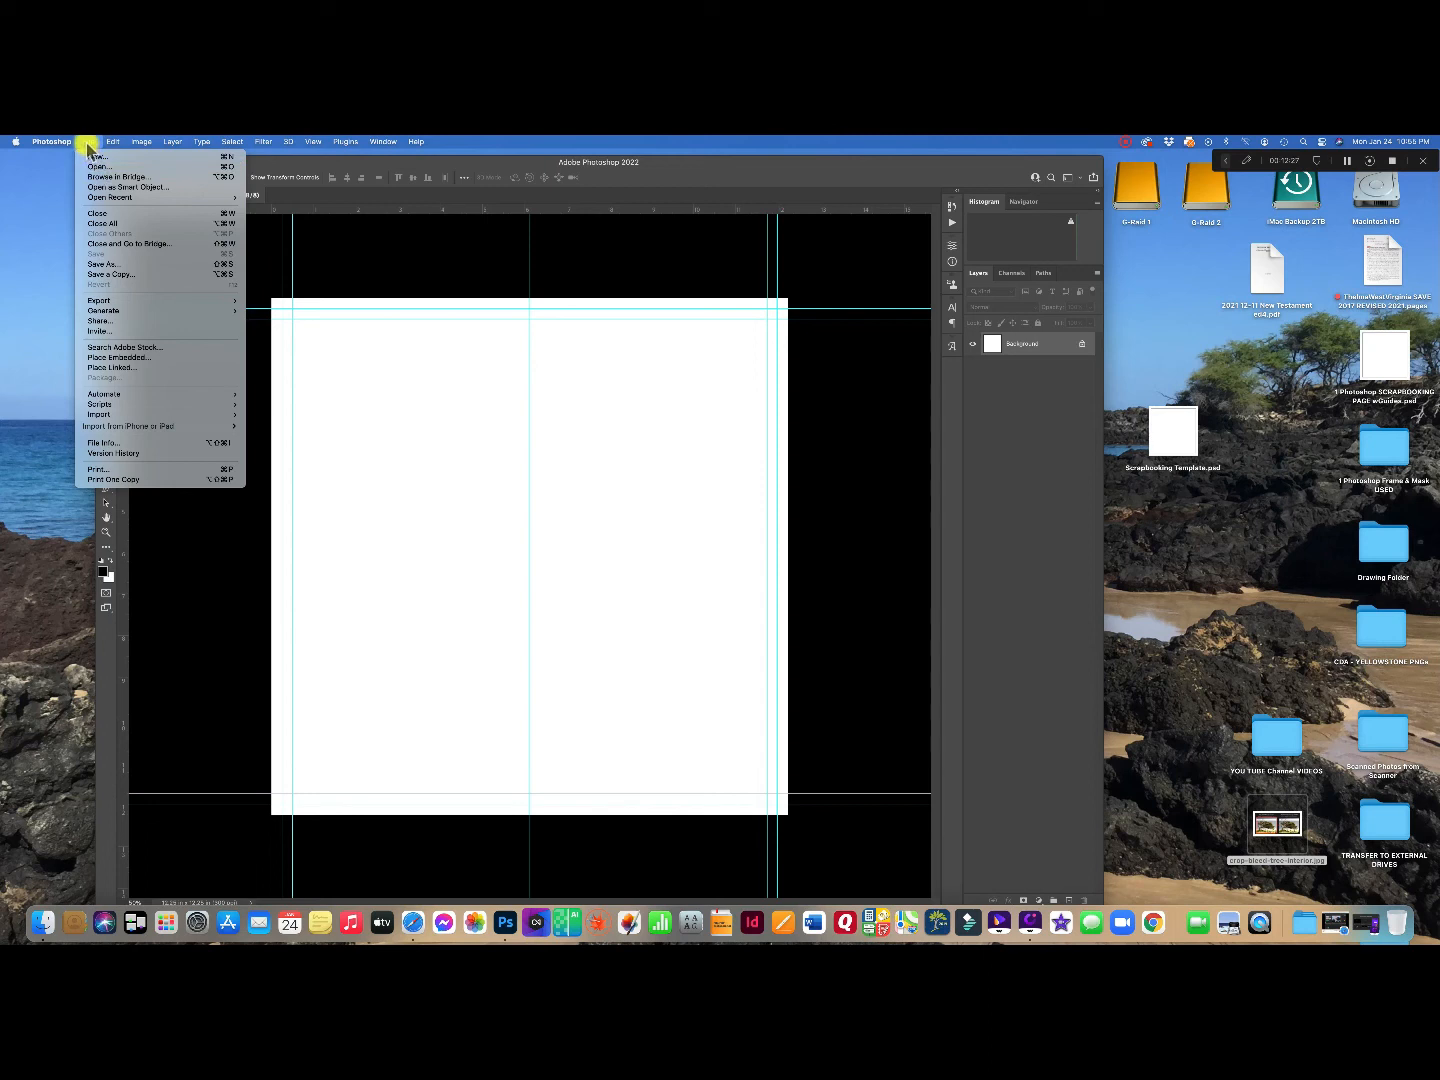
click(95, 167)
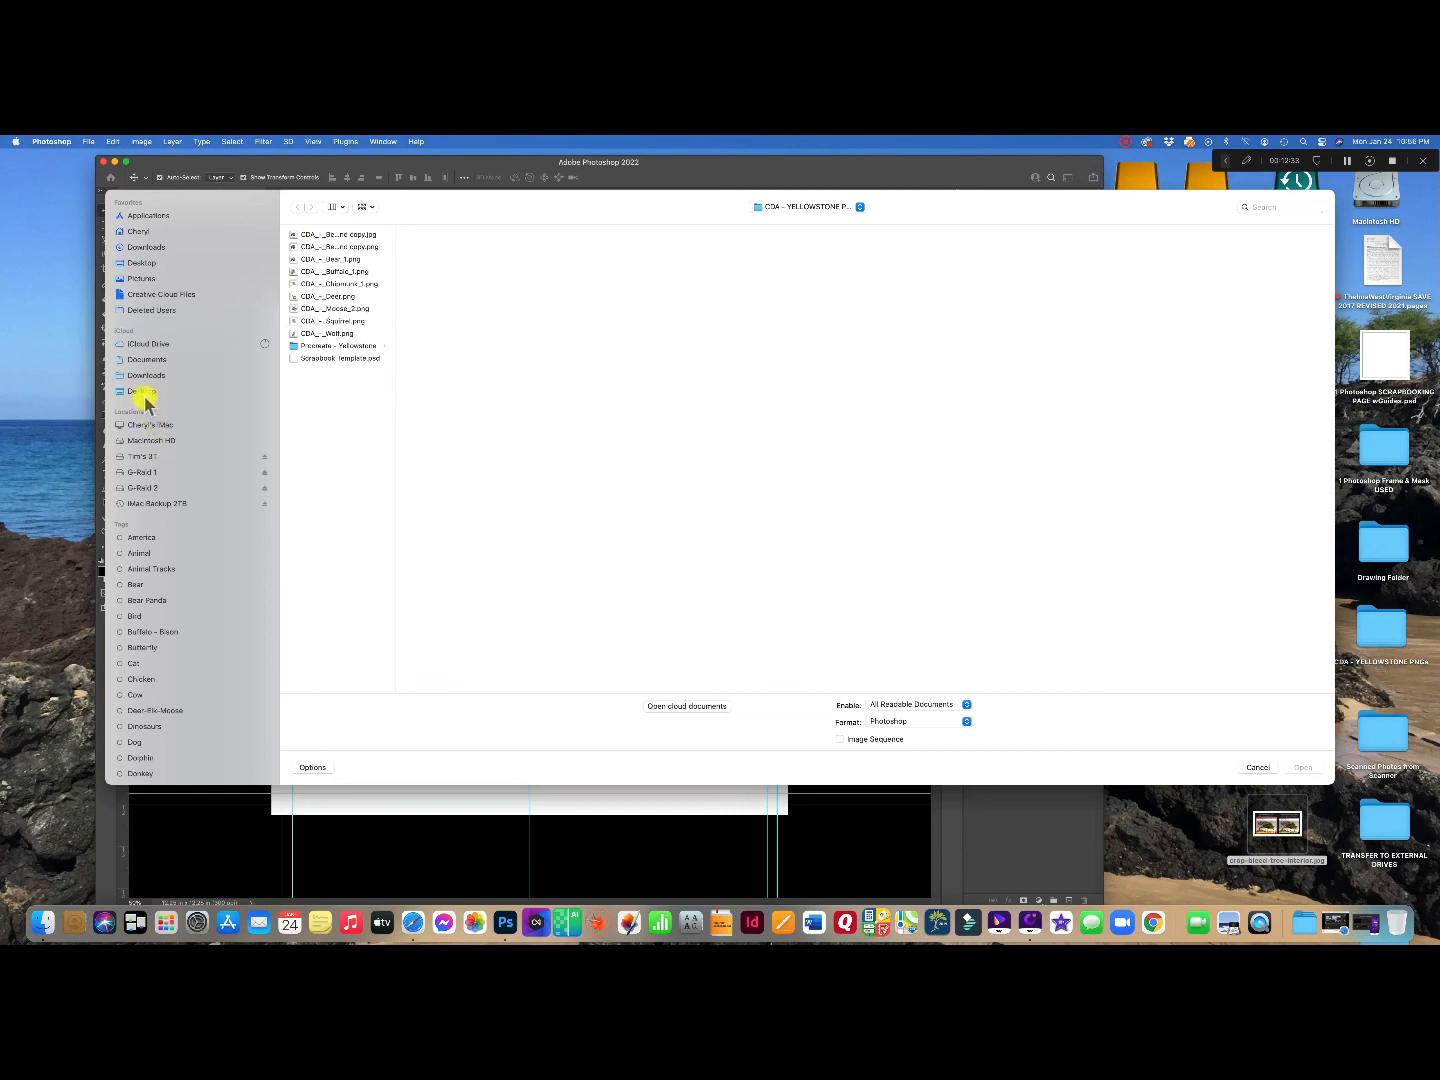
click(145, 392)
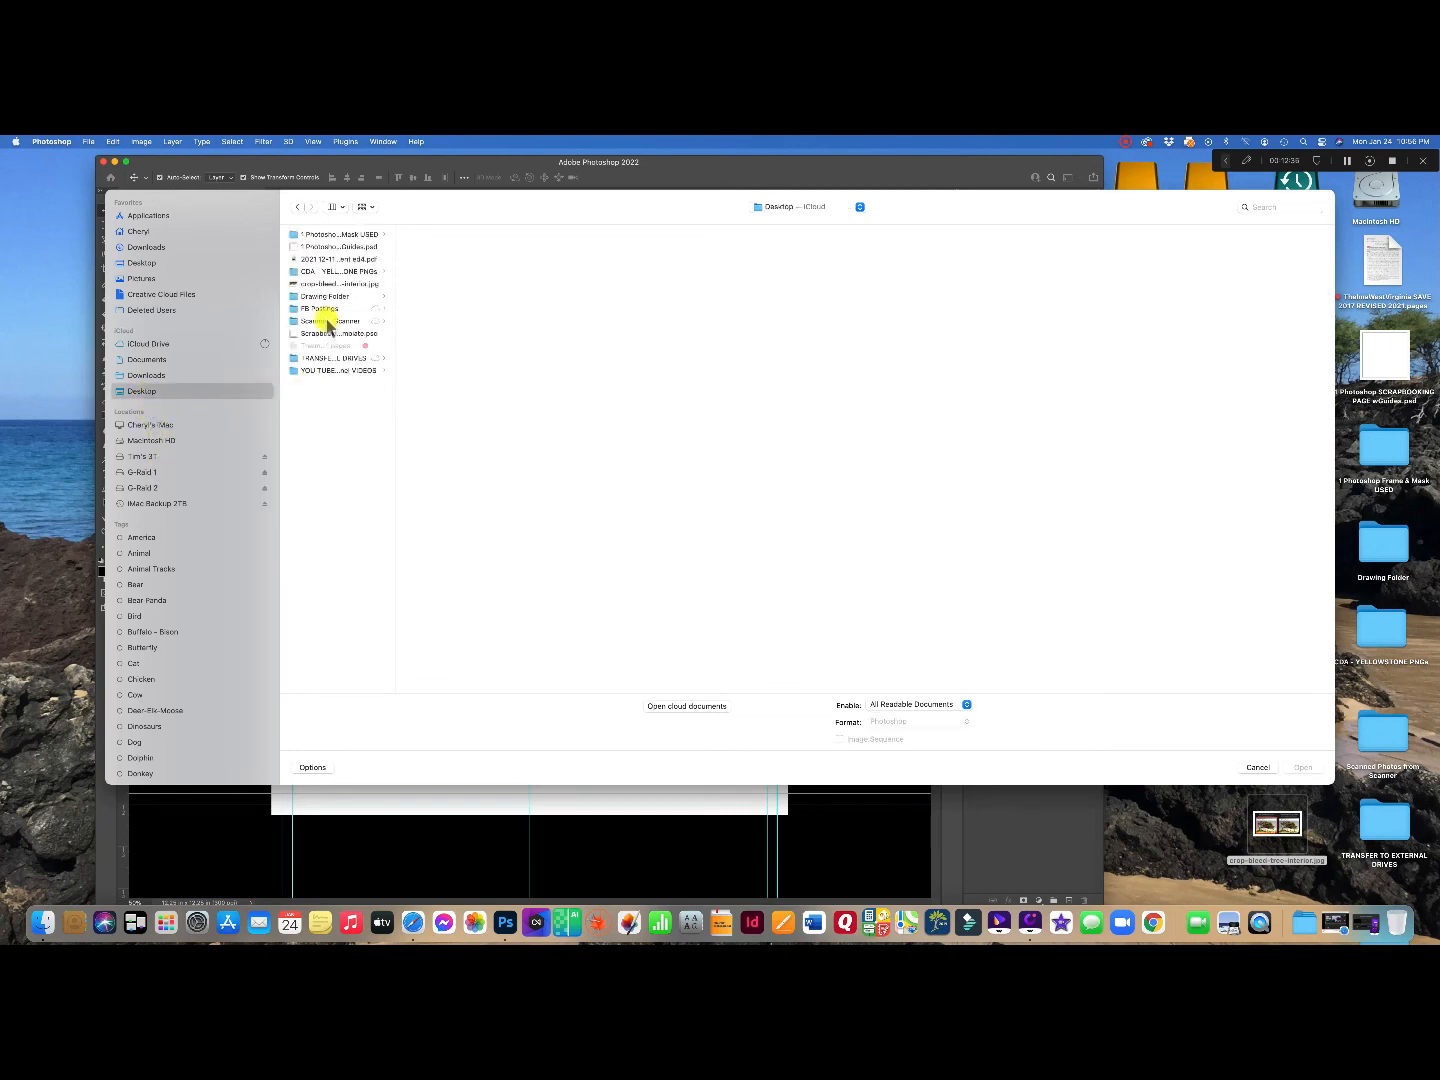
click(350, 273)
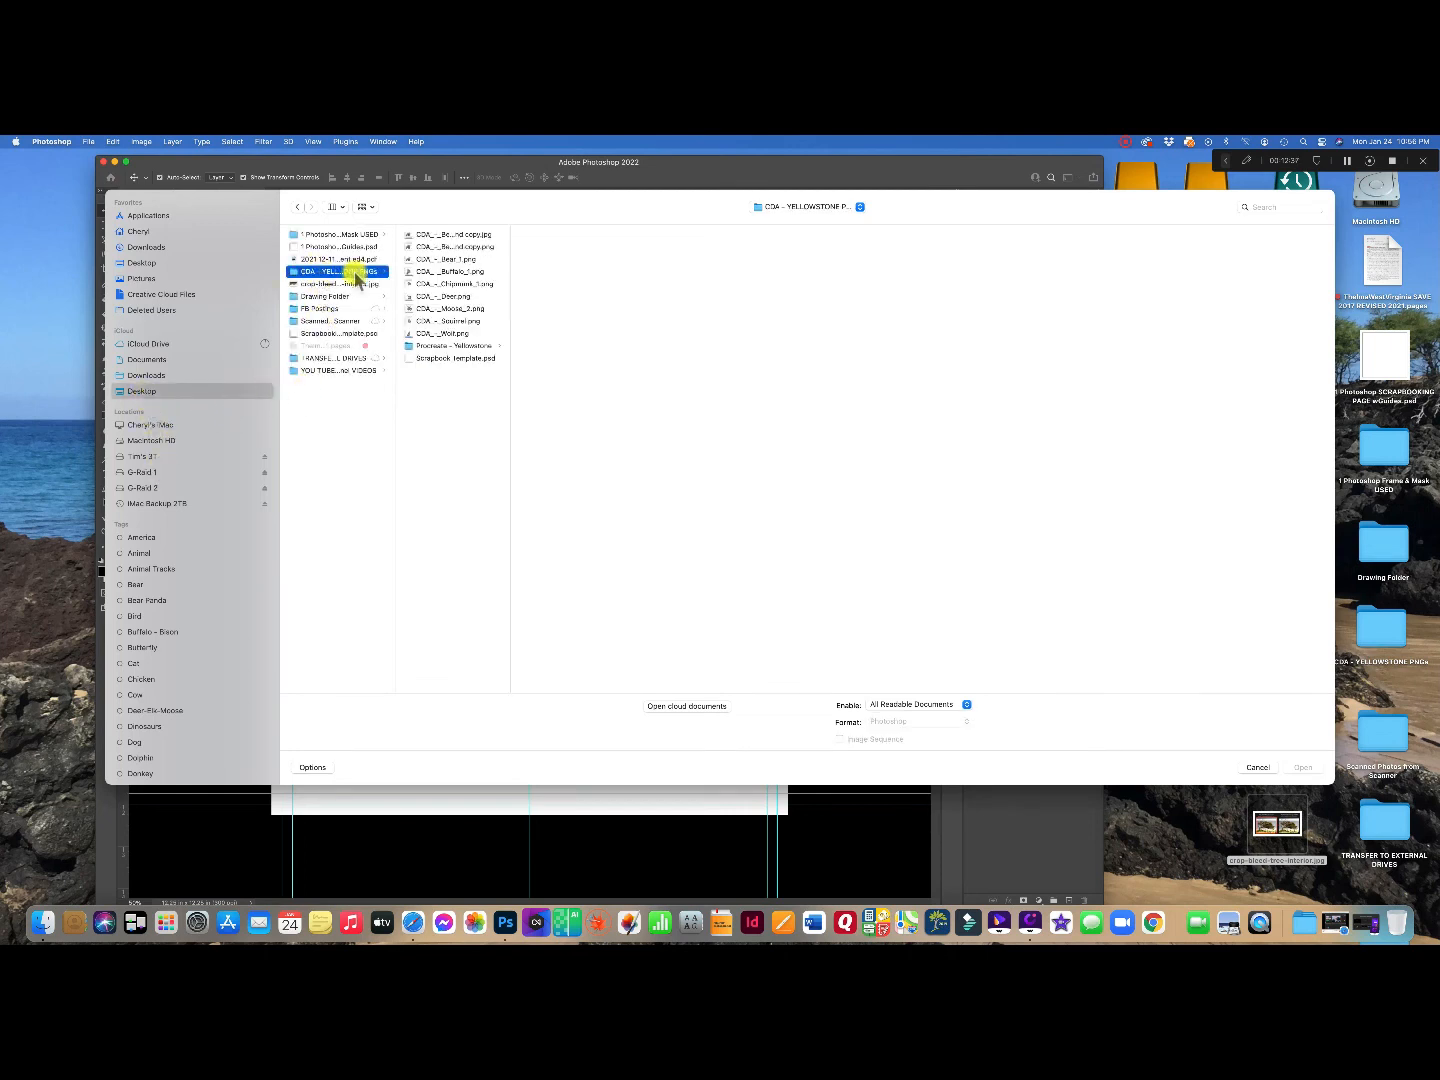
click(438, 247)
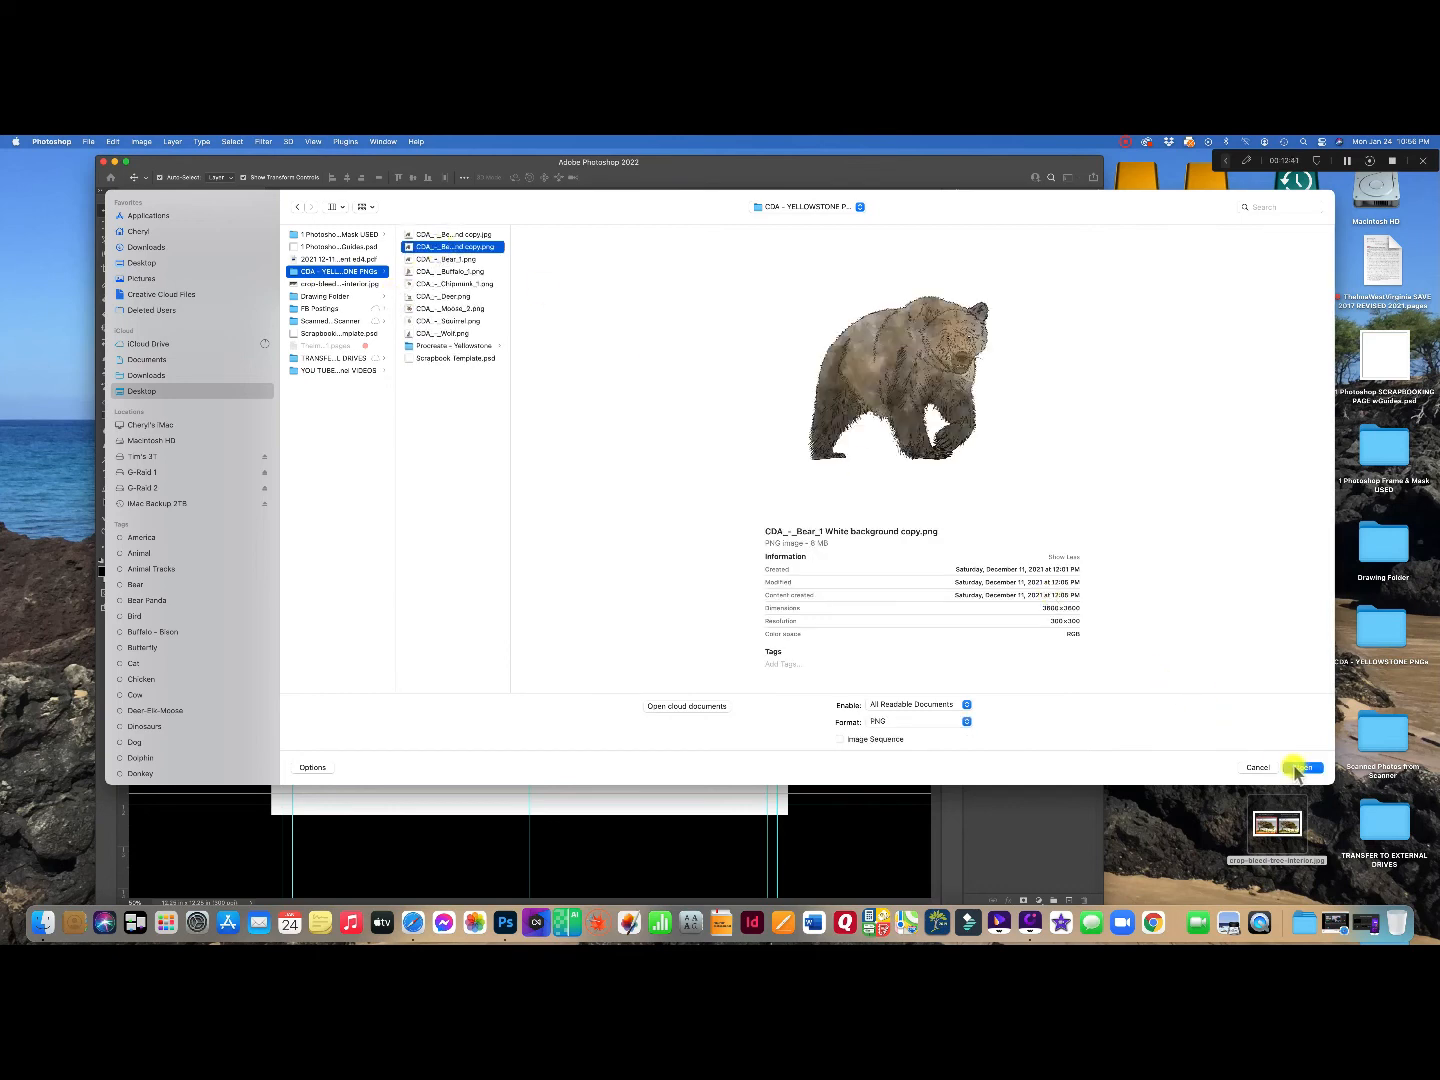
click(1300, 768)
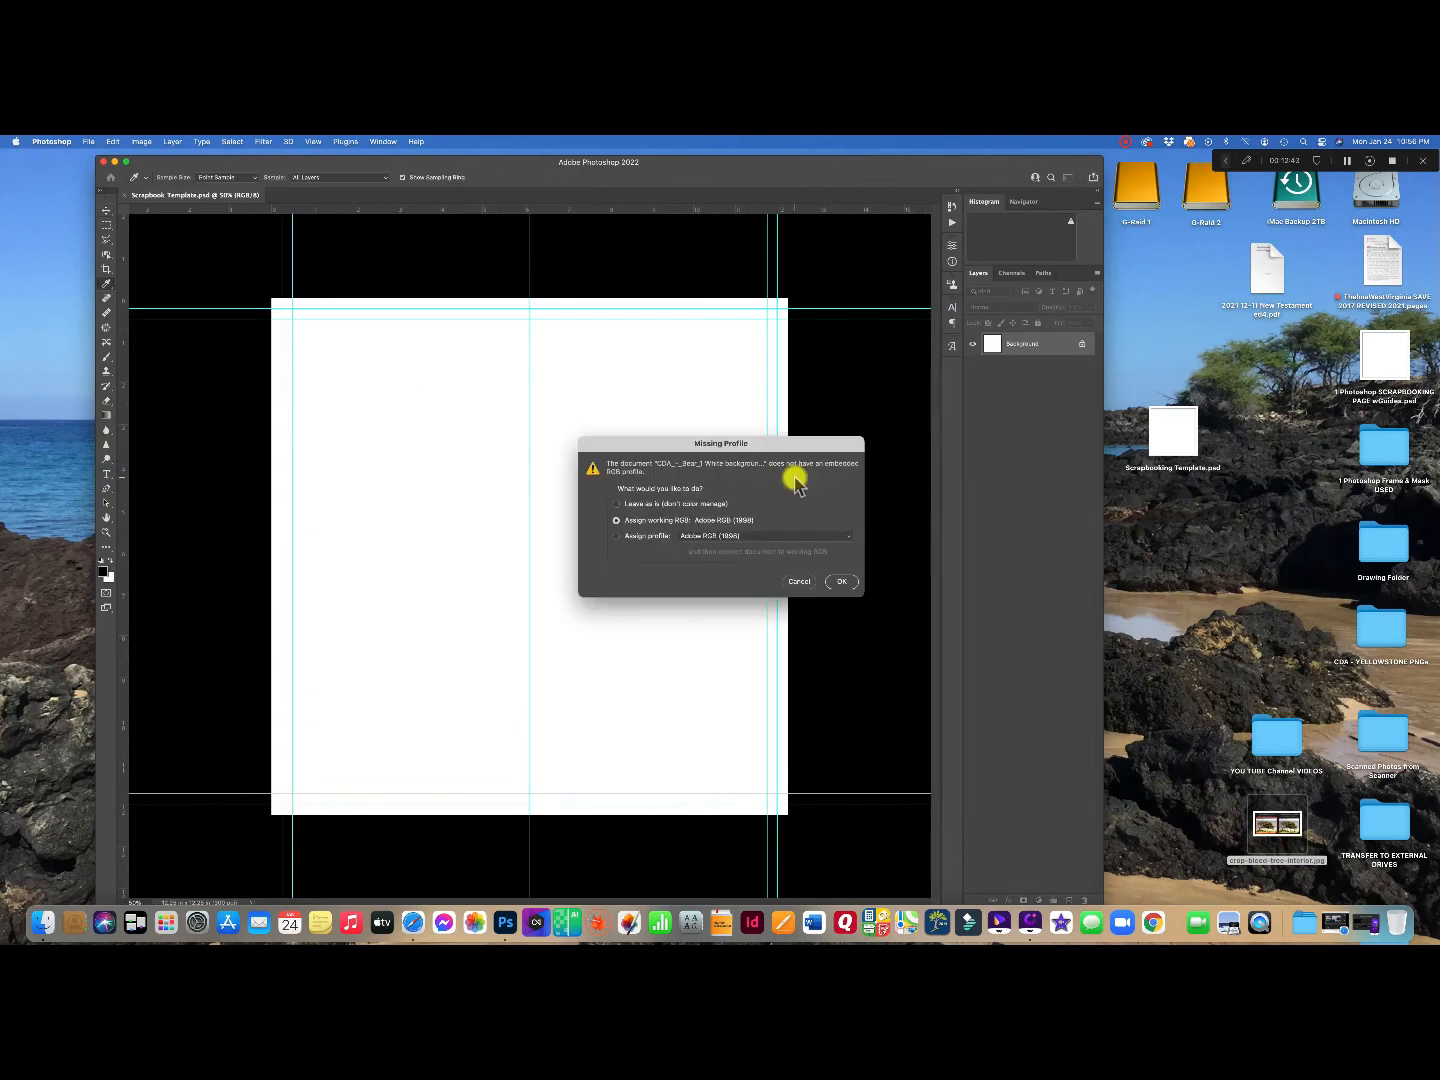
click(838, 581)
Copy the bear layer from the PNG onto the scrapbook template, scale it down slightly and place it near the page's center.
drag(465, 495, 537, 473)
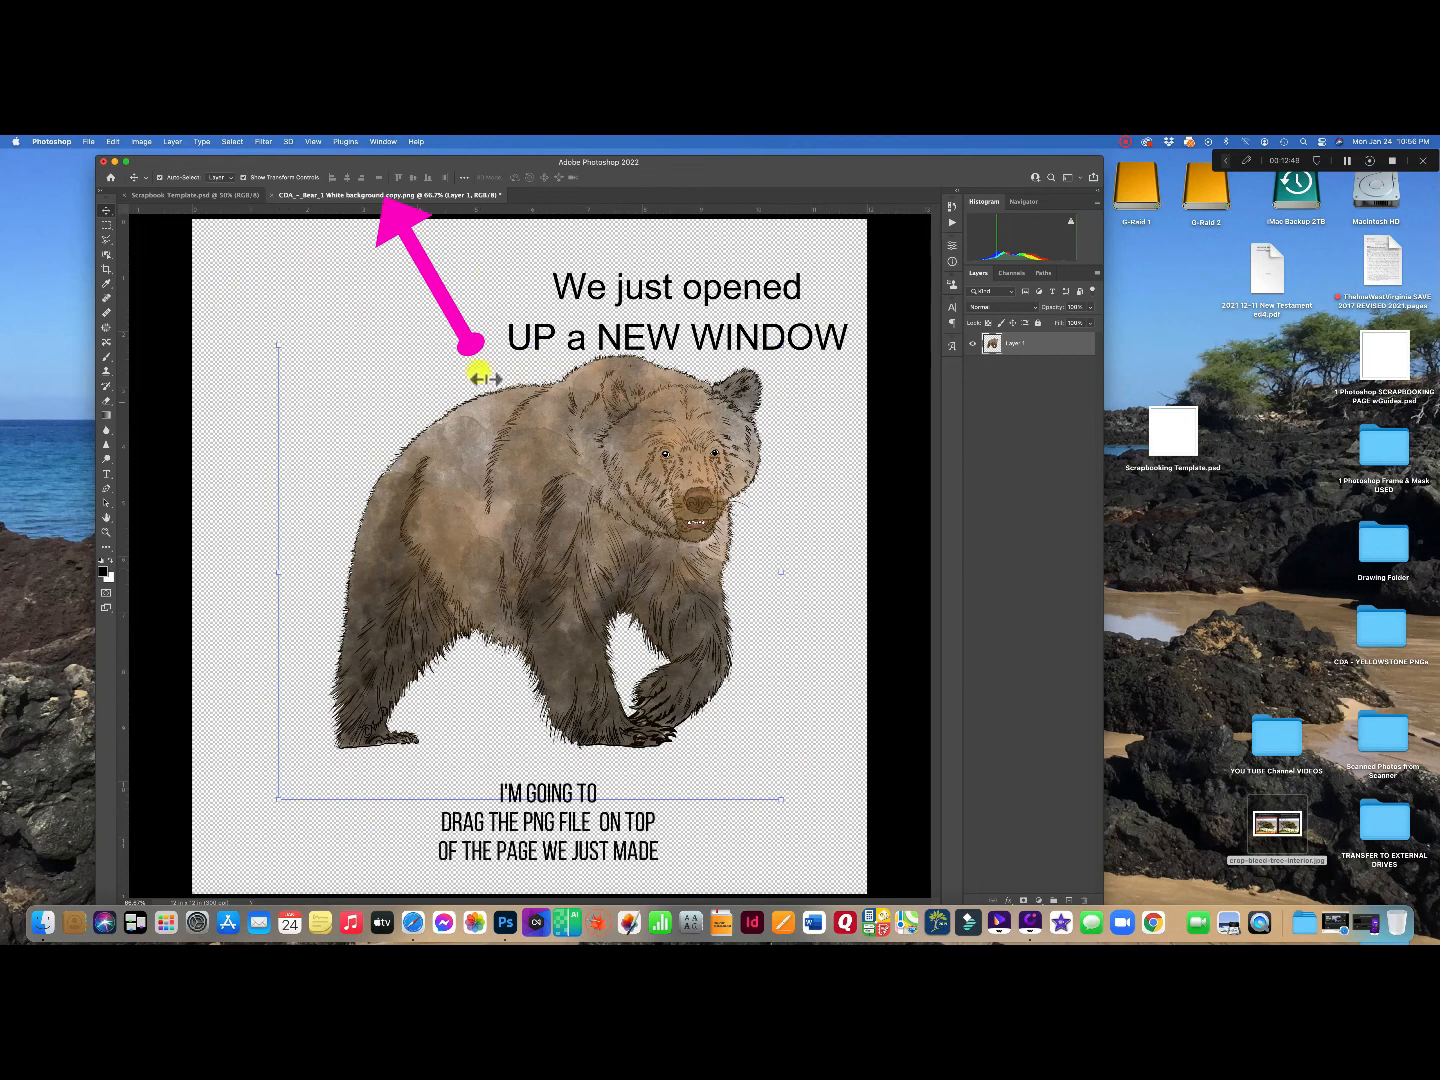
drag(581, 427, 499, 474)
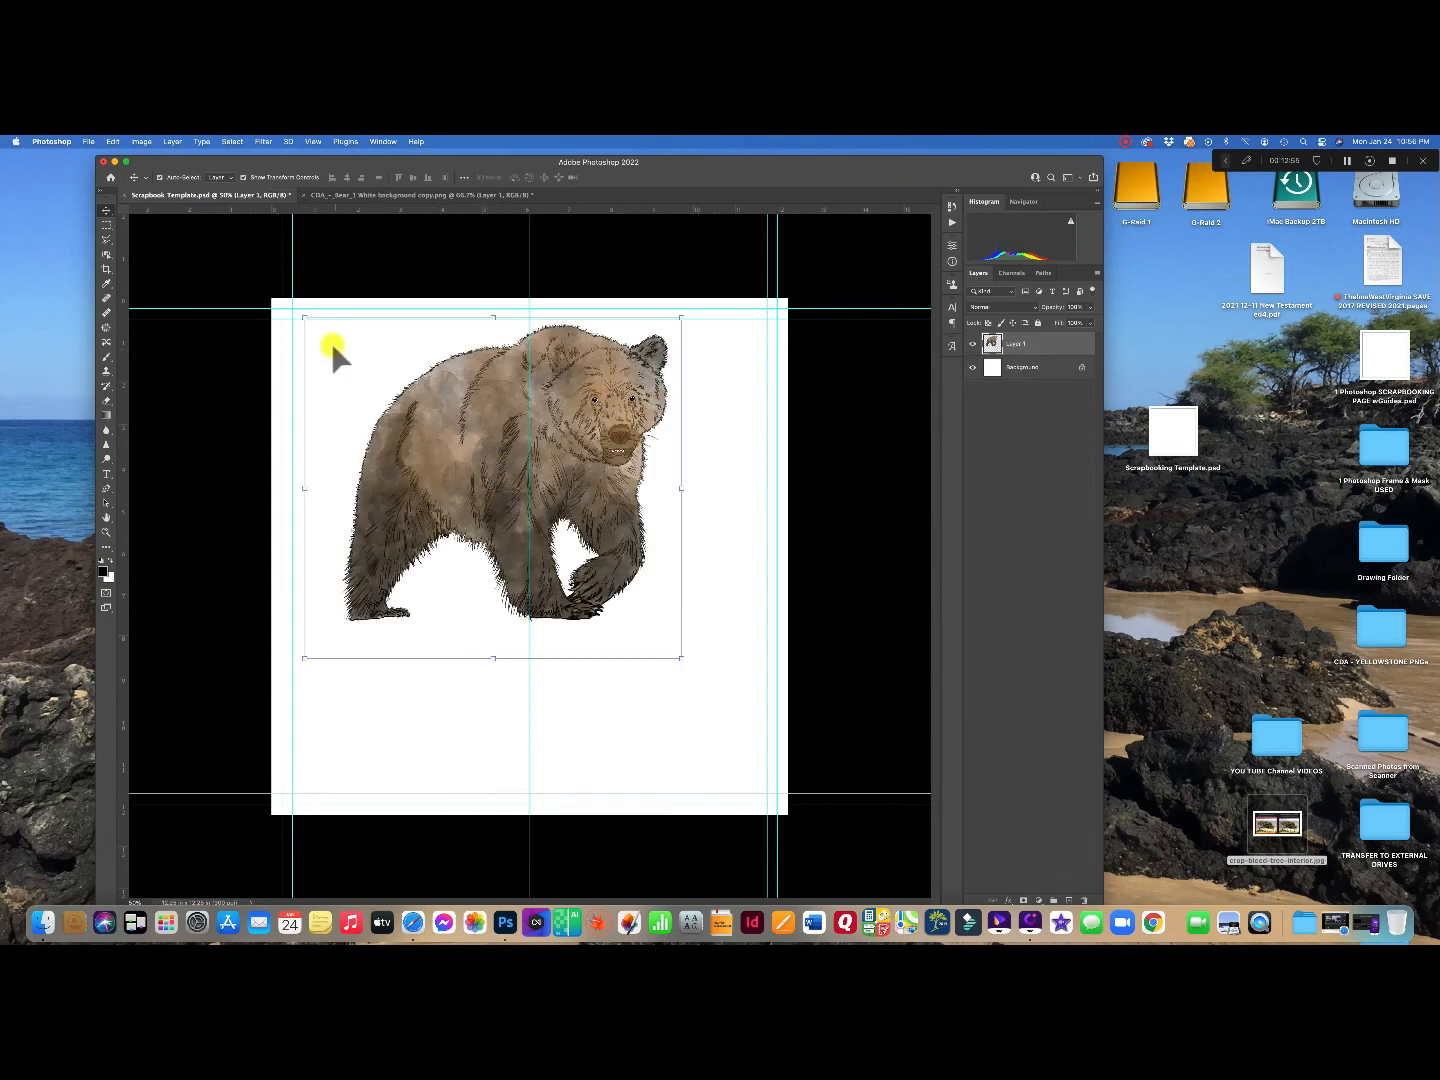
drag(303, 318, 305, 364)
drag(588, 475, 617, 547)
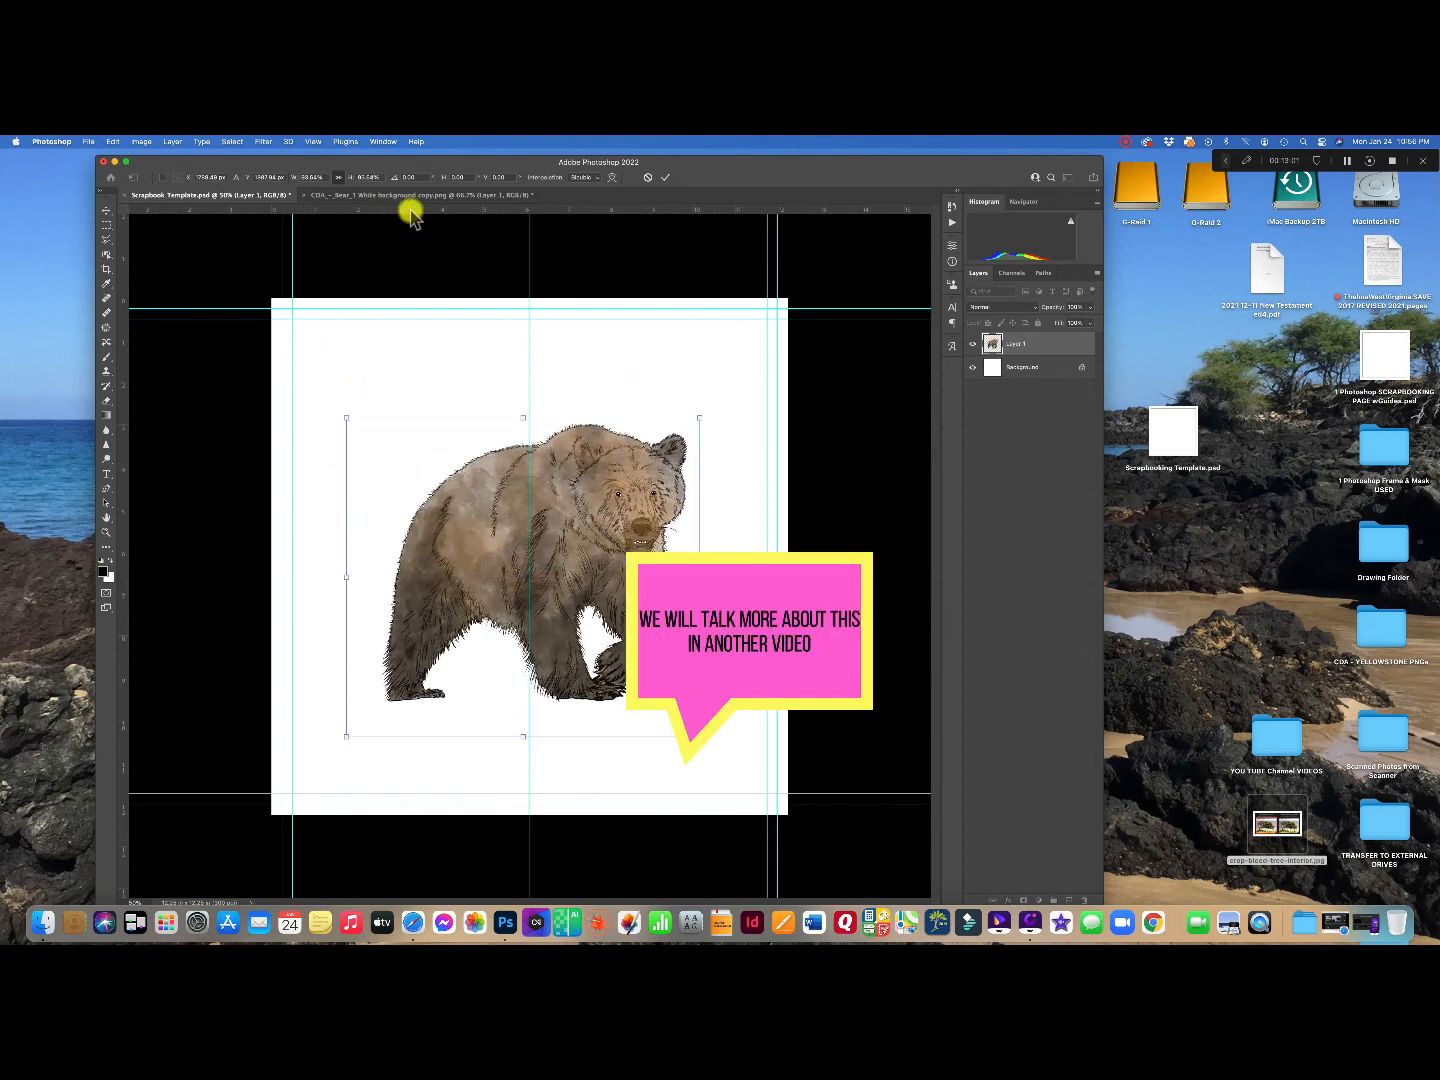
click(672, 178)
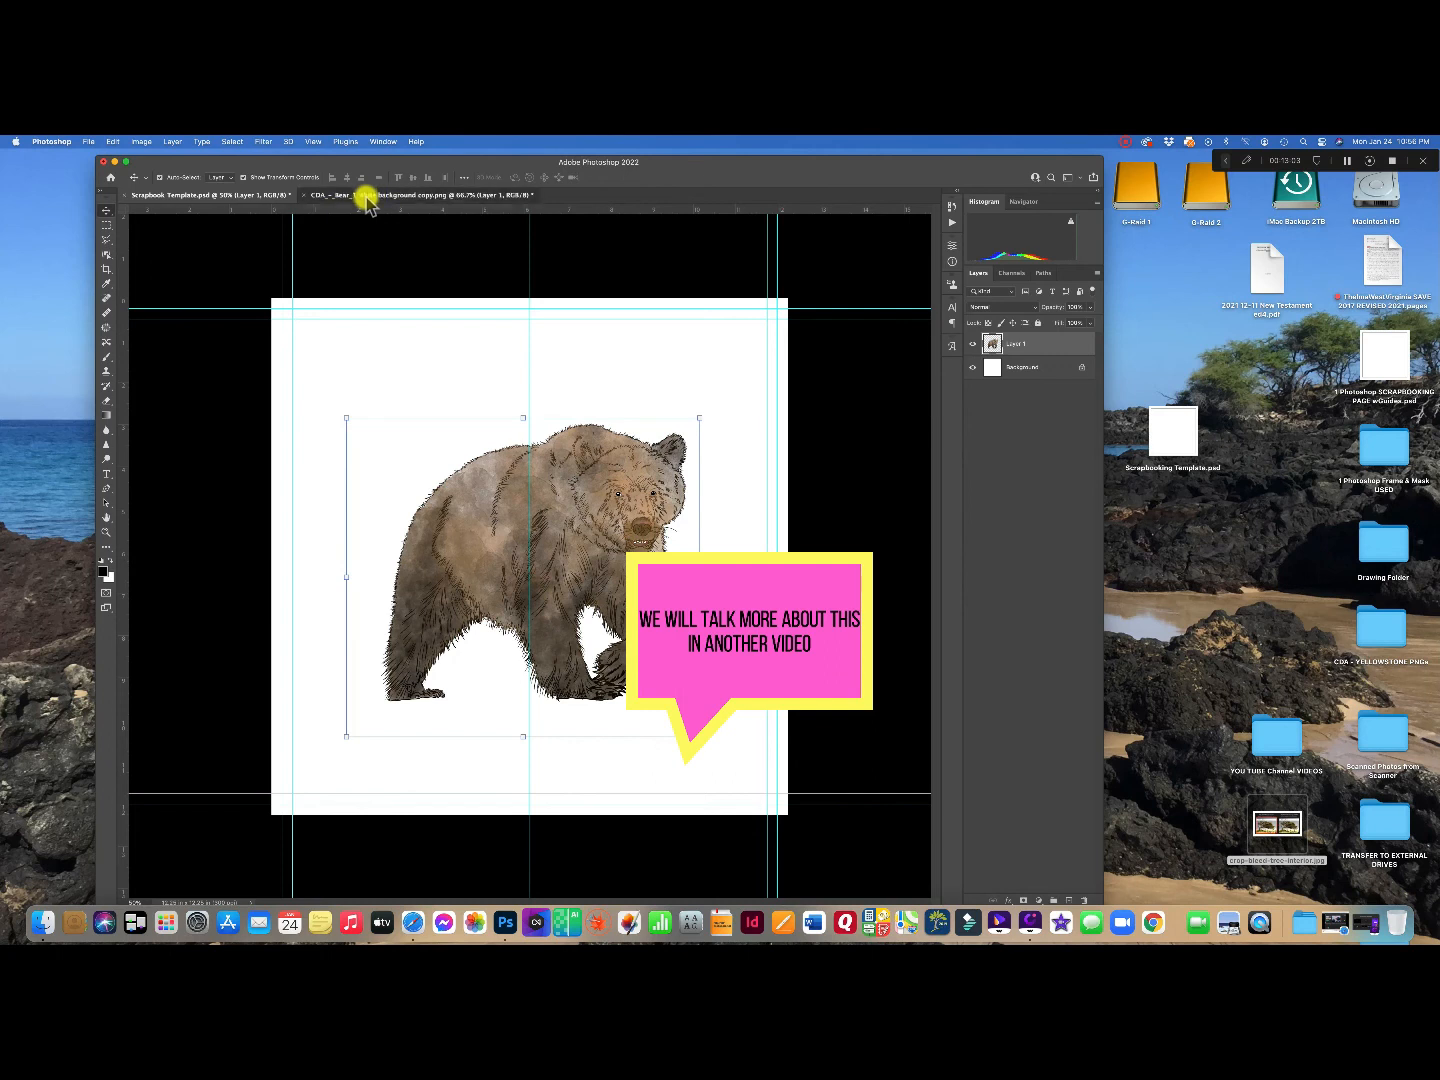
Revisit the bear PNG, nudging its bear, and move the template's bear toward the page's lower left.
click(366, 196)
mouse_move(524, 451)
mouse_down()
mouse_move(596, 428)
mouse_move(473, 447)
mouse_move(498, 455)
mouse_up()
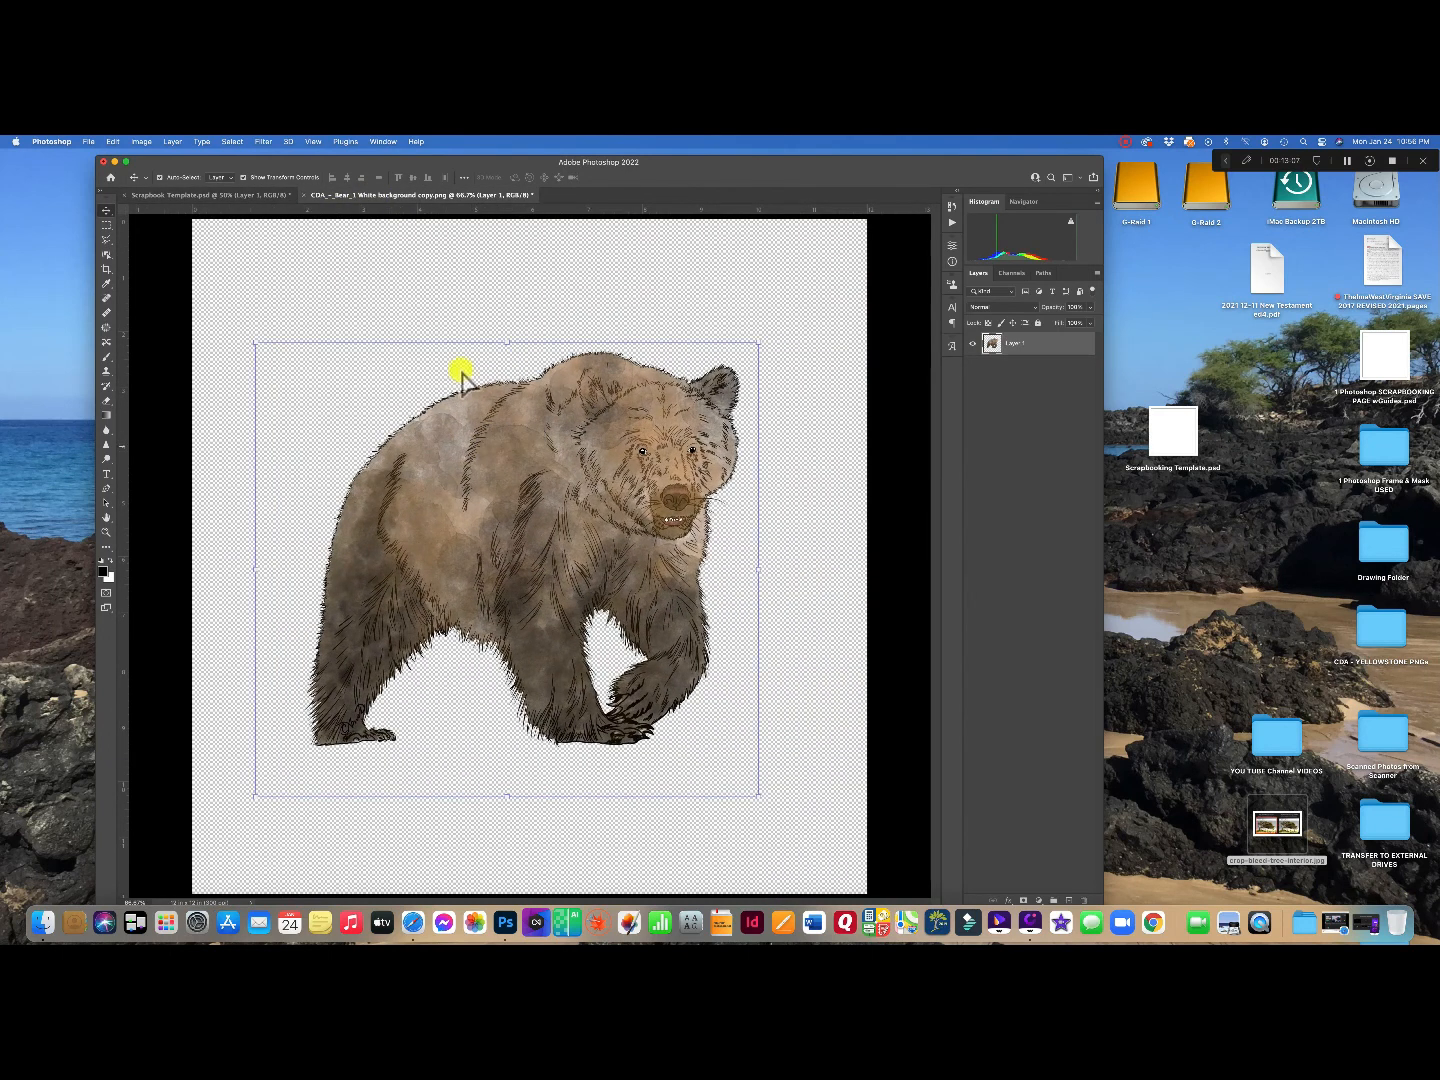
click(249, 197)
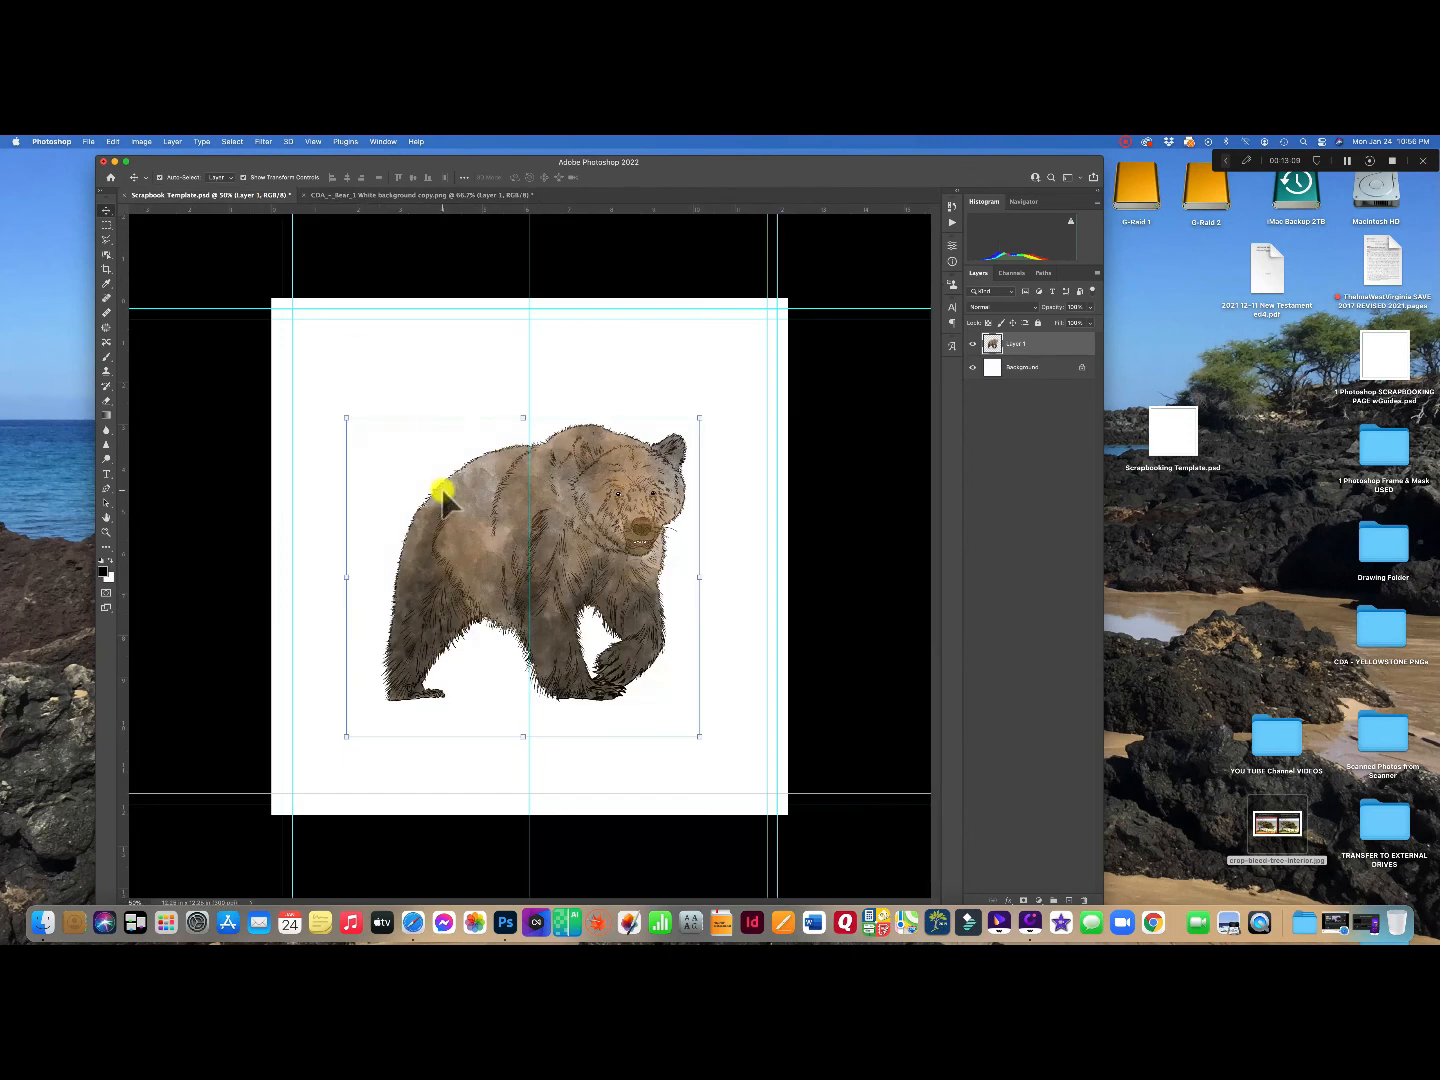
drag(457, 528, 434, 565)
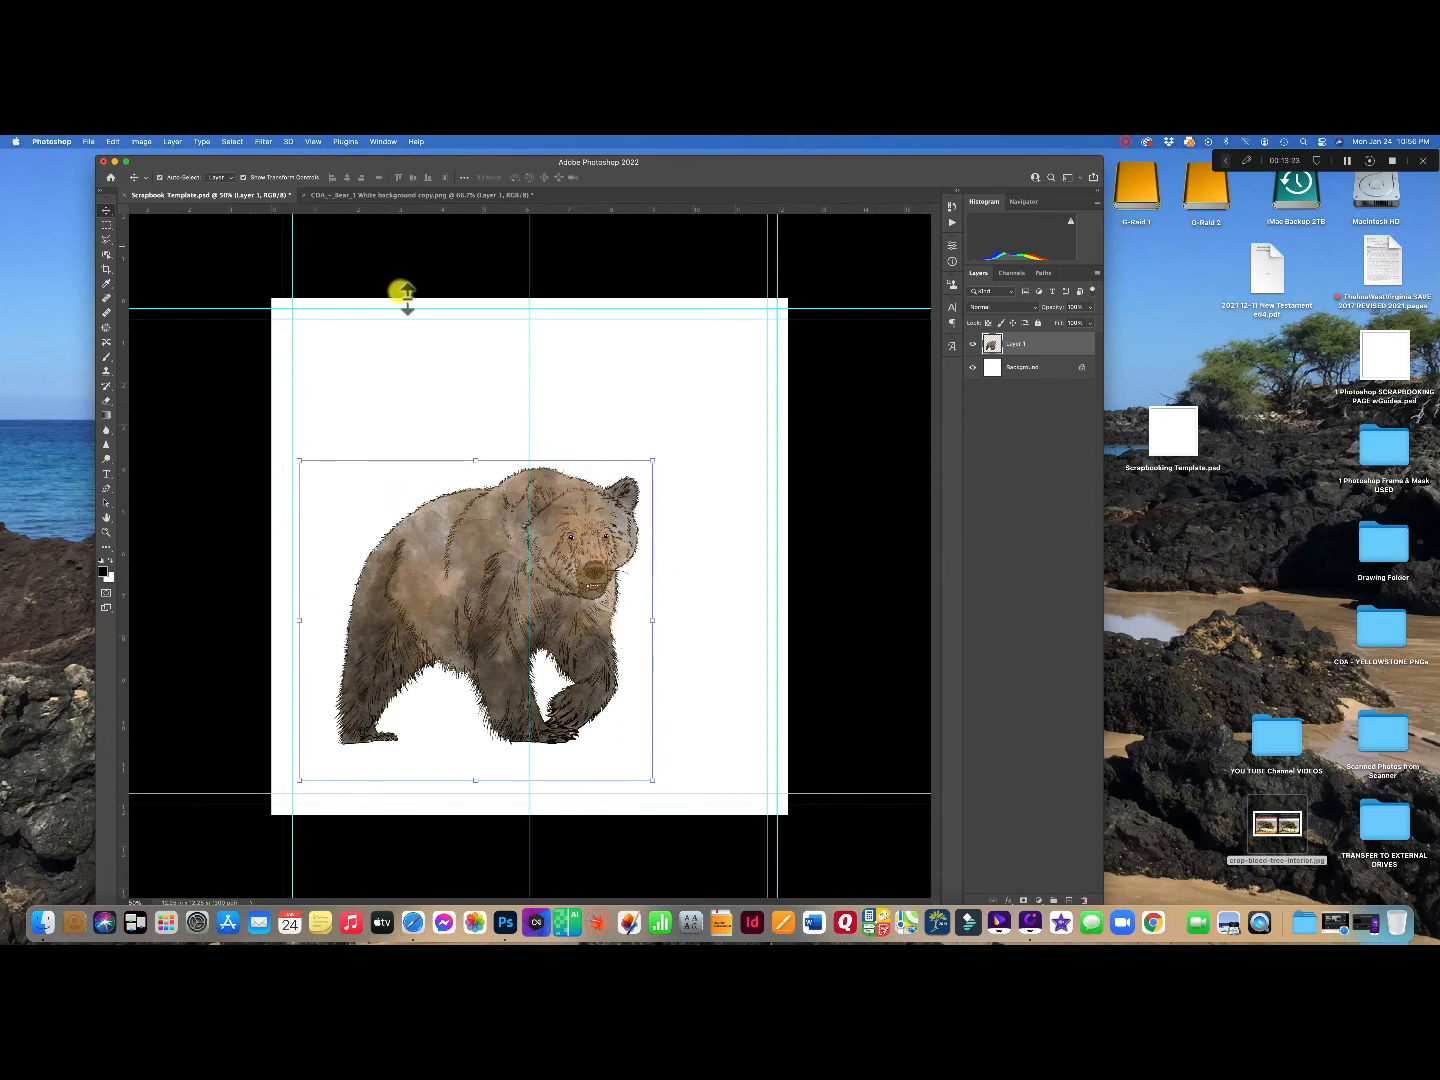
Open CDA_-_Bear_1 White Background copy.jpg from the CDA - YELLOWSTONE PNGs folder.
click(89, 141)
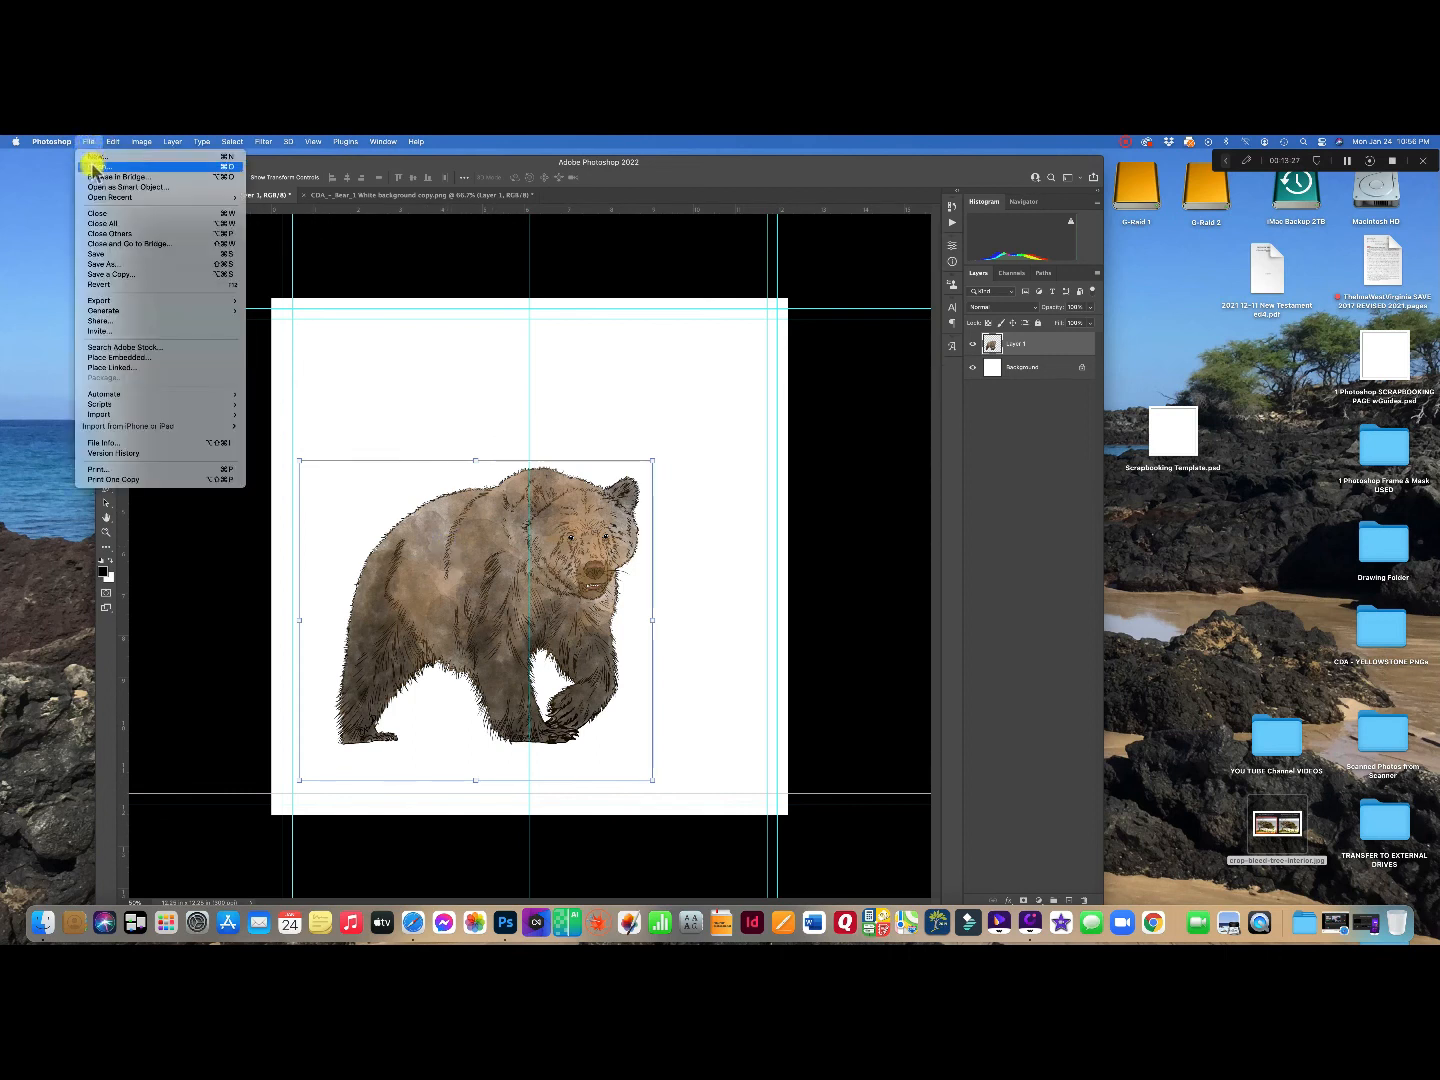
click(94, 168)
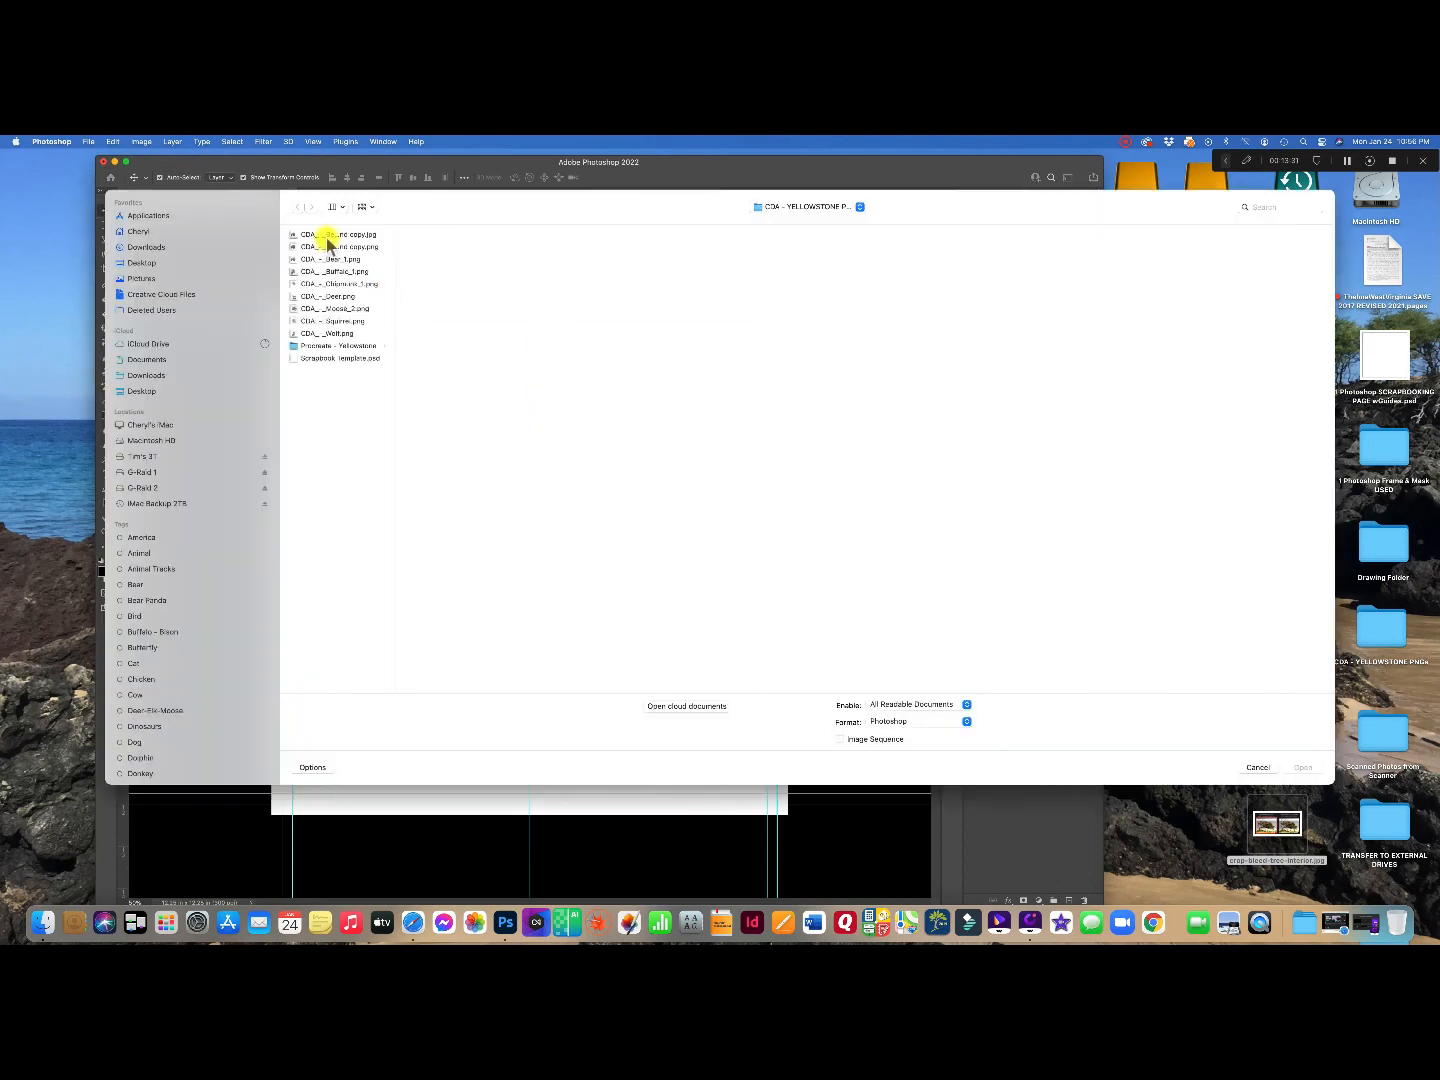
click(331, 235)
click(1294, 768)
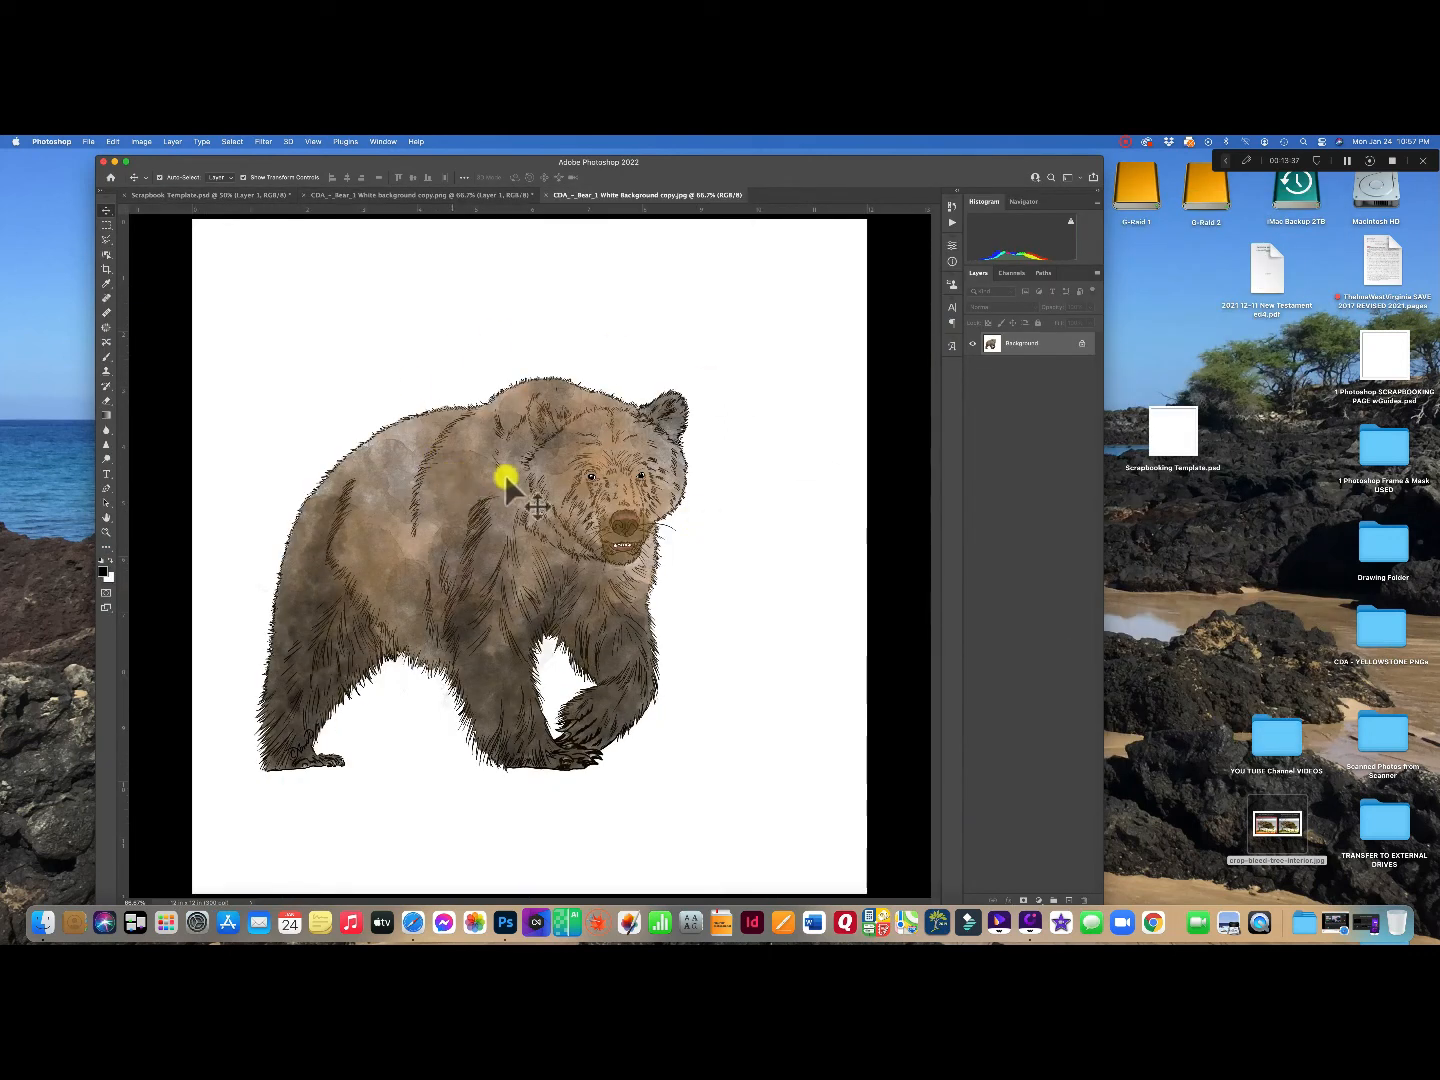
Undo the bear's placement on the scrapbook template, back to the blank page with its guides.
drag(190, 196, 473, 545)
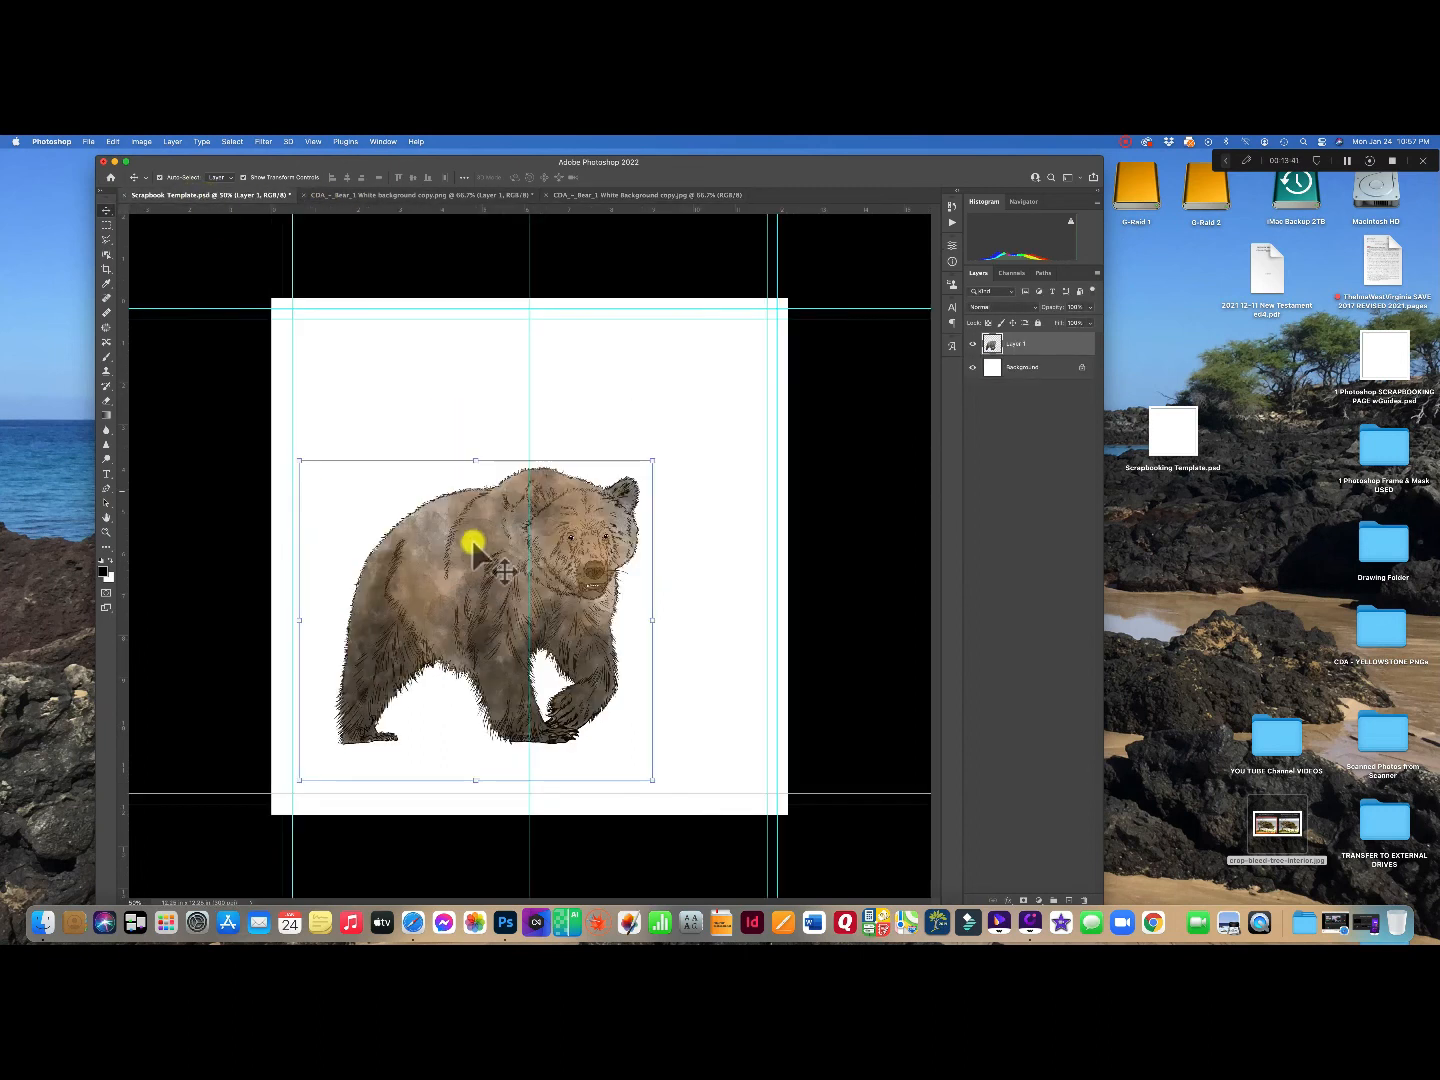
key(super+z)
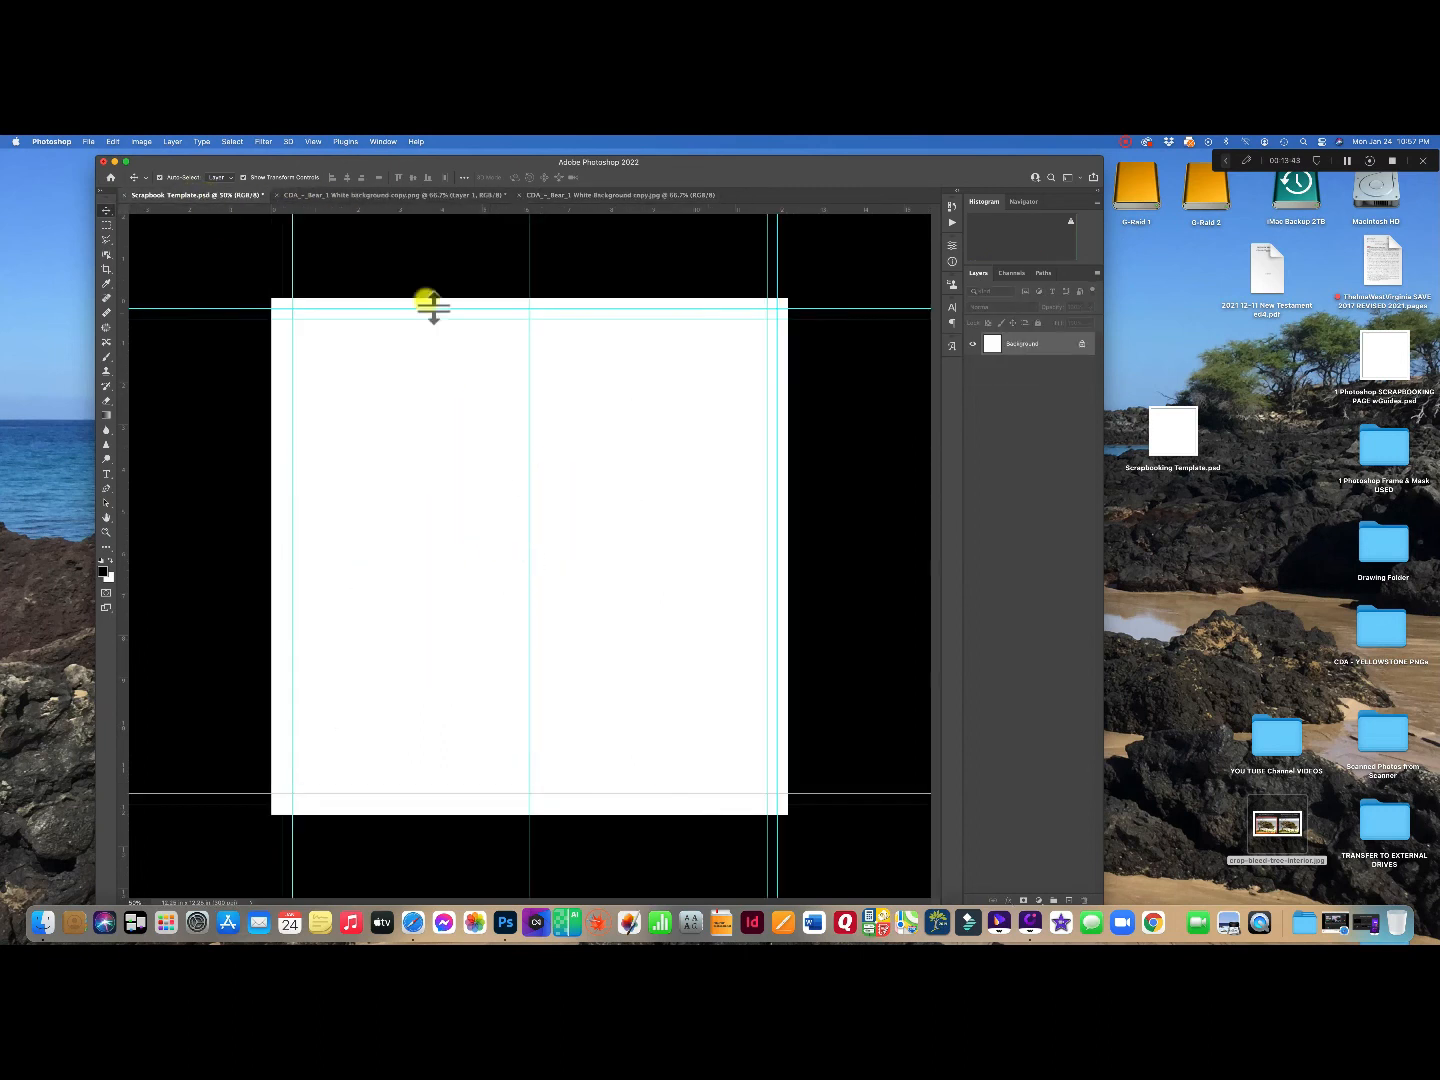
Compare the transparent bear PNG with the JPG, and try to move the JPG's Background layer without converting it to a normal layer.
click(356, 197)
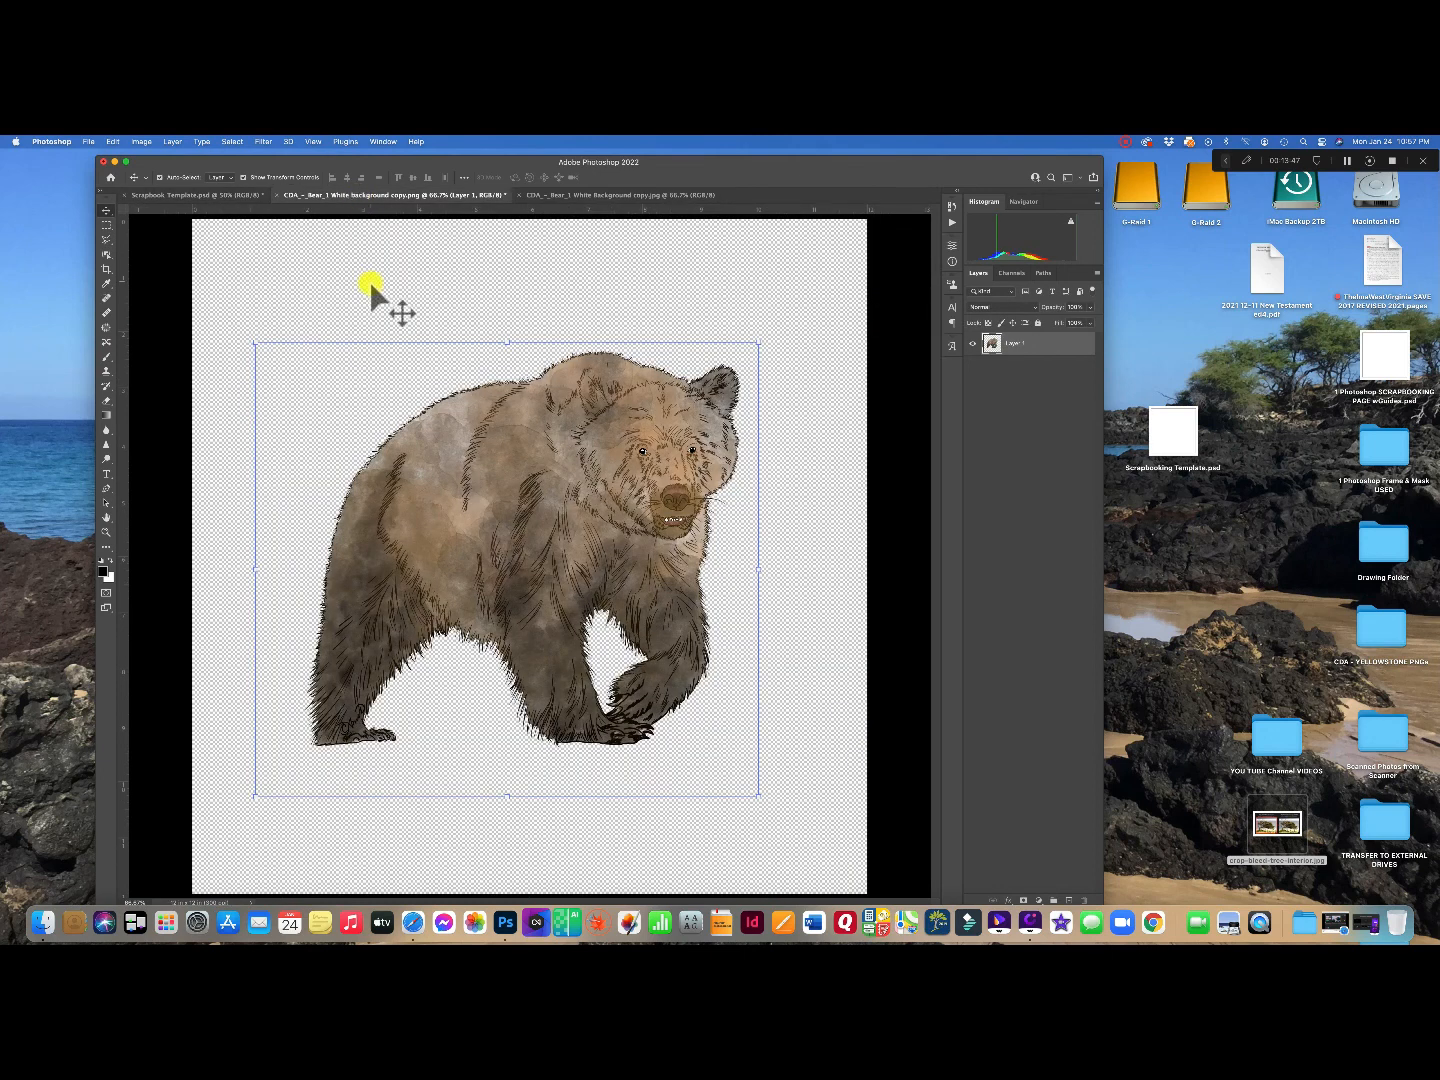
click(588, 197)
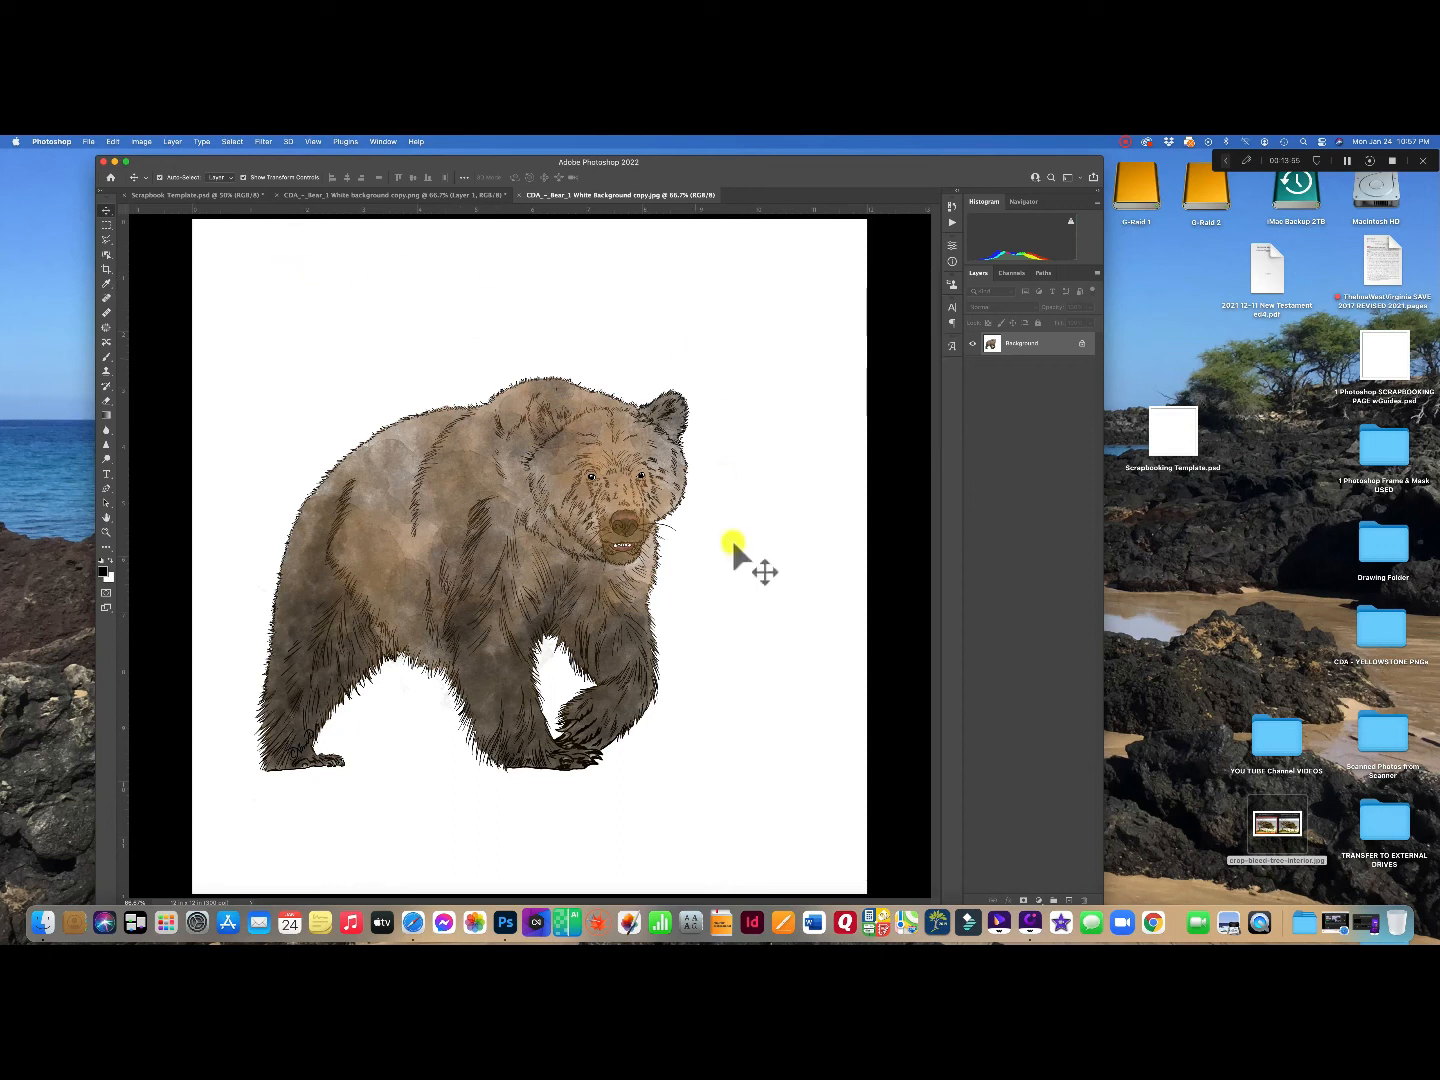
drag(544, 469, 563, 461)
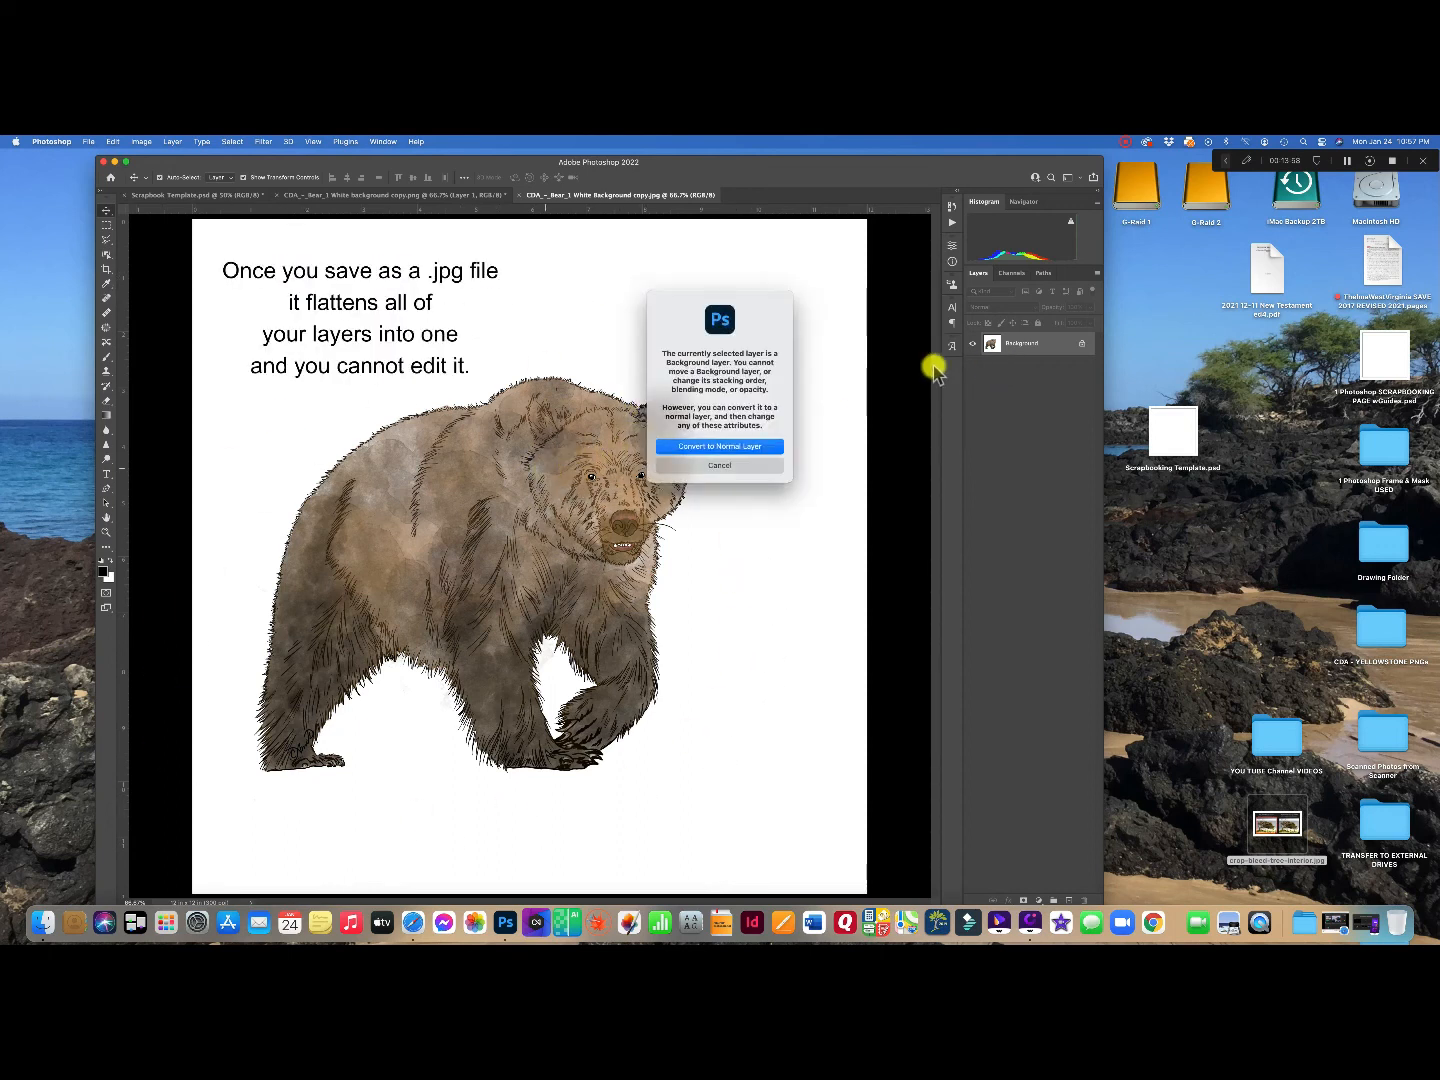
click(700, 466)
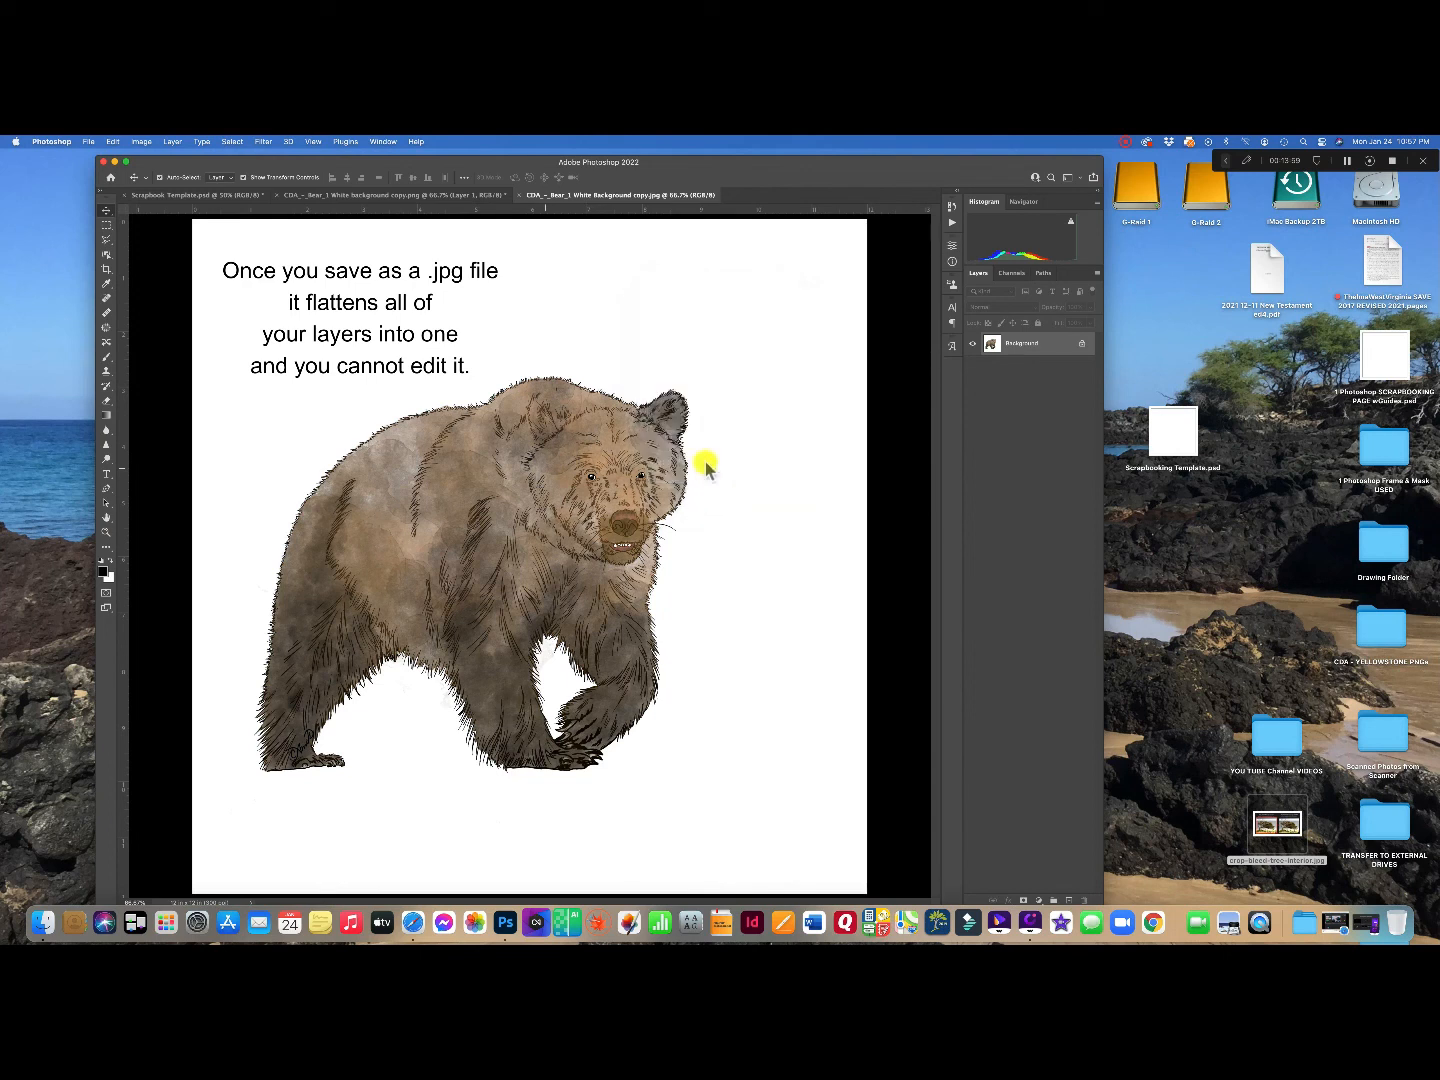
Shift the bear within the transparent PNG, and convert the JPG's Background to a normal layer and move it to the right.
click(468, 203)
drag(517, 434, 1085, 356)
drag(538, 455, 738, 457)
Copy the transparent PNG bear into the JPG document and place it to the lower left, overlapping the original bear.
click(325, 194)
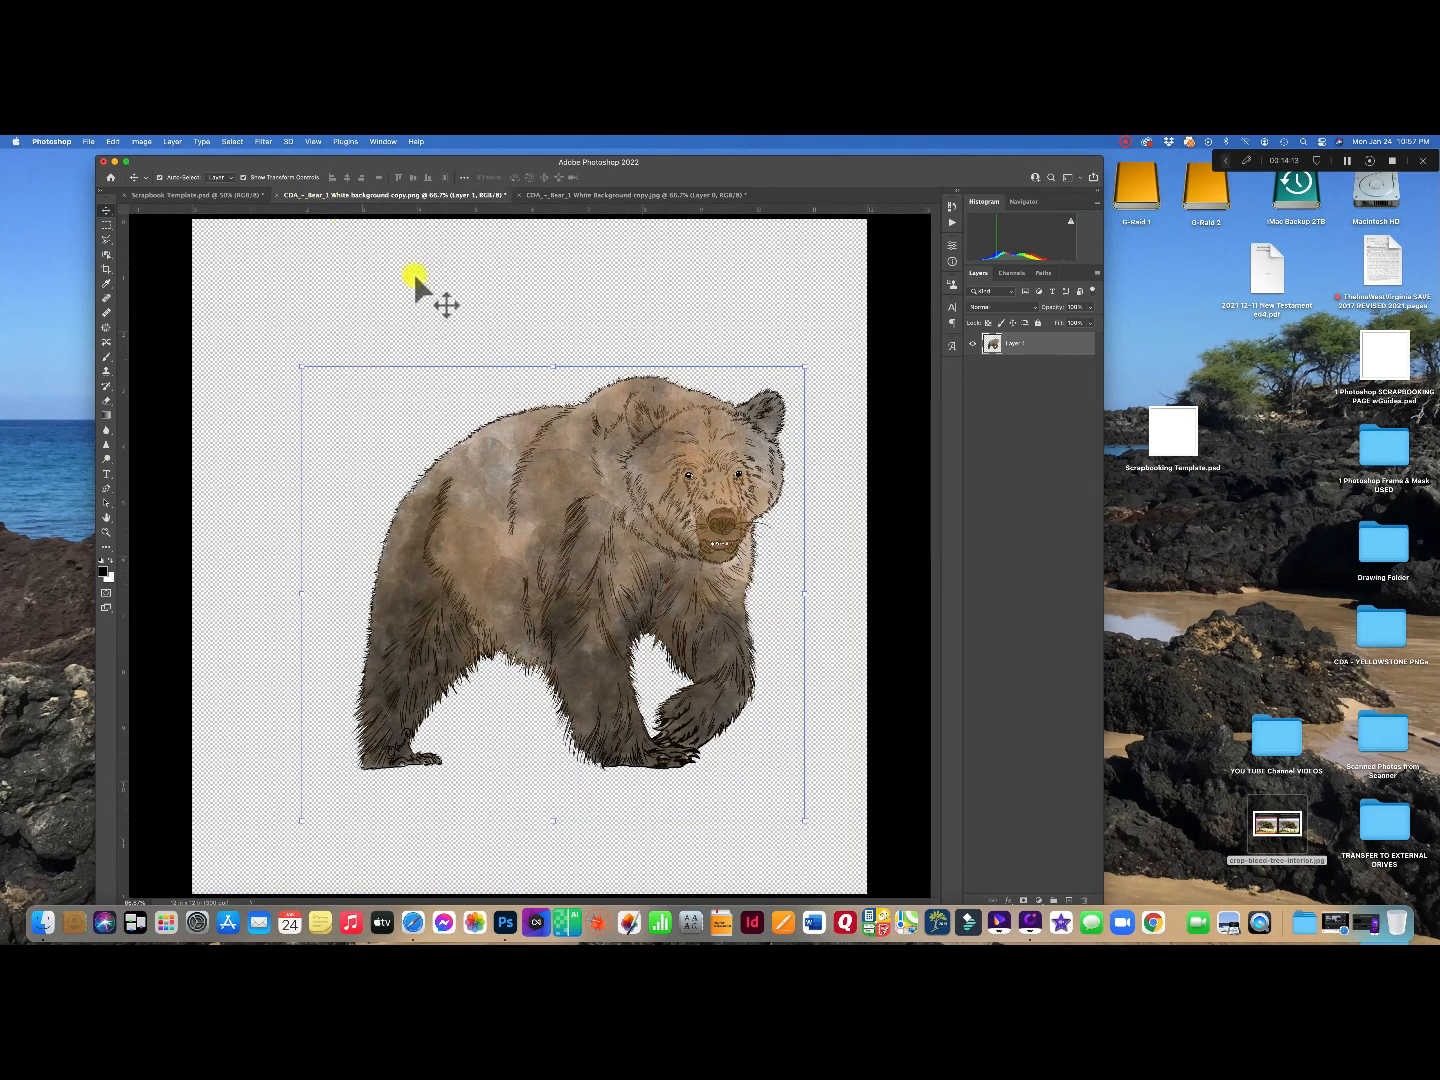
drag(620, 410, 337, 411)
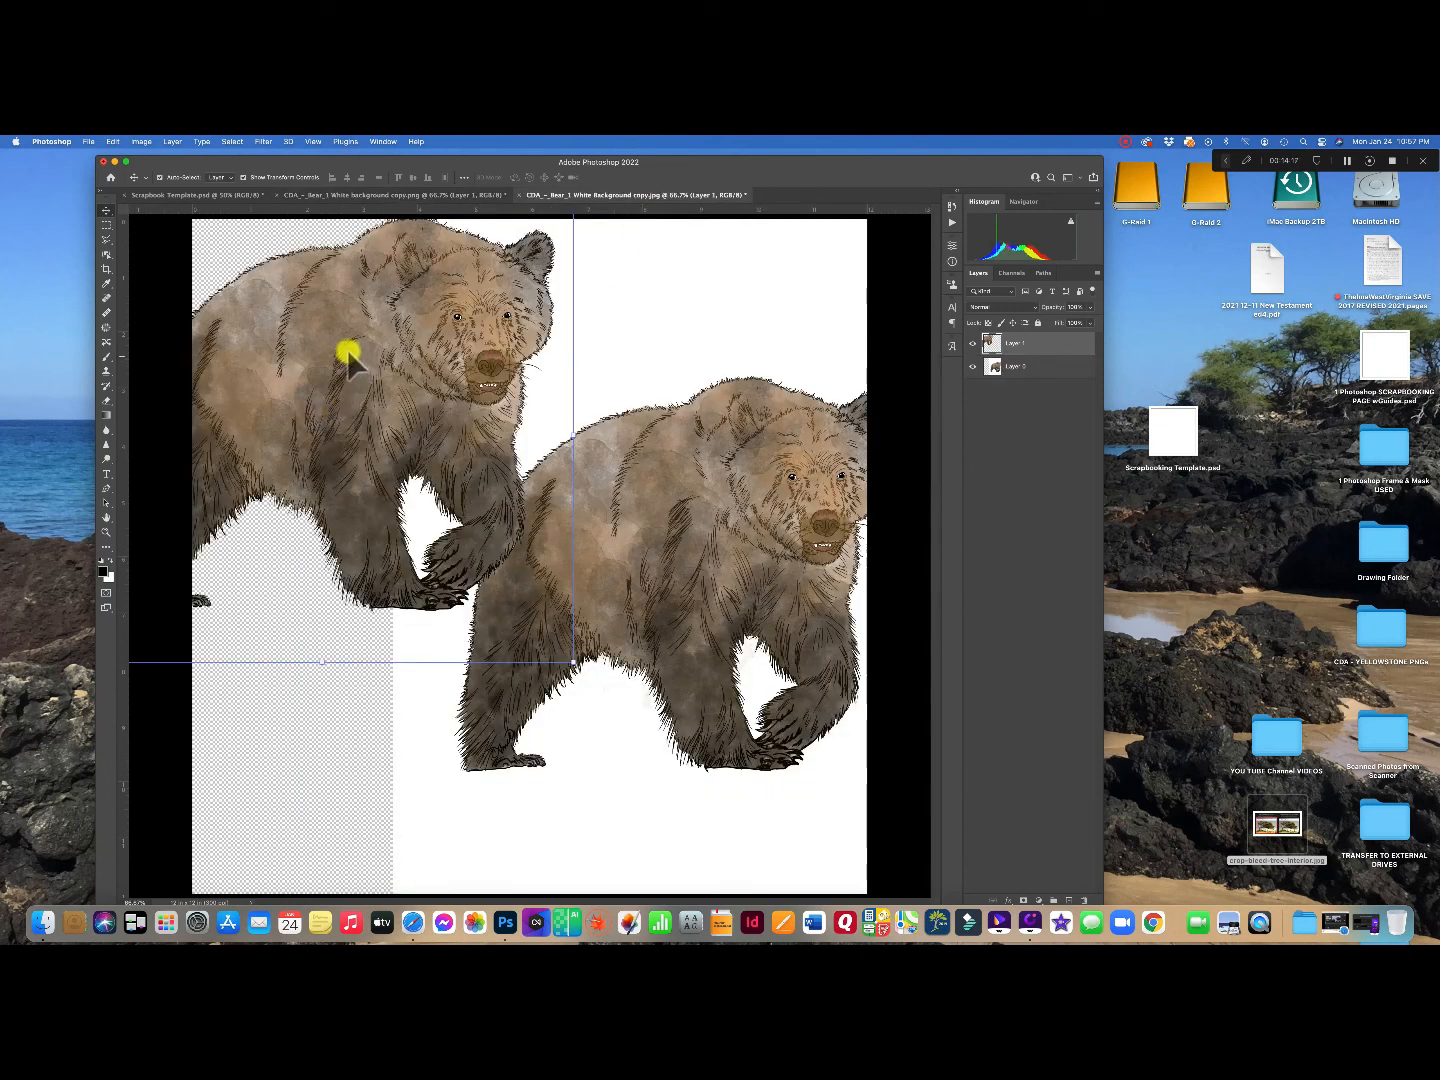
drag(305, 328, 467, 581)
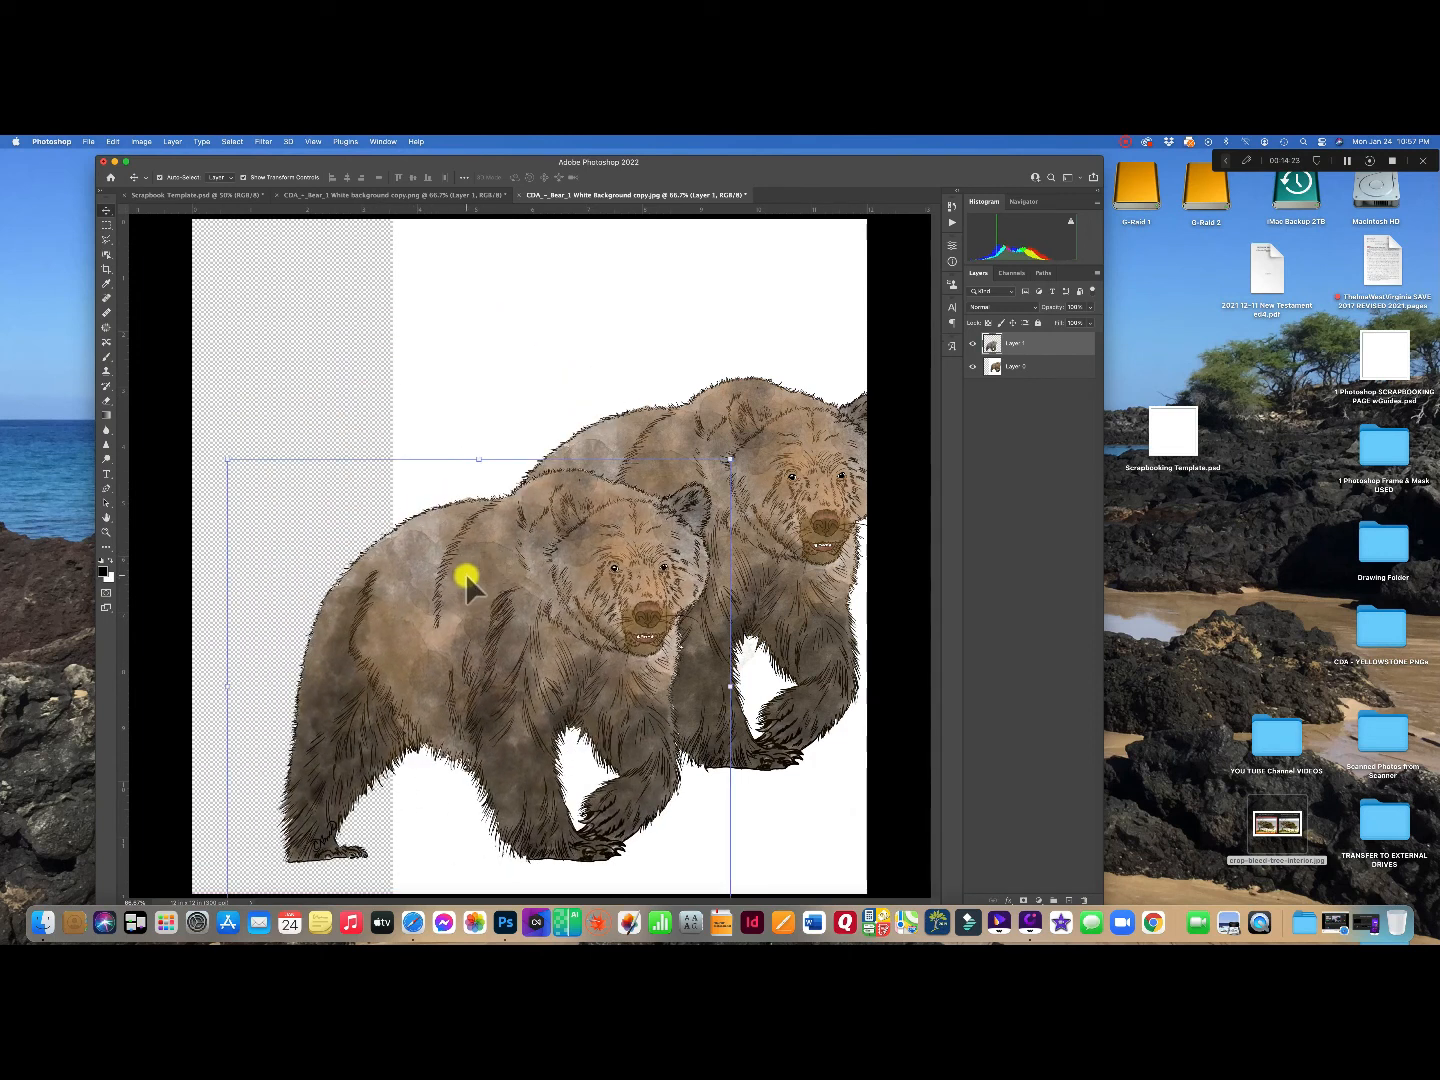
Close both the JPG and the PNG bear documents without saving their changes.
click(521, 195)
click(743, 425)
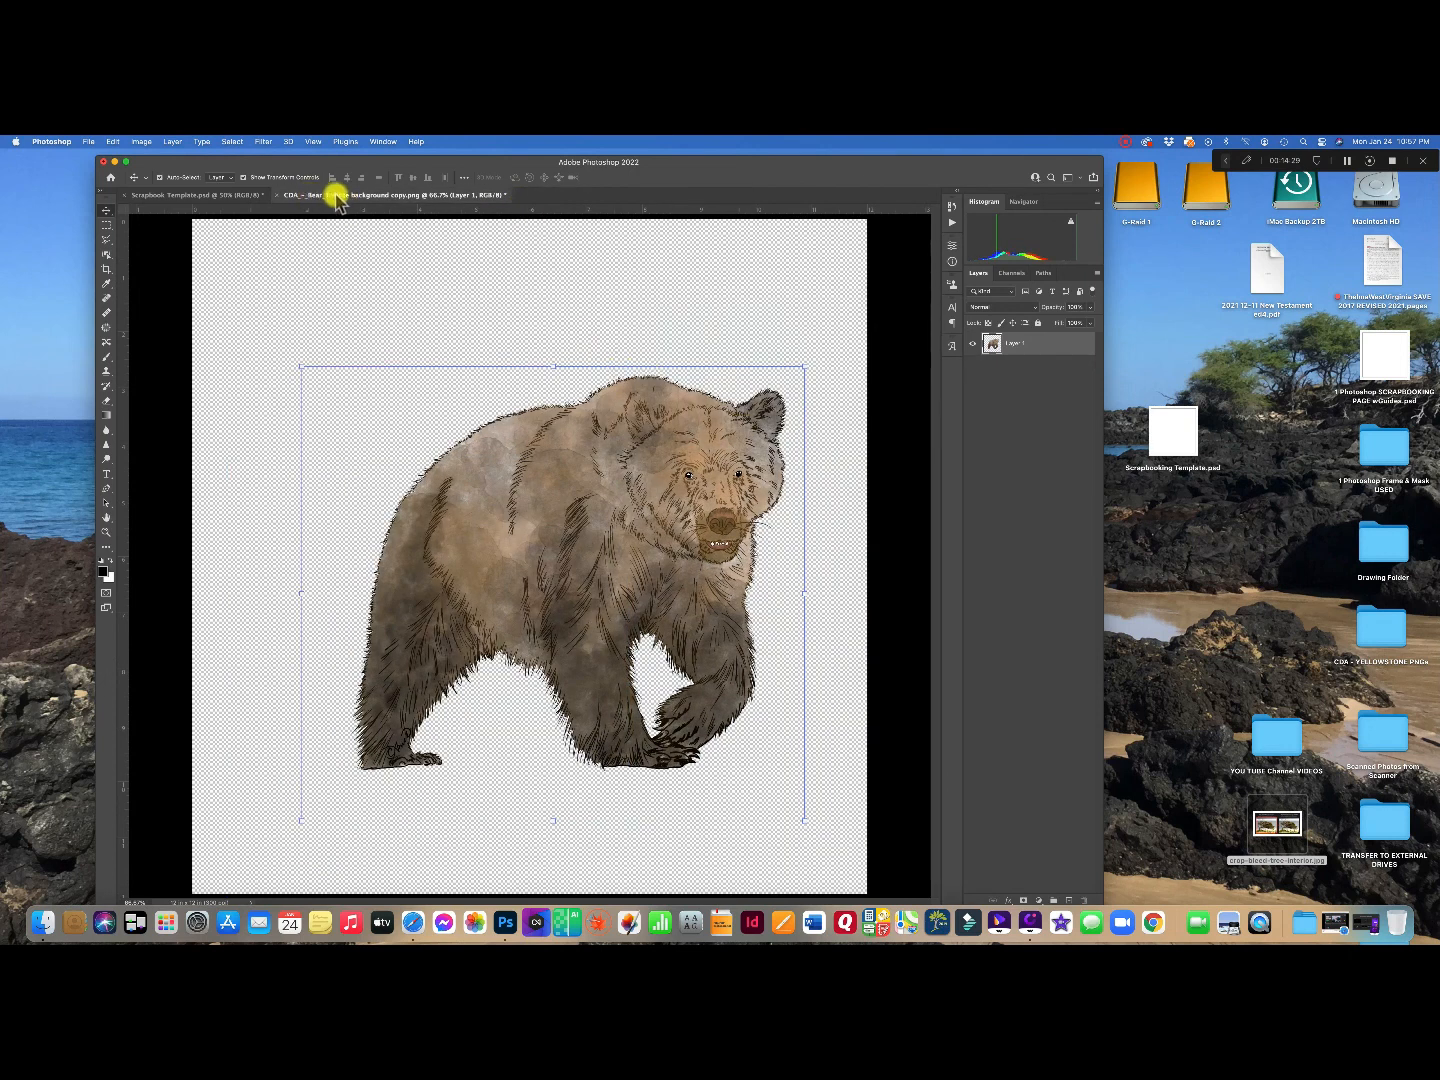
click(279, 194)
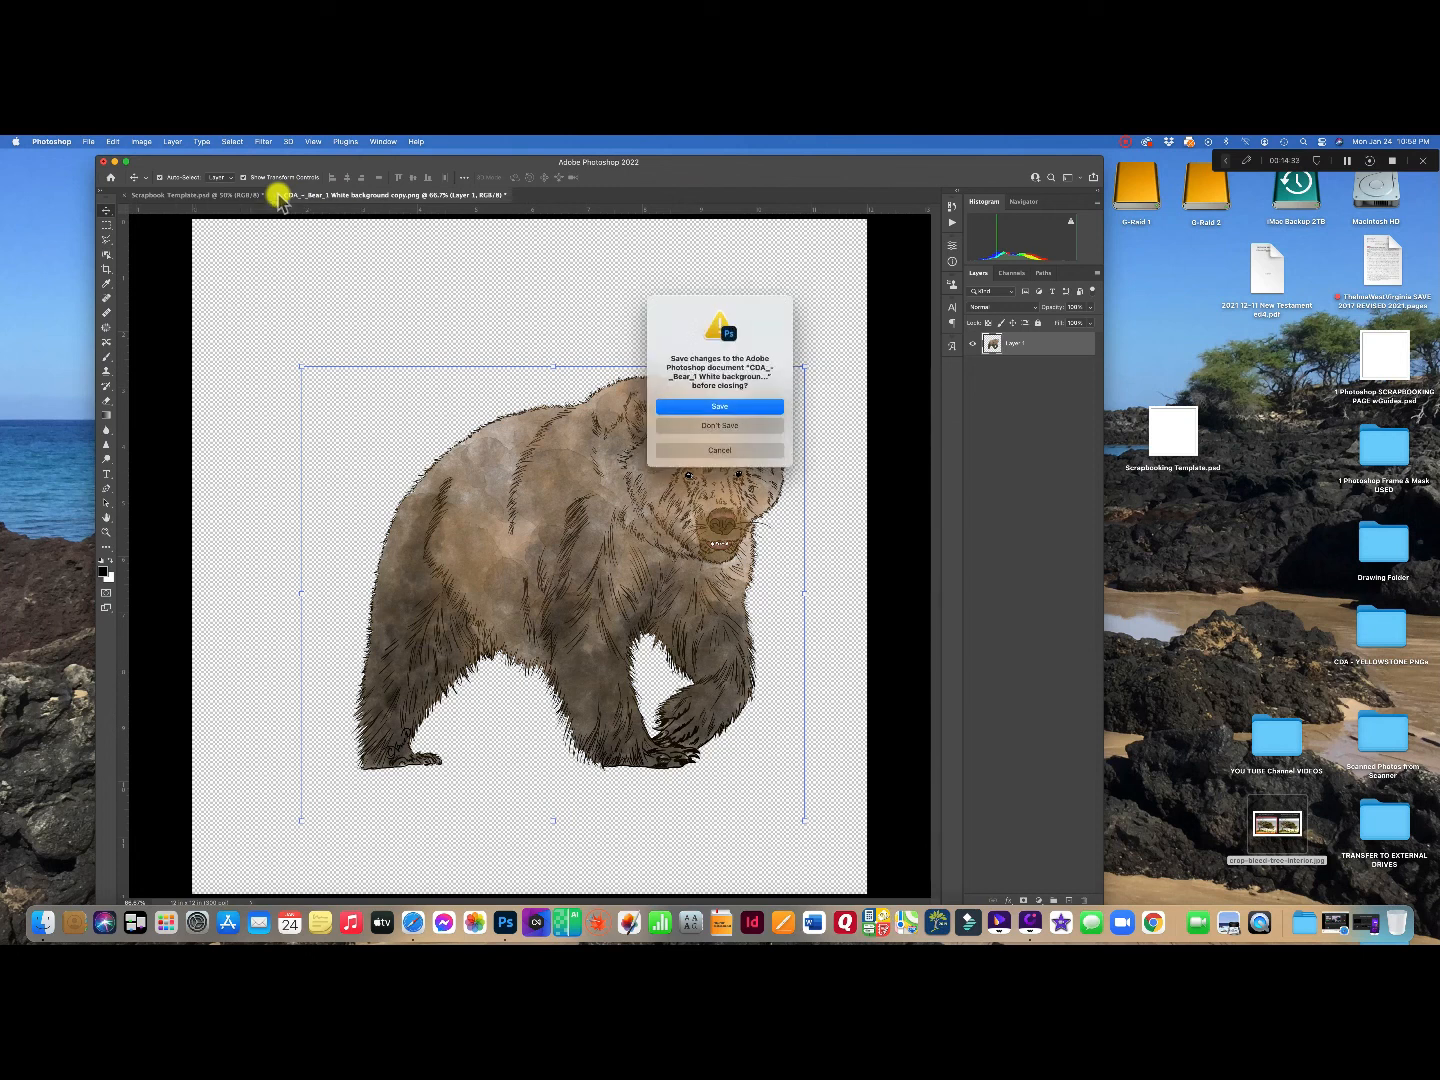
click(723, 425)
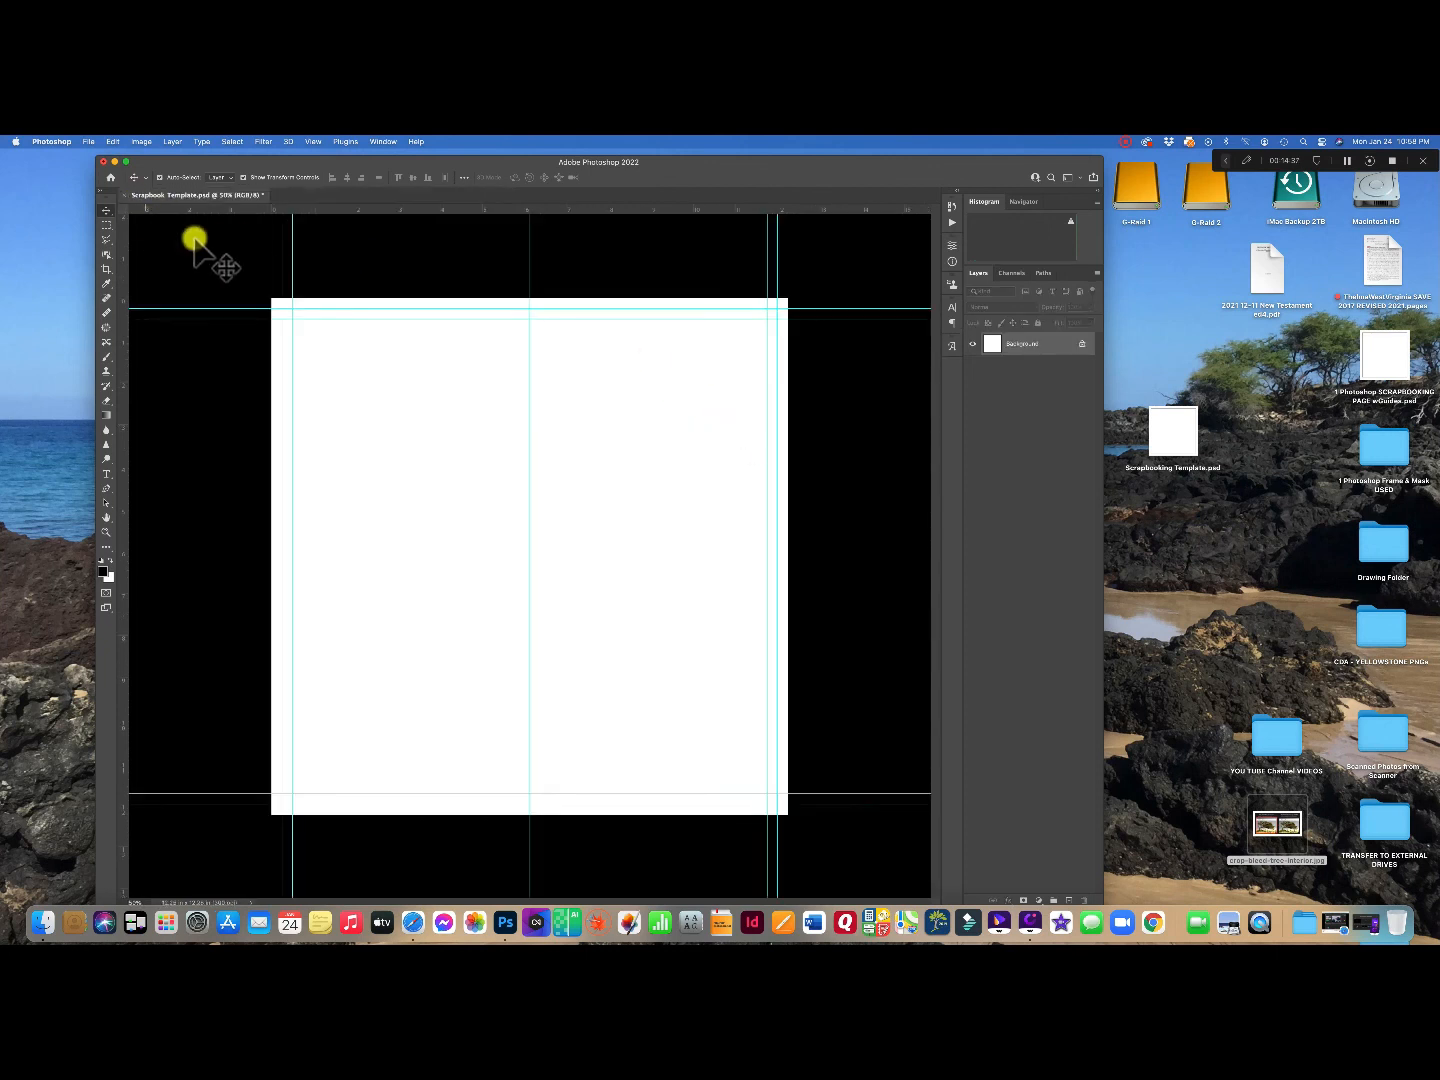